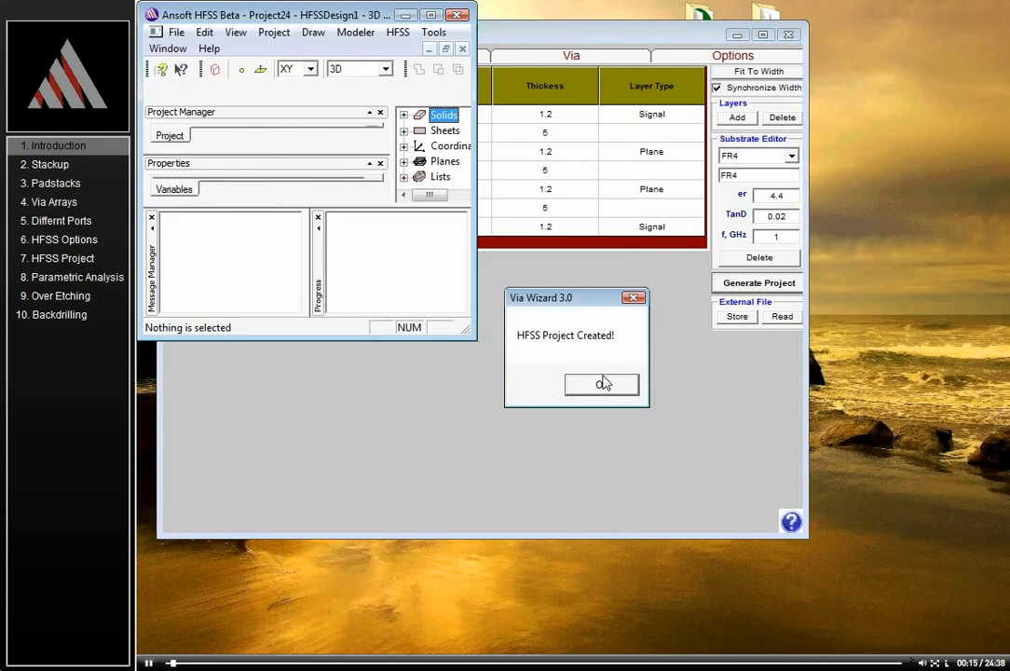
Step: Acknowledge the HFSS project creation and run a validation check on HFSSDesign1 in Ansoft HFSS
left_click(602, 383)
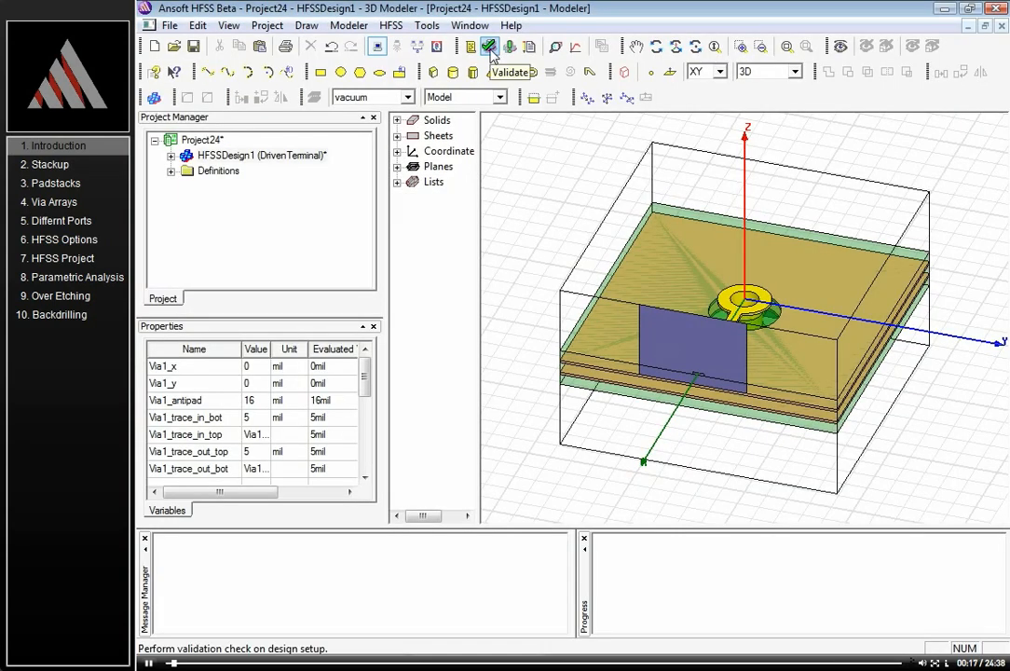
left_click(489, 48)
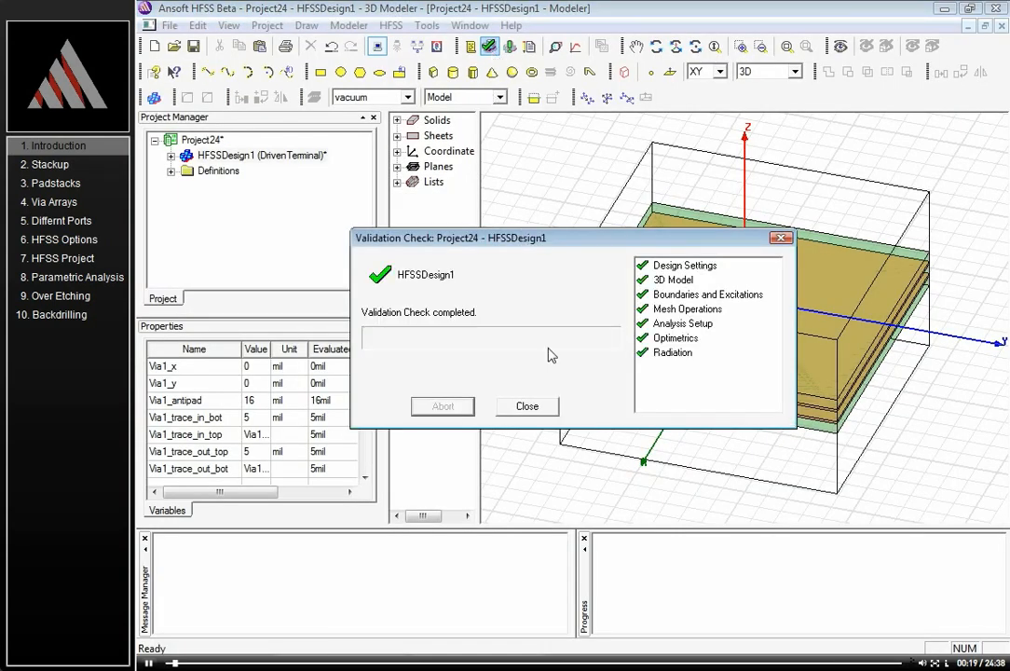
left_click(541, 407)
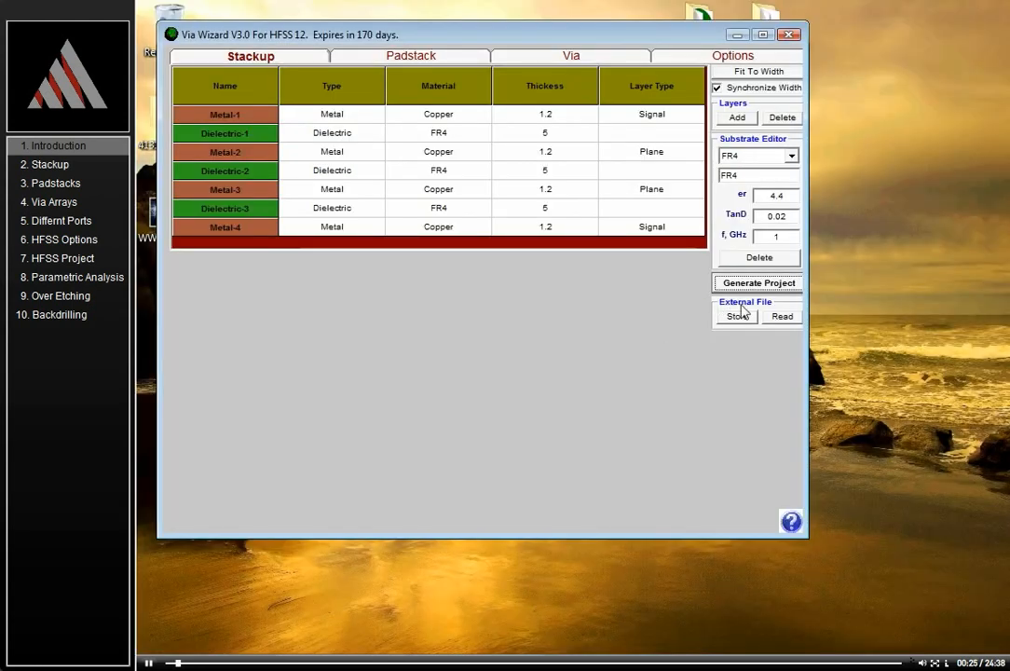
Step: In Via Wizard, load Buried_via.txt from the ViaWizard3 Examples folder and view its padstack definition
left_click(778, 317)
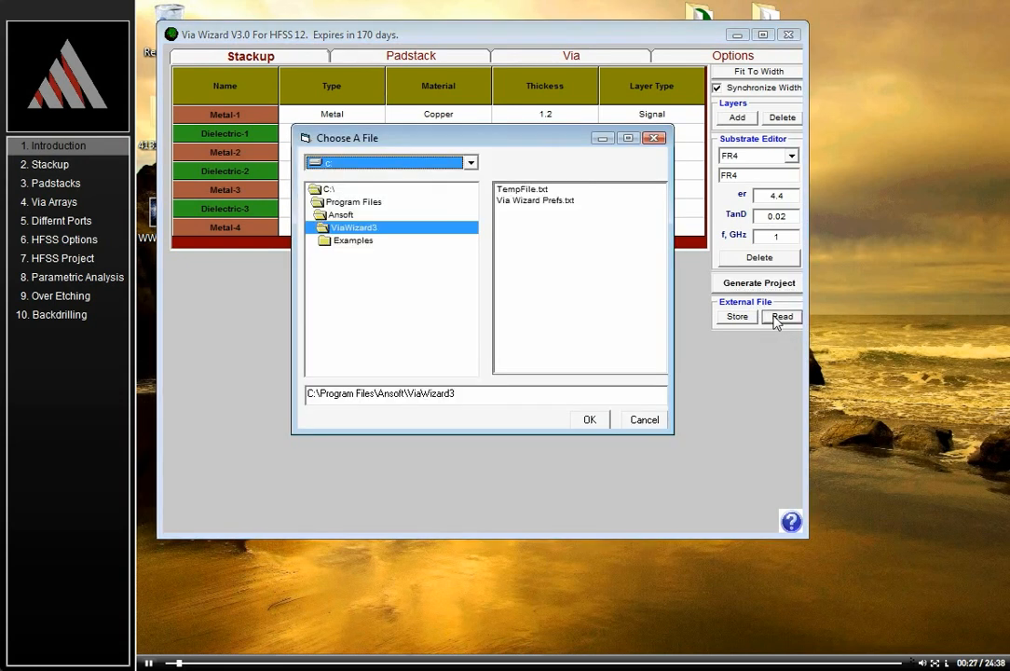
left_click(360, 244)
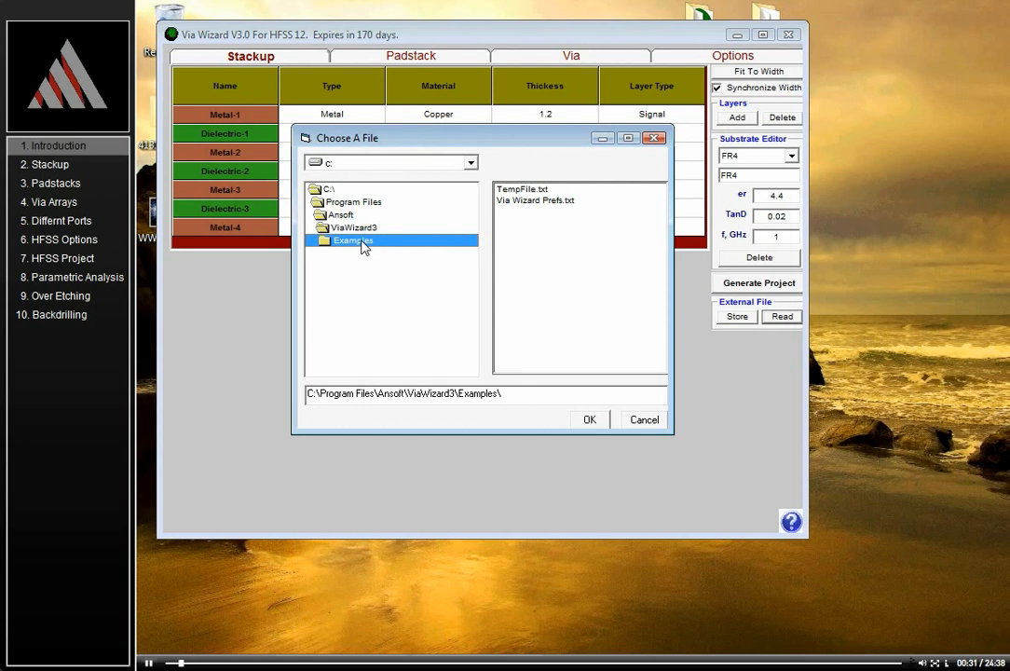
double_click(362, 244)
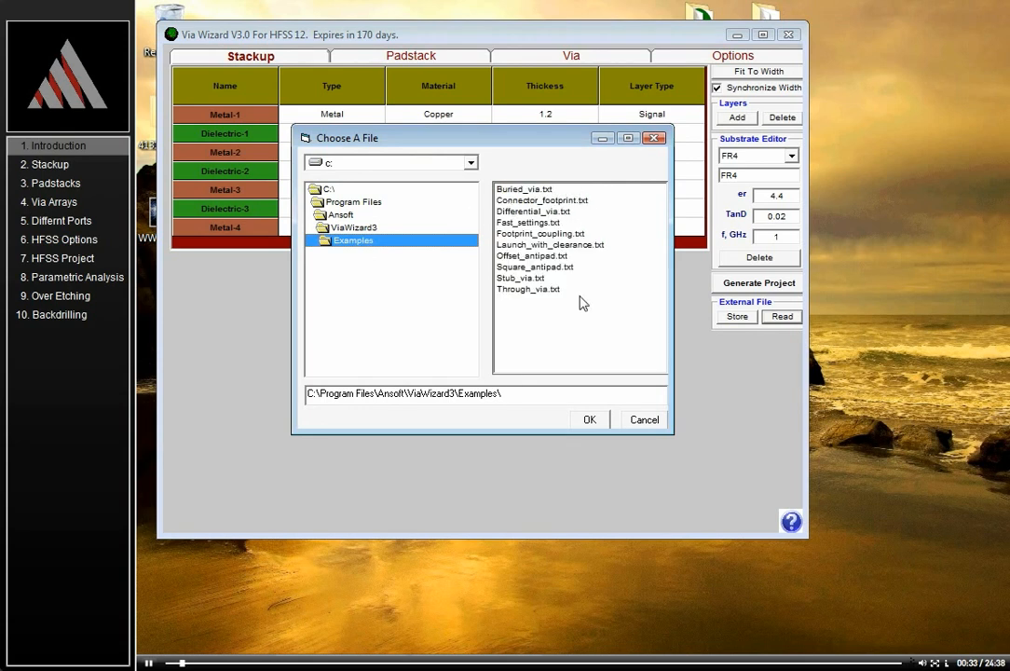
left_click(553, 190)
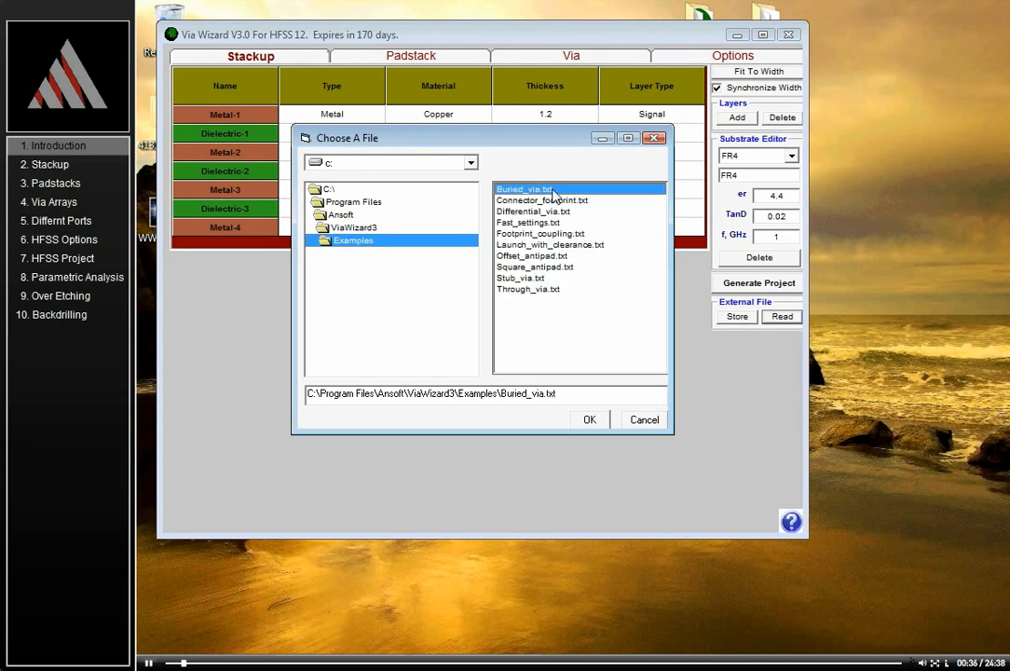
left_click(604, 422)
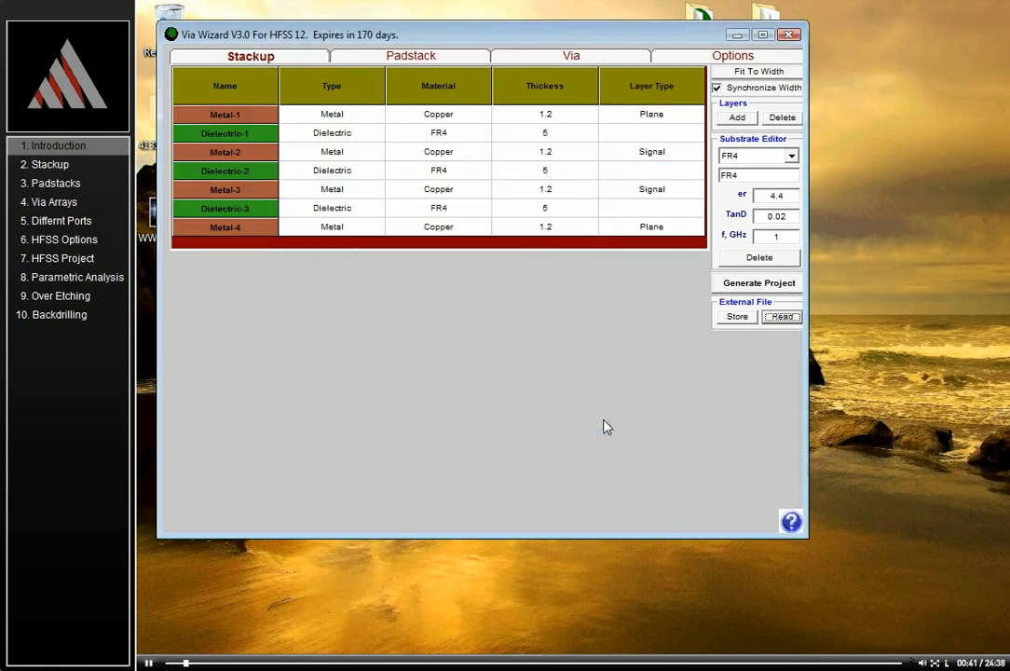
left_click(403, 58)
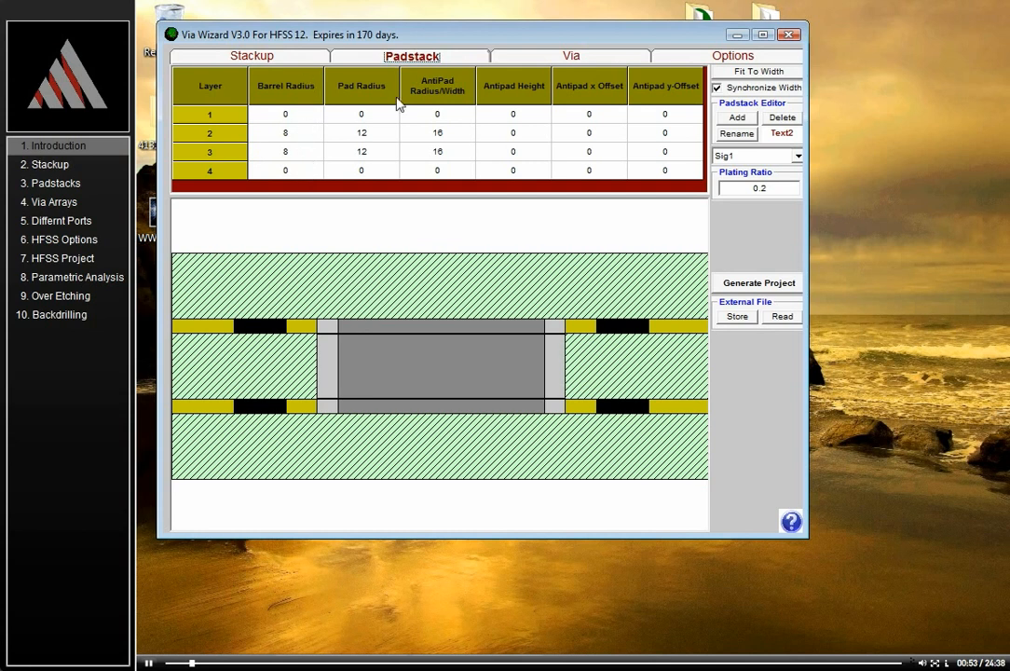
left_click(251, 55)
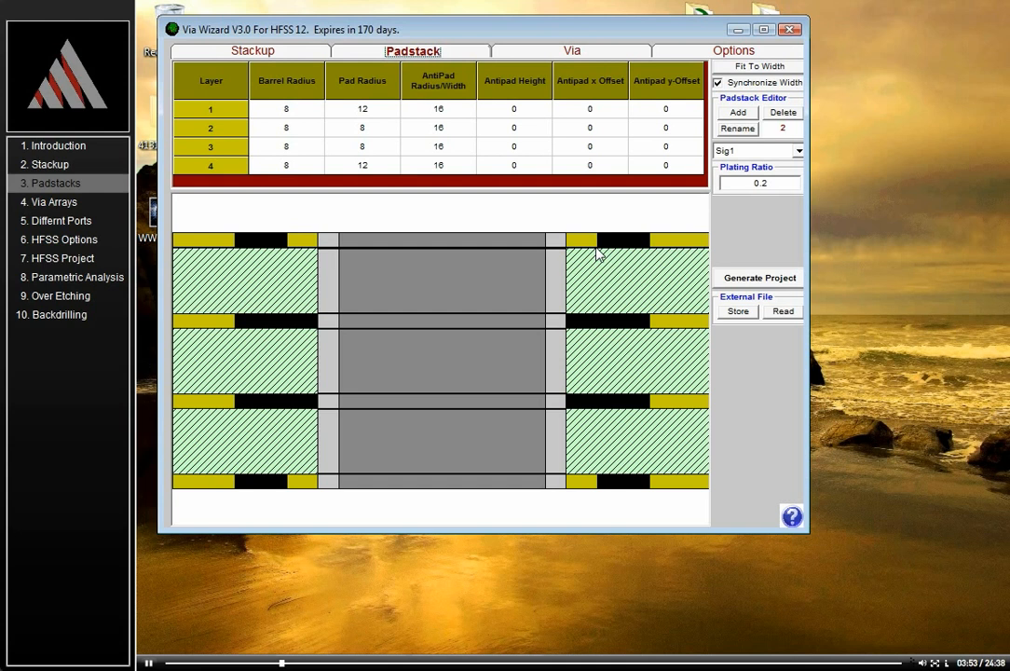
Step: Set the layer 1 pad radius of the Sig1 padstack to 14
left_click(378, 110)
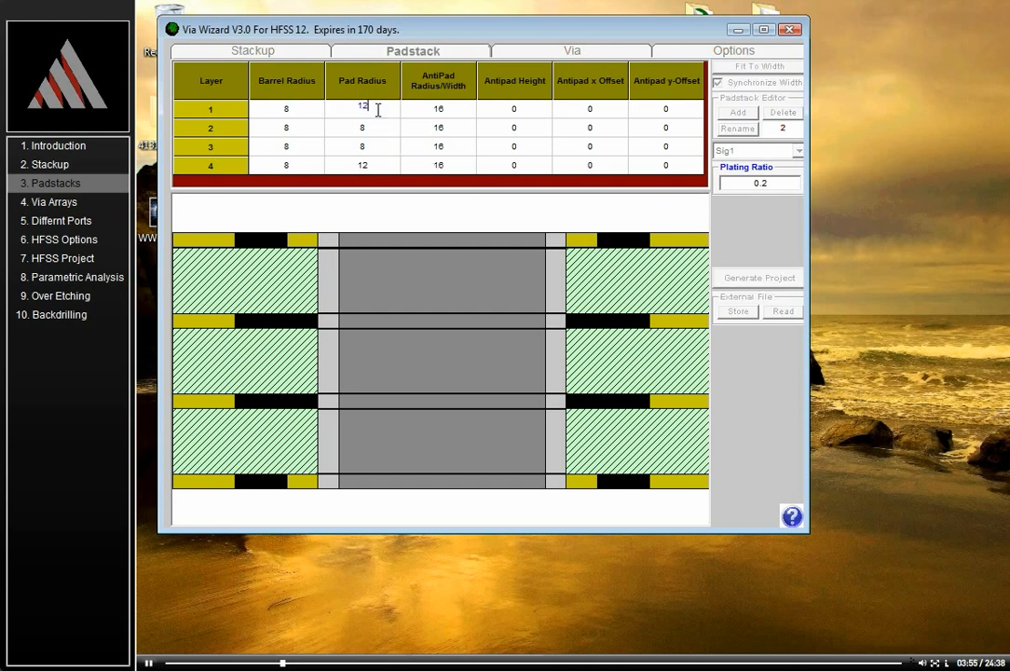
double_click(364, 110)
type("14")
key("Return")
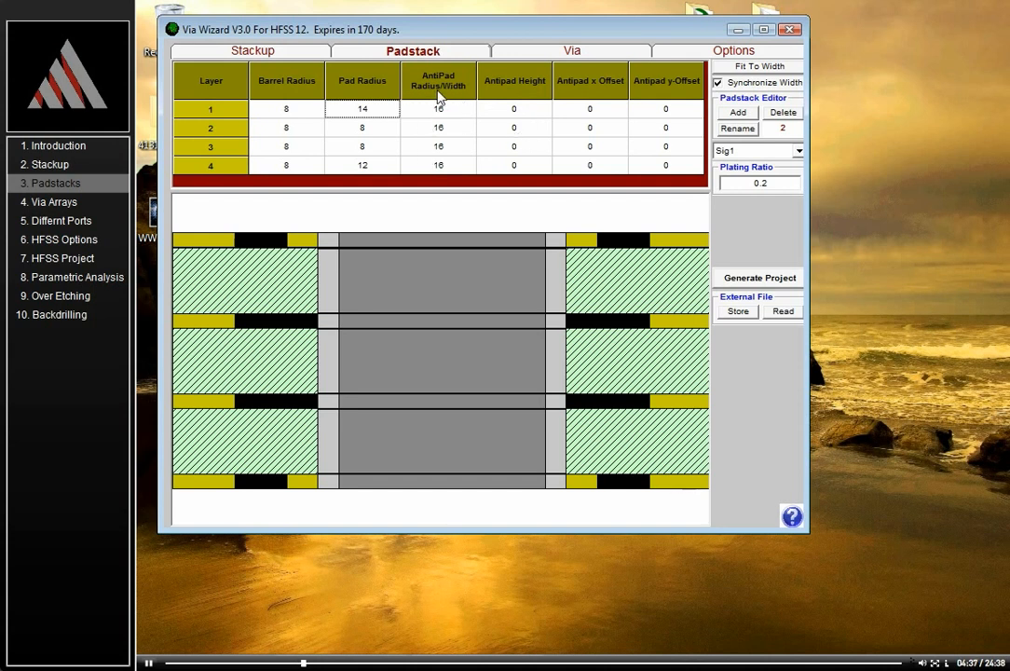
Step: Set the layer 1 antipad height of the Sig1 padstack to 16 and reset it to 0
double_click(516, 108)
left_click_drag(516, 110, 493, 110)
type("16")
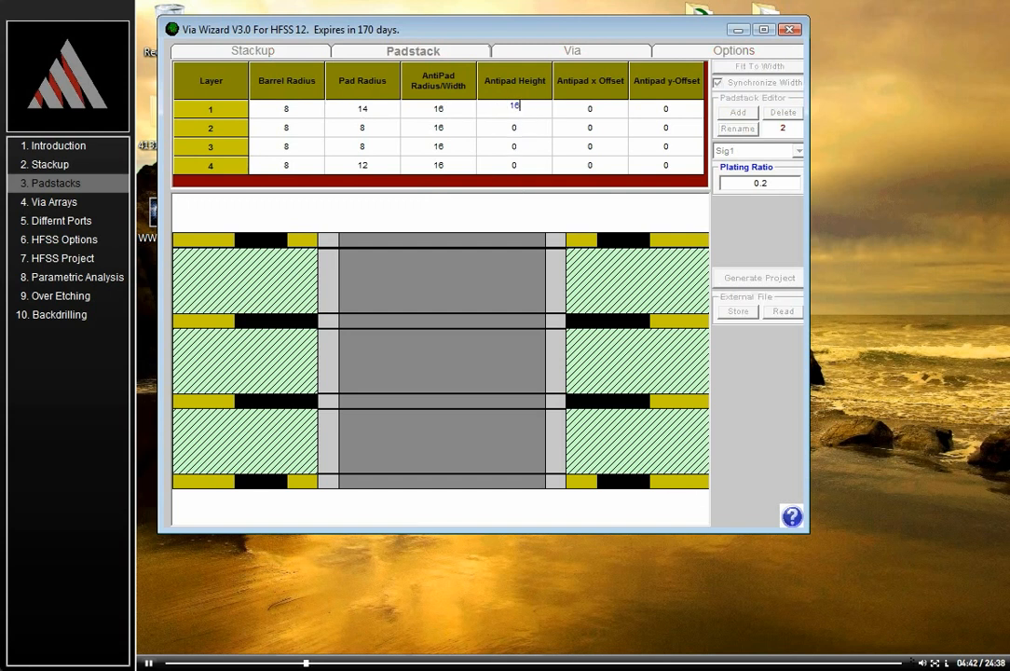
key("Return")
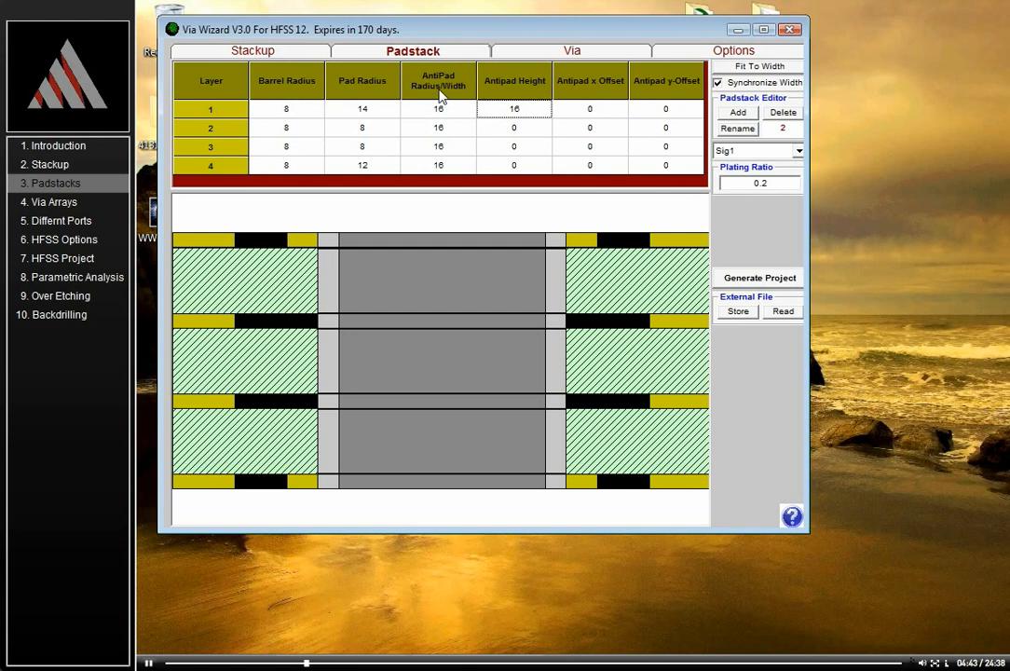
double_click(530, 109)
type("0")
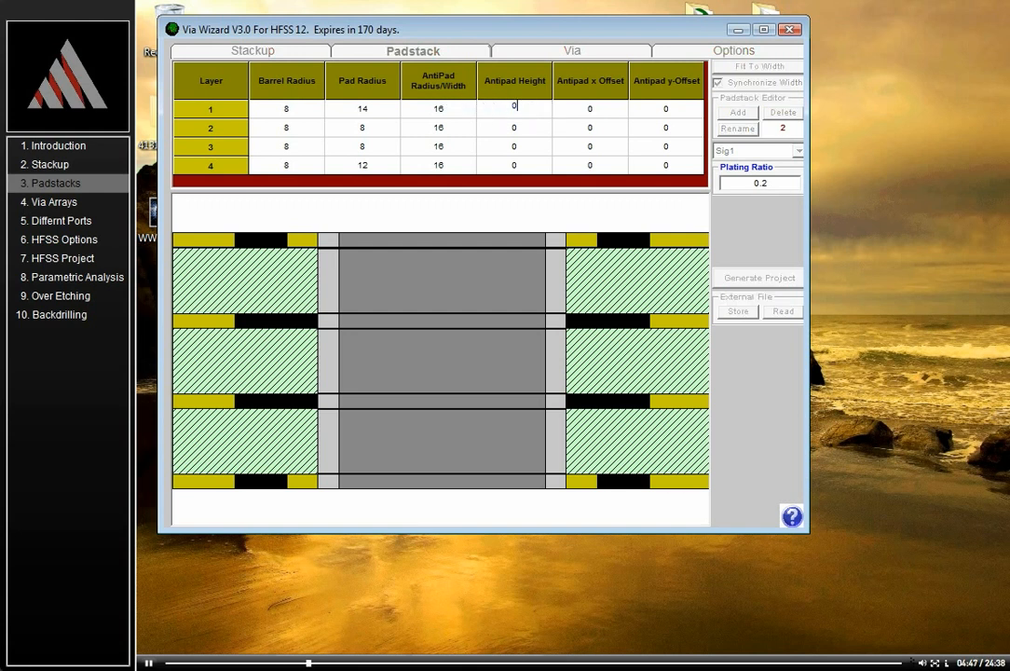
key("Return")
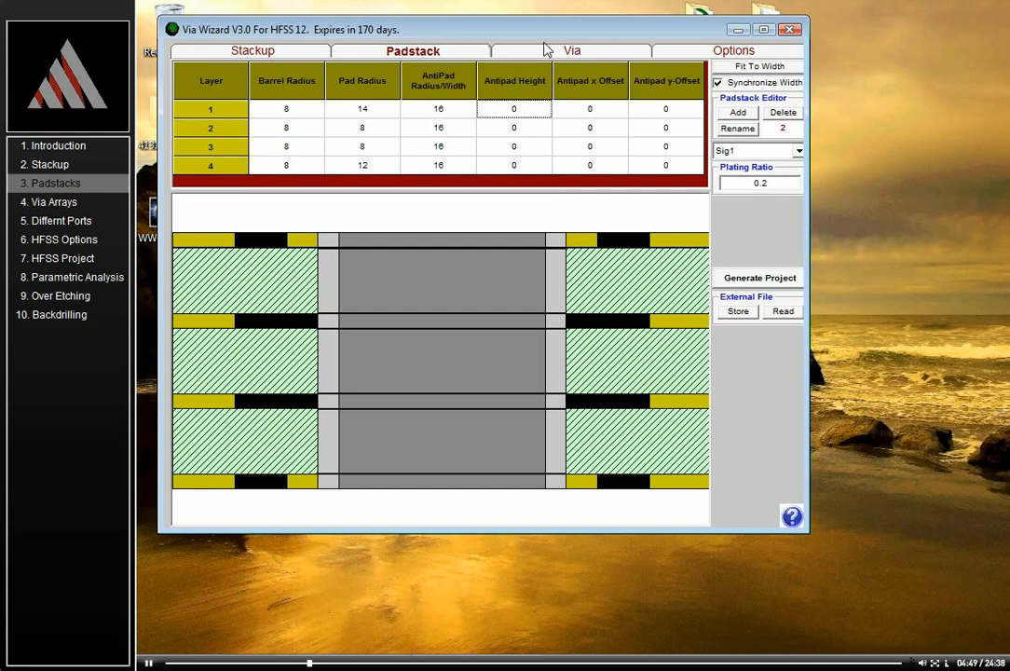
Step: Set the layer 1 antipad height of Sig1 to 12 and copy that value to layers 2 through 4
double_click(523, 108)
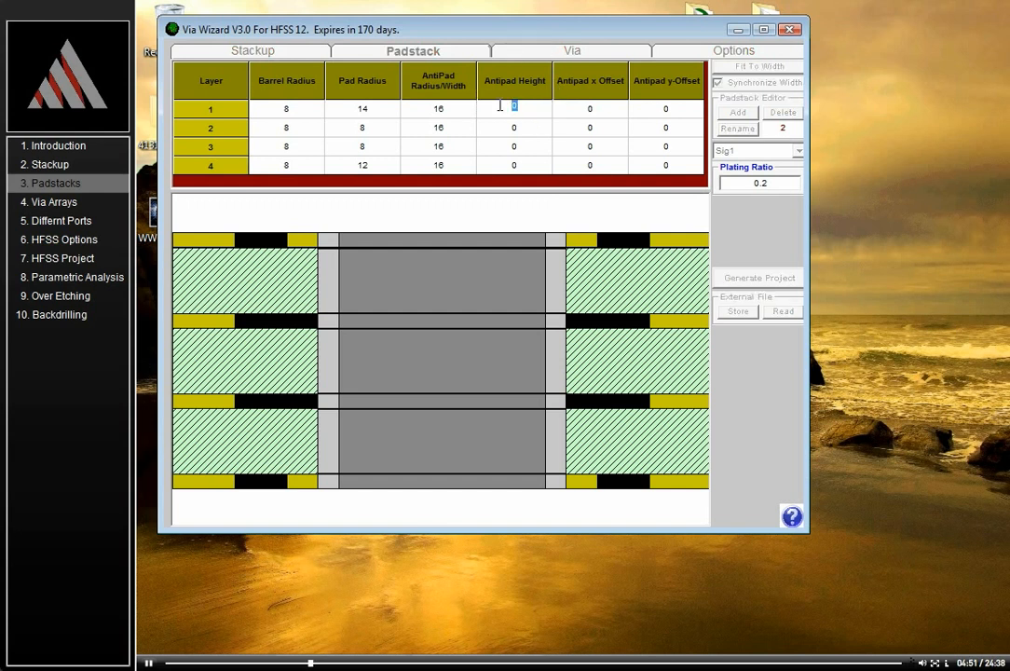
type("12")
key("Return")
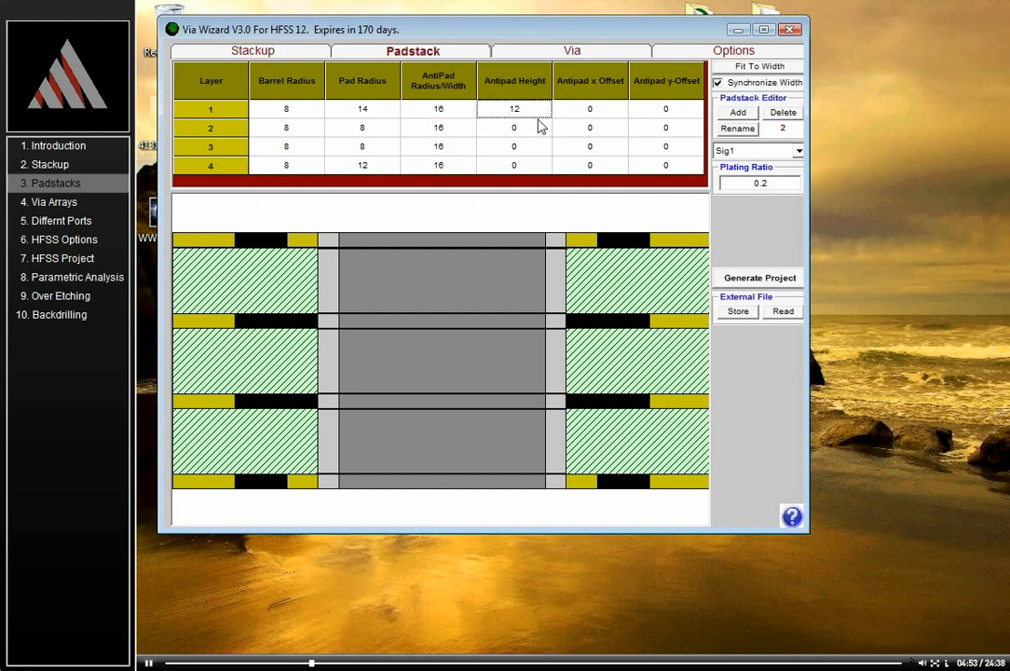
double_click(532, 108)
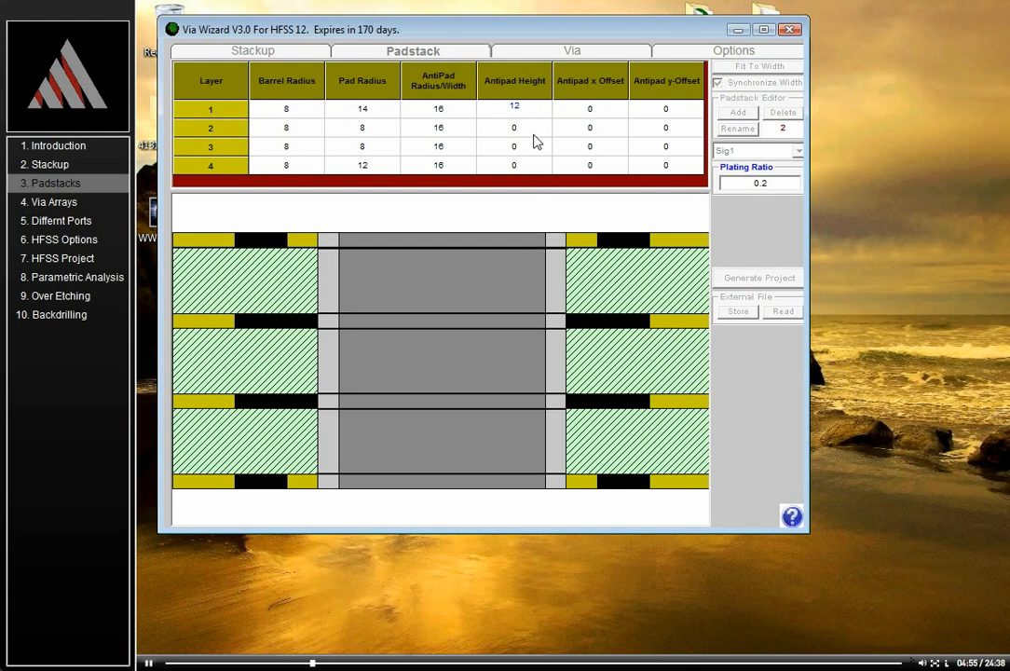
key("Return")
left_click_drag(528, 113, 532, 166)
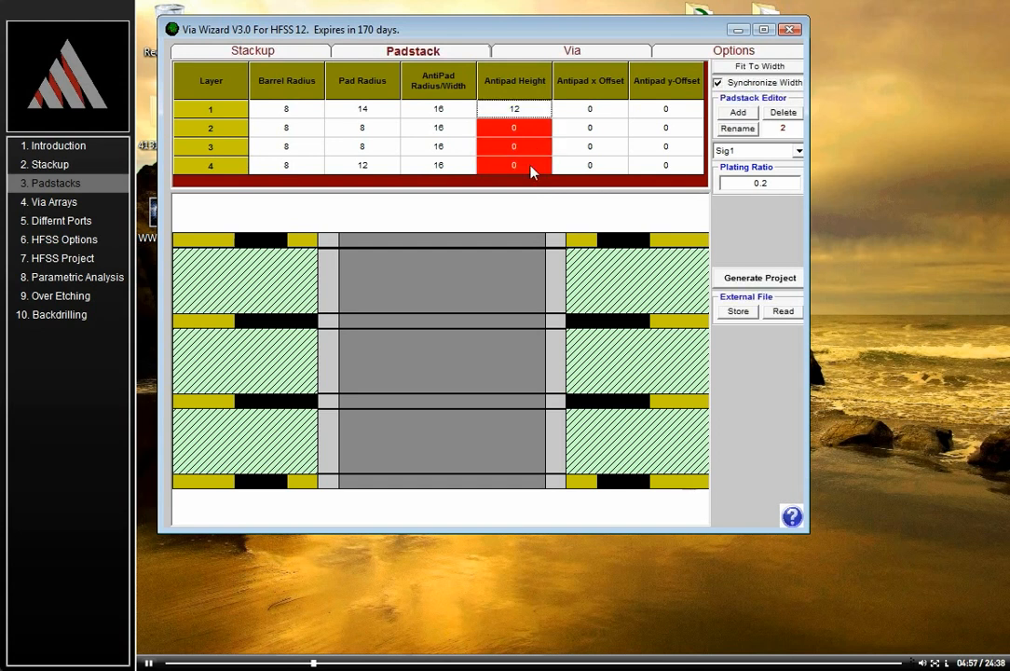
left_click(534, 106)
key("Return")
Step: Reset the layer 1 antipad height of Sig1 to 0 and apply it to layers 2 through 4
left_click(518, 105)
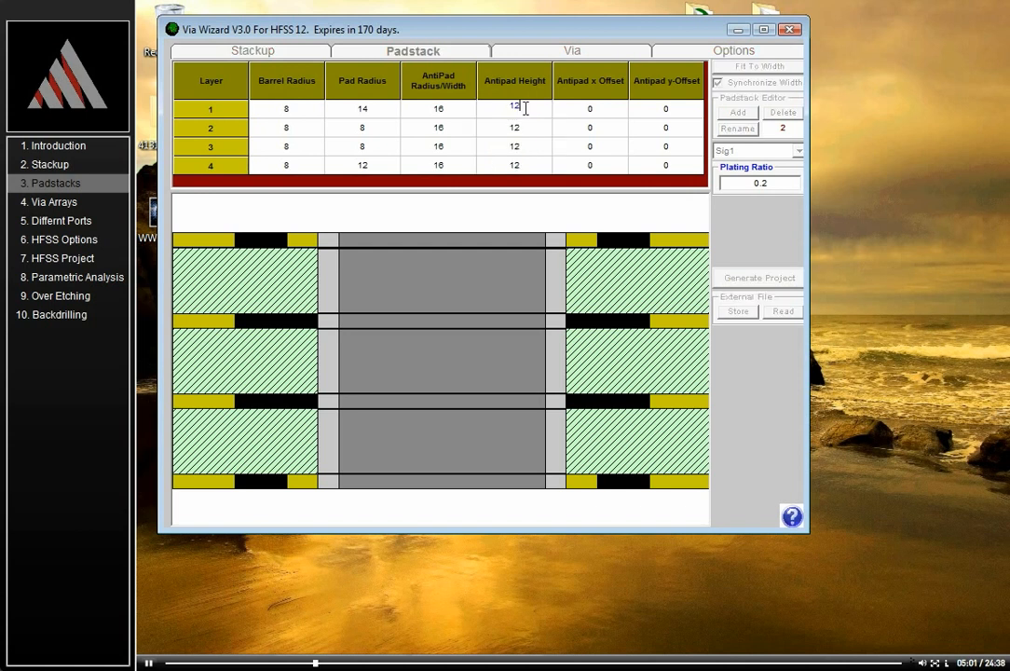
double_click(508, 108)
type("0")
key("Return")
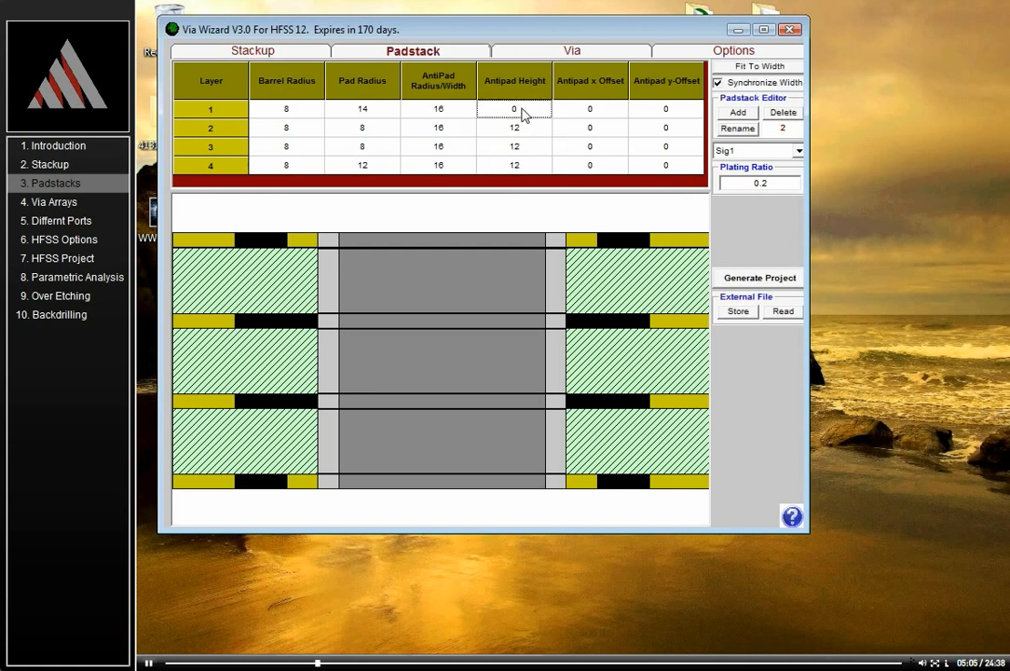
left_click_drag(522, 127, 532, 168)
left_click(528, 105)
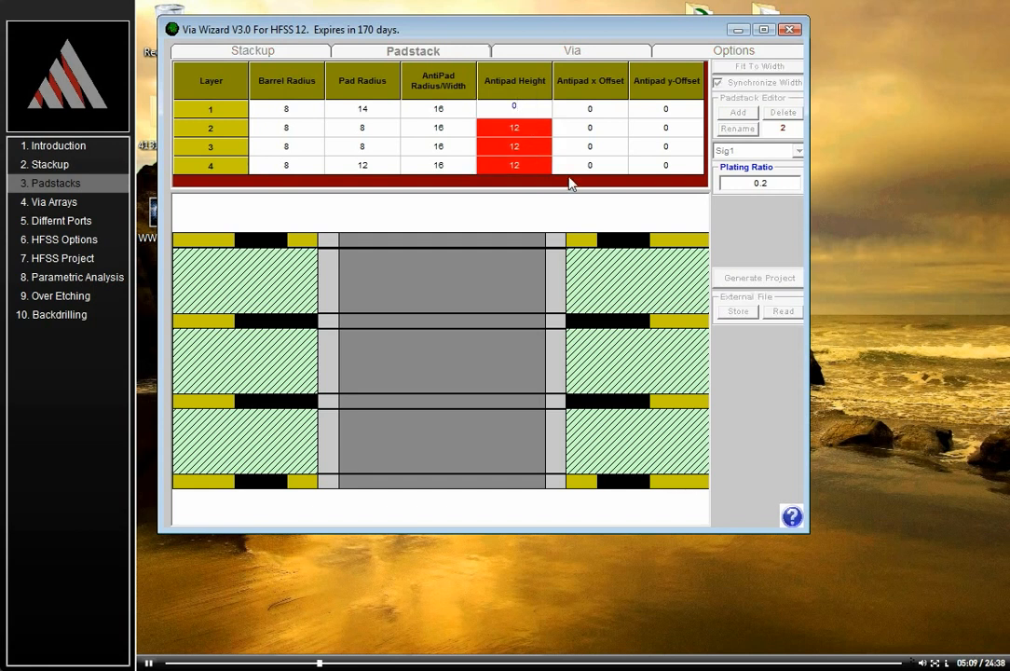
key("Return")
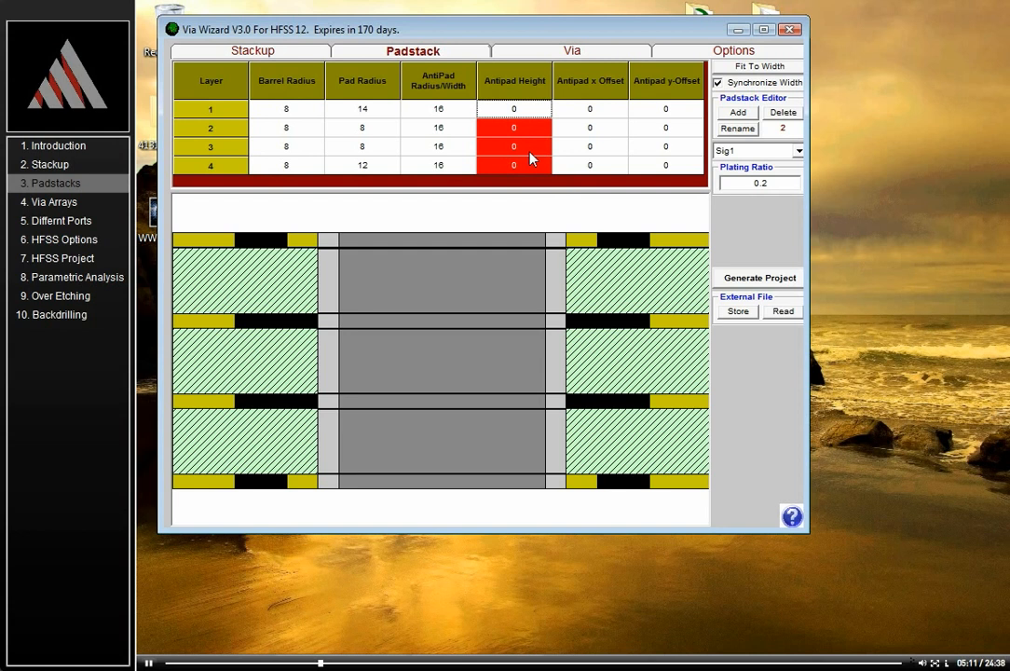
left_click(528, 109)
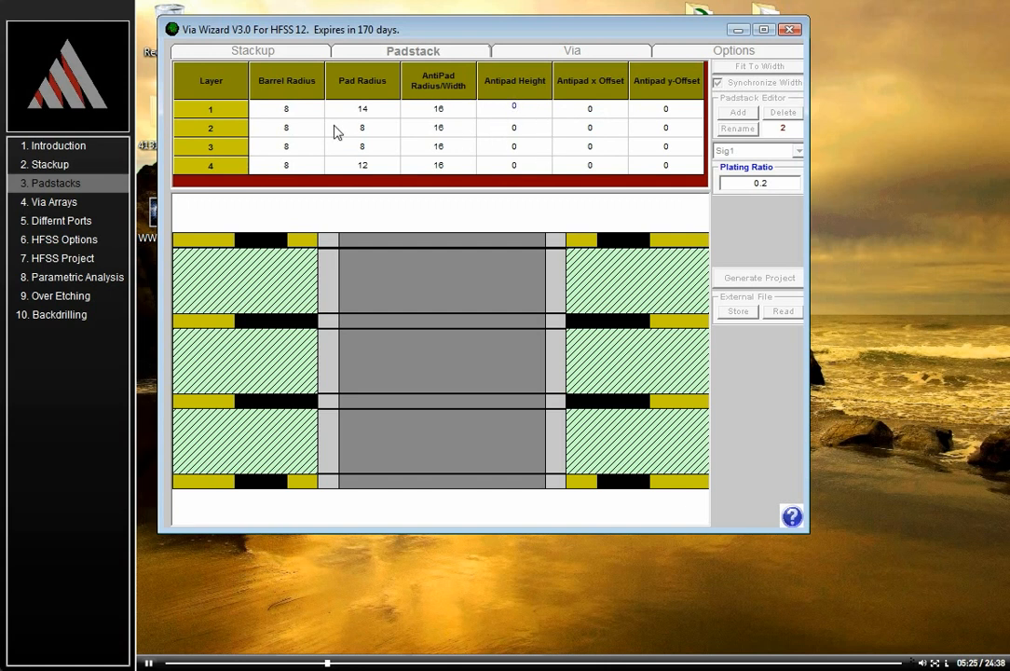
left_click(757, 229)
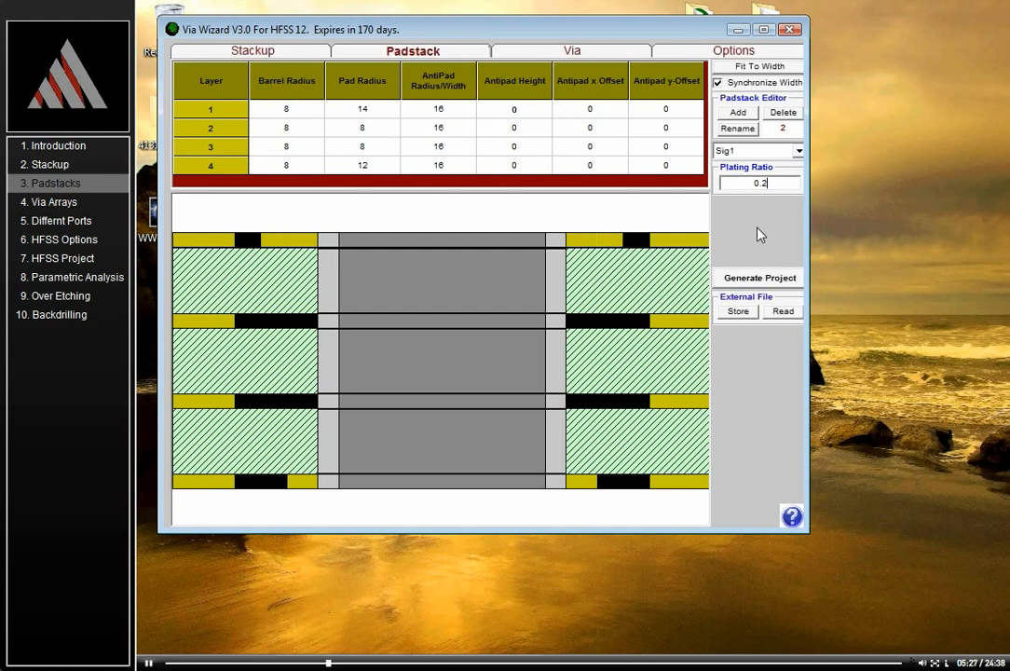
Step: Switch to the Gnd1 padstack, add a new padstack named Signal2 and select it for editing
left_click(799, 152)
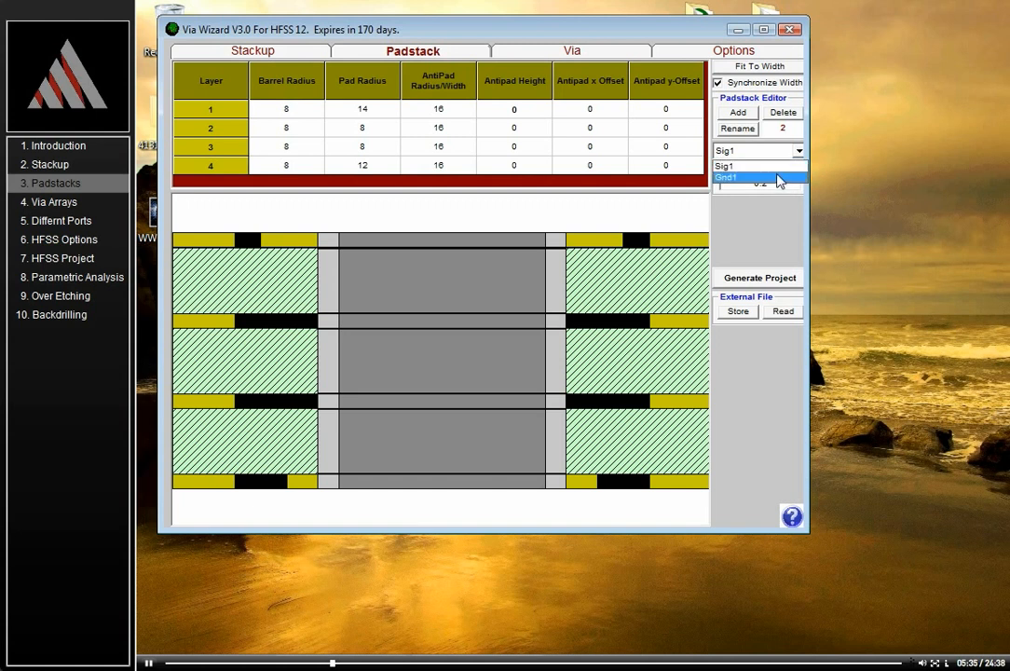
left_click(779, 177)
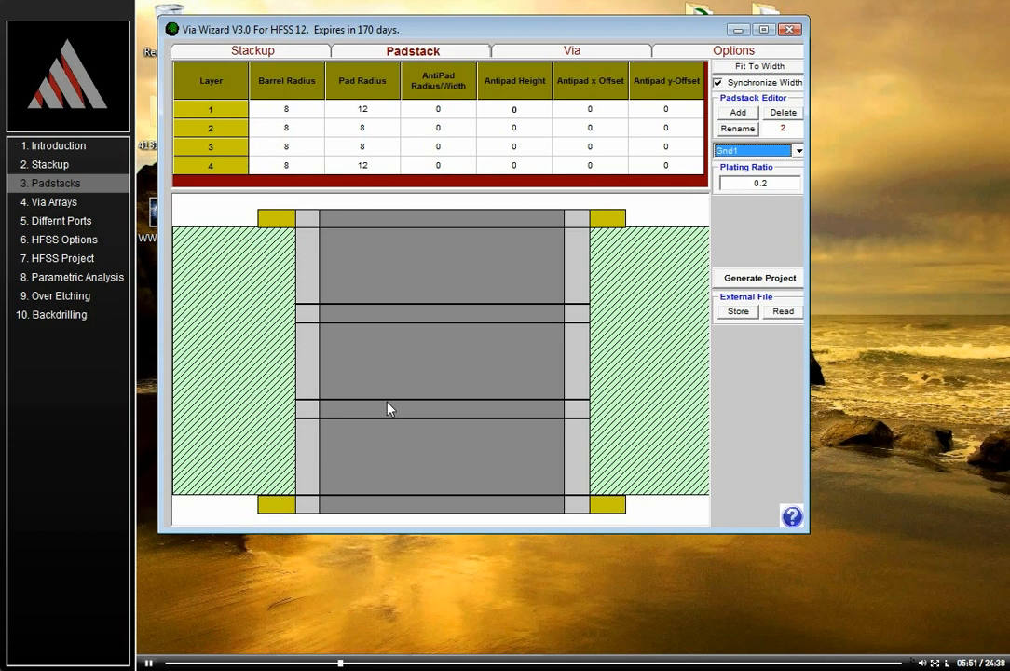
left_click(738, 113)
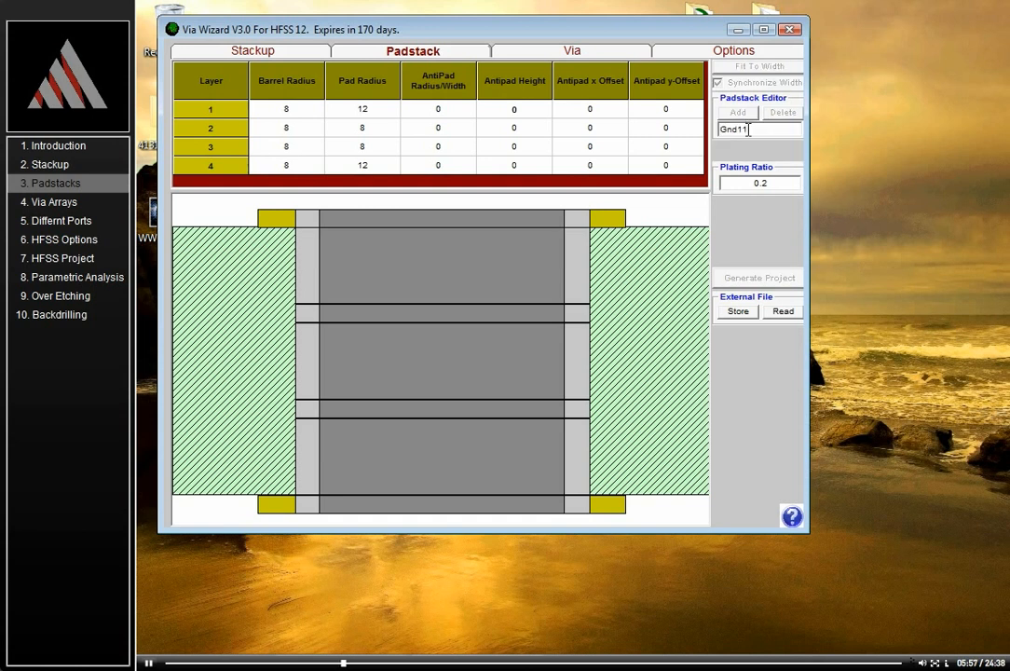
type("Signm")
key("Return")
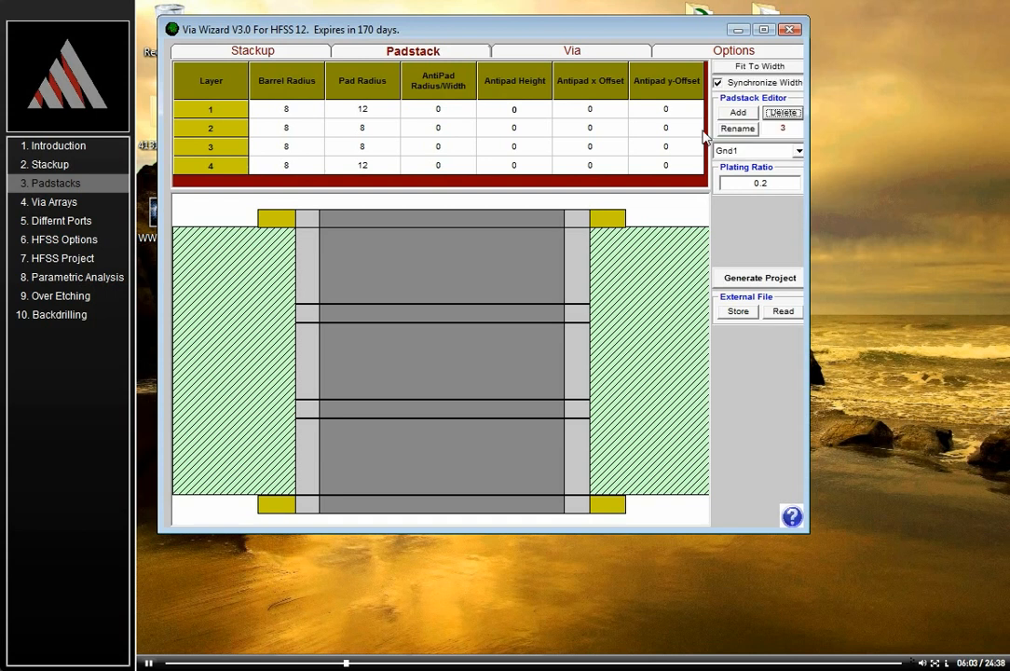
left_click(762, 151)
left_click(767, 189)
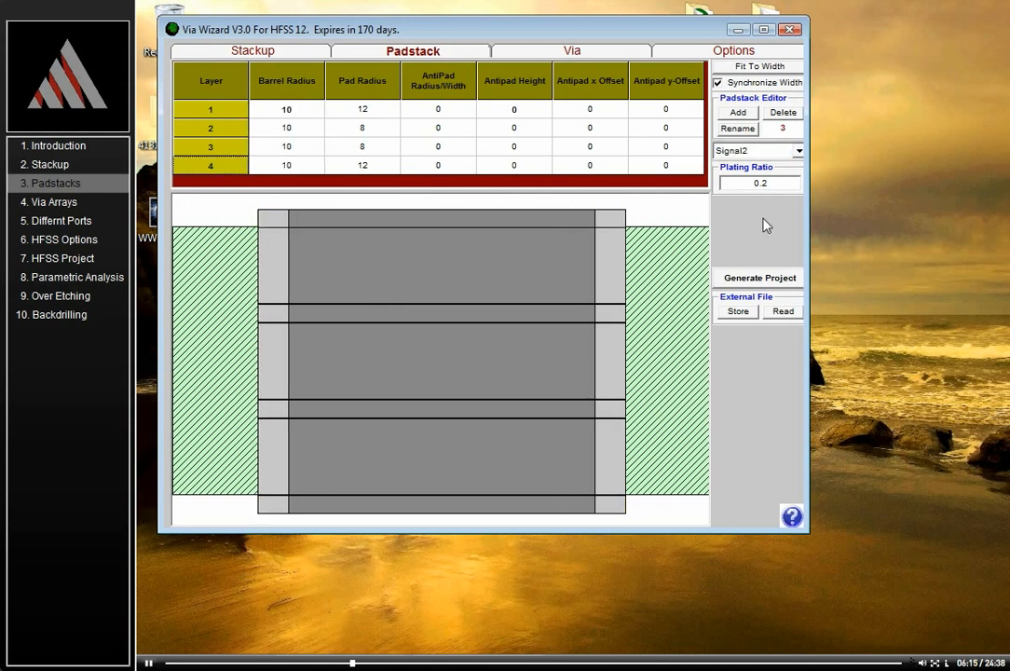
Step: Add three more vias to the via table and delete the last two of them
left_click(596, 51)
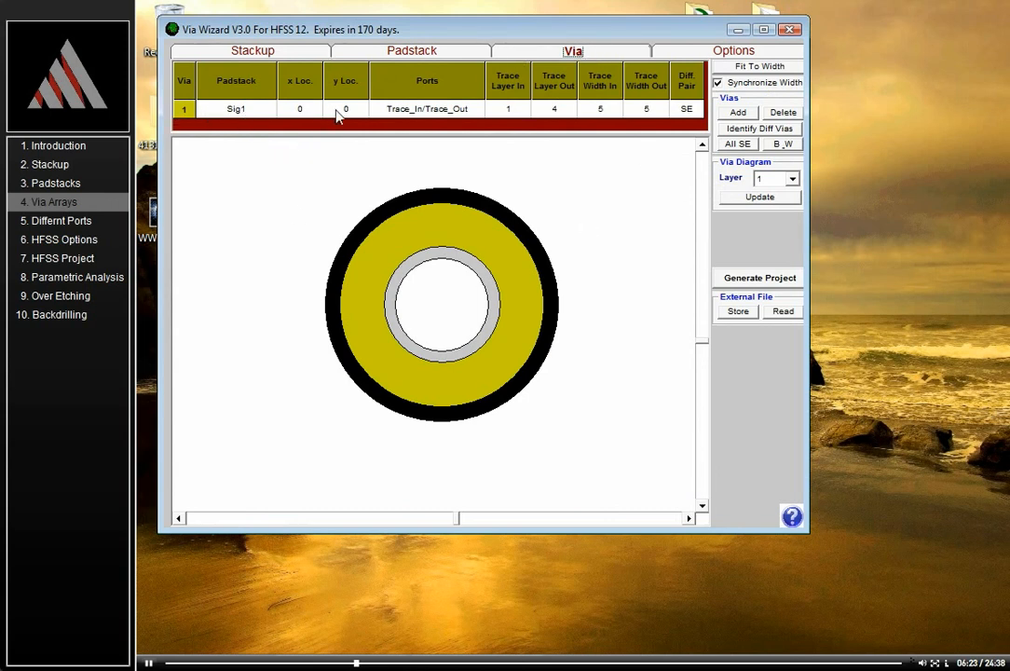
left_click(746, 116)
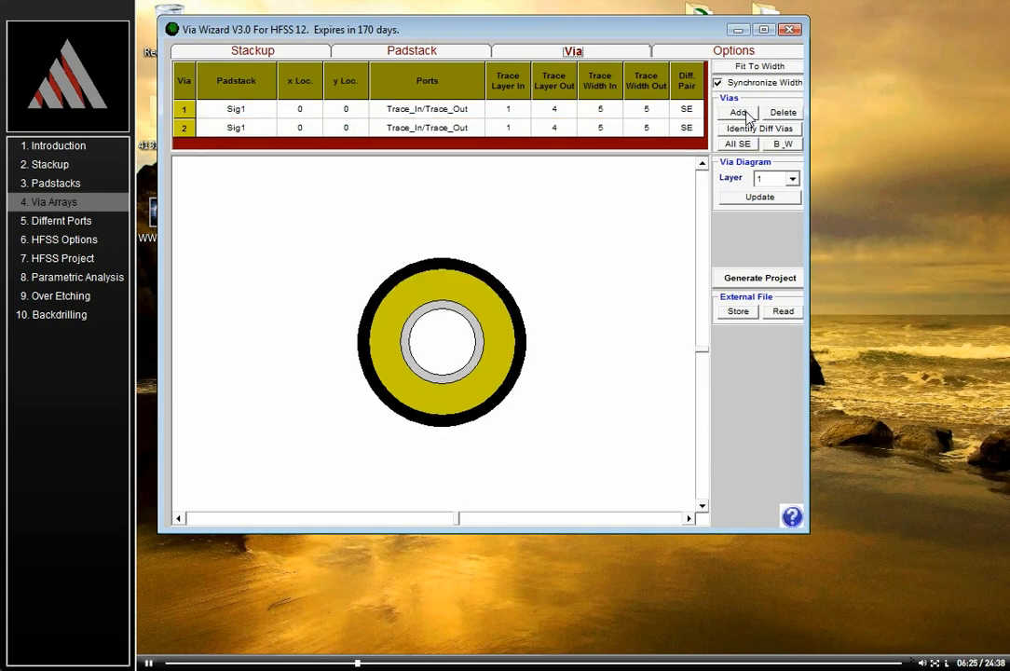
left_click(744, 113)
left_click(745, 114)
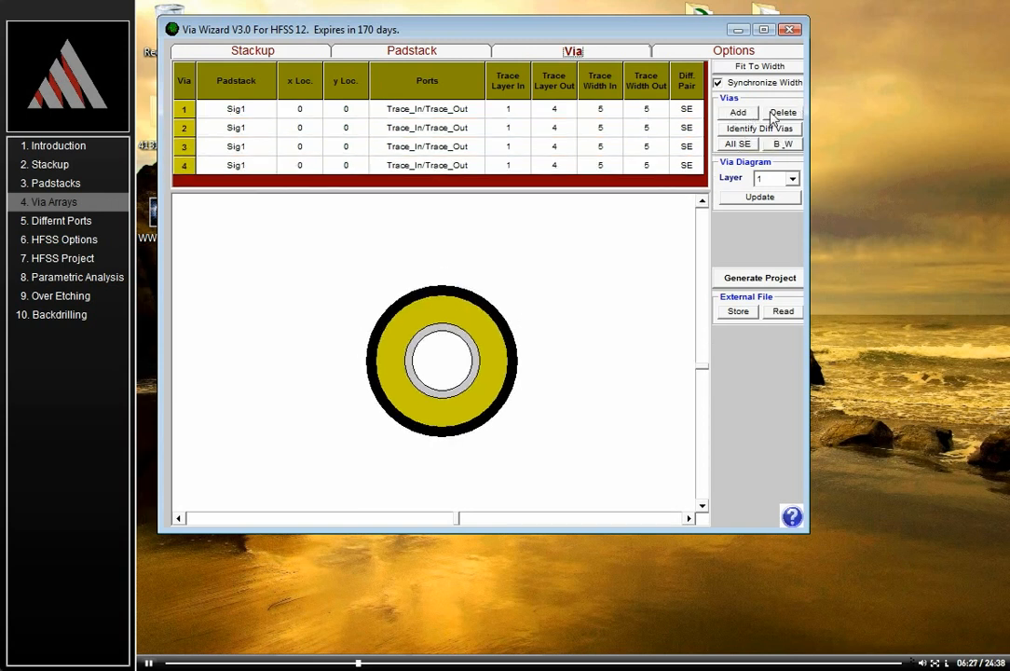
left_click(771, 113)
left_click(772, 113)
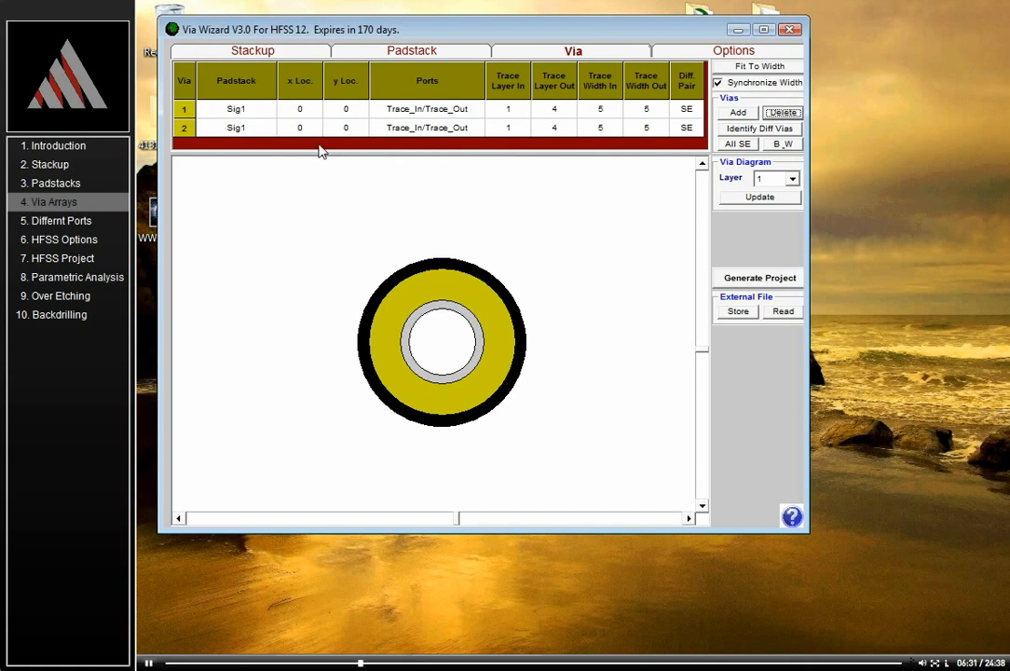
Step: Assign the Sig1 padstack to via 1 and the Gnd1 padstack to via 2
left_click(259, 110)
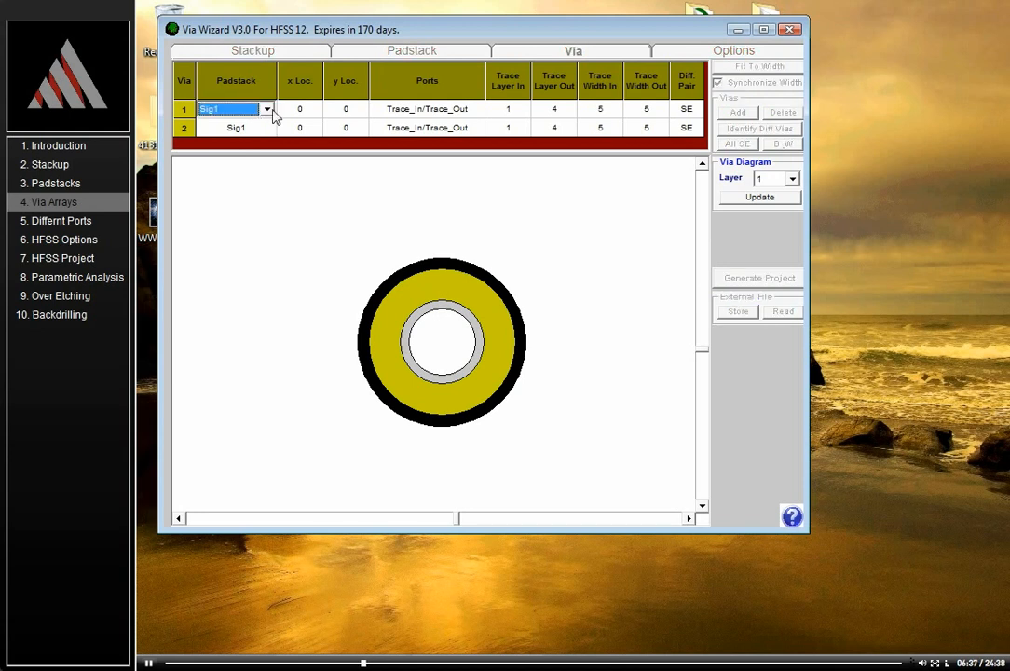
left_click(266, 109)
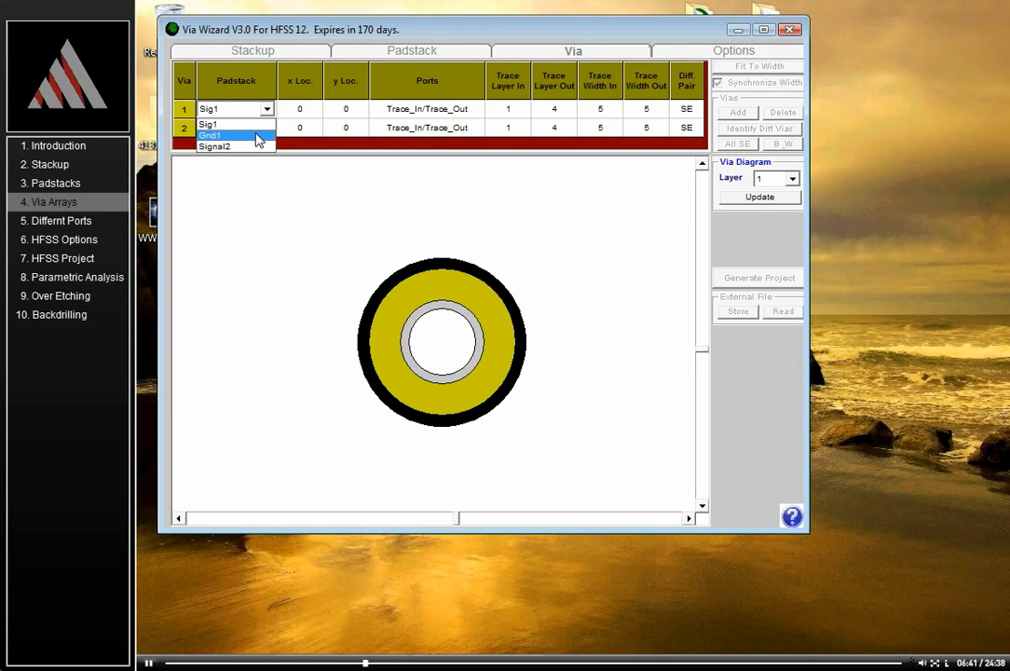
left_click(253, 124)
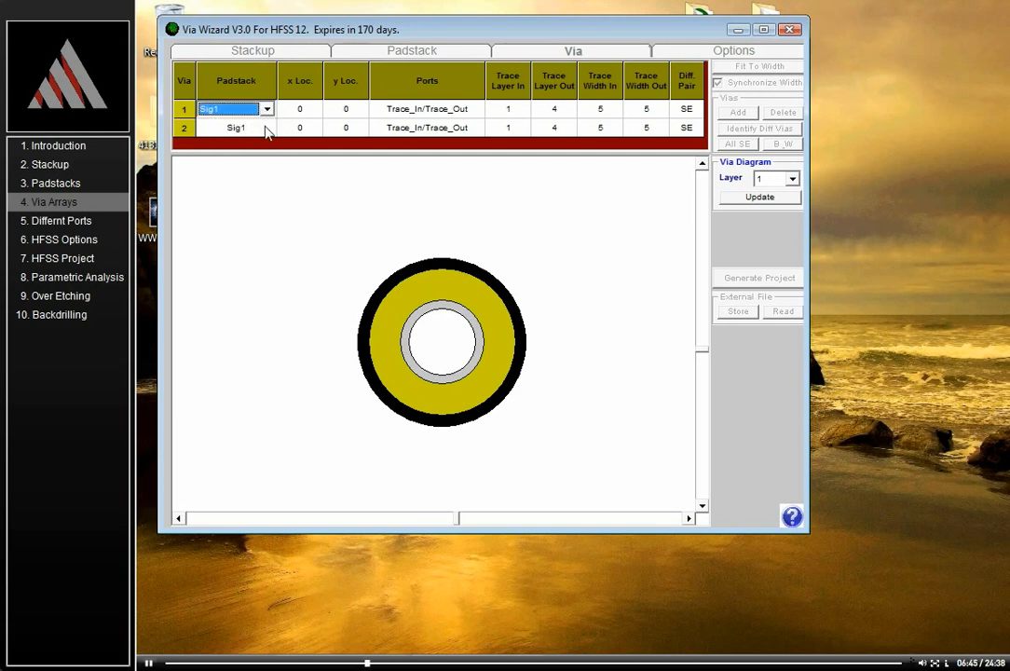
left_click(265, 128)
left_click(267, 127)
left_click(251, 157)
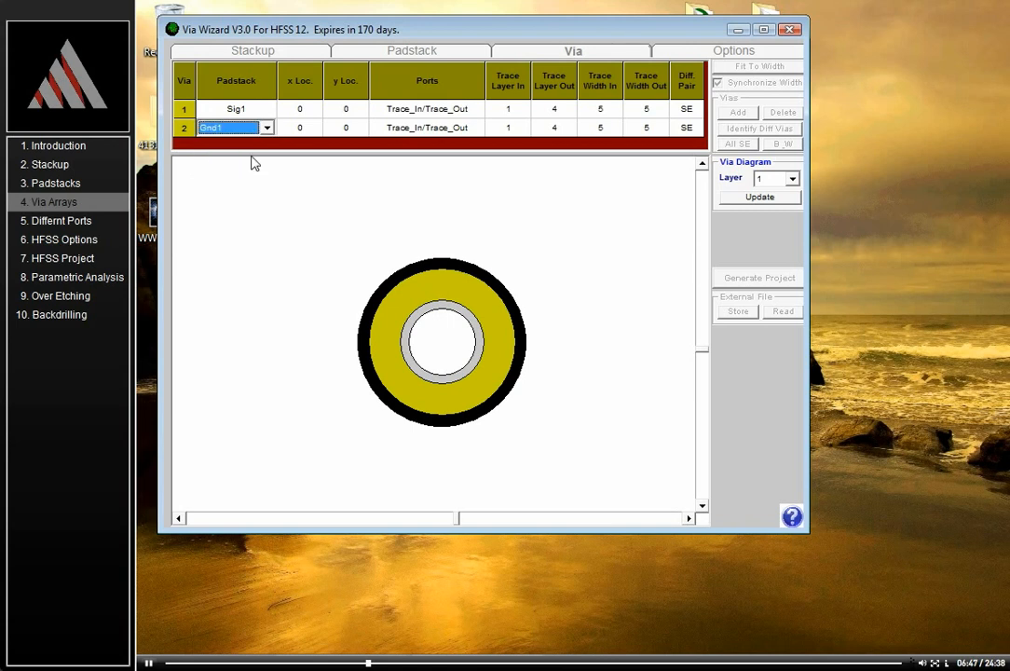
left_click(763, 244)
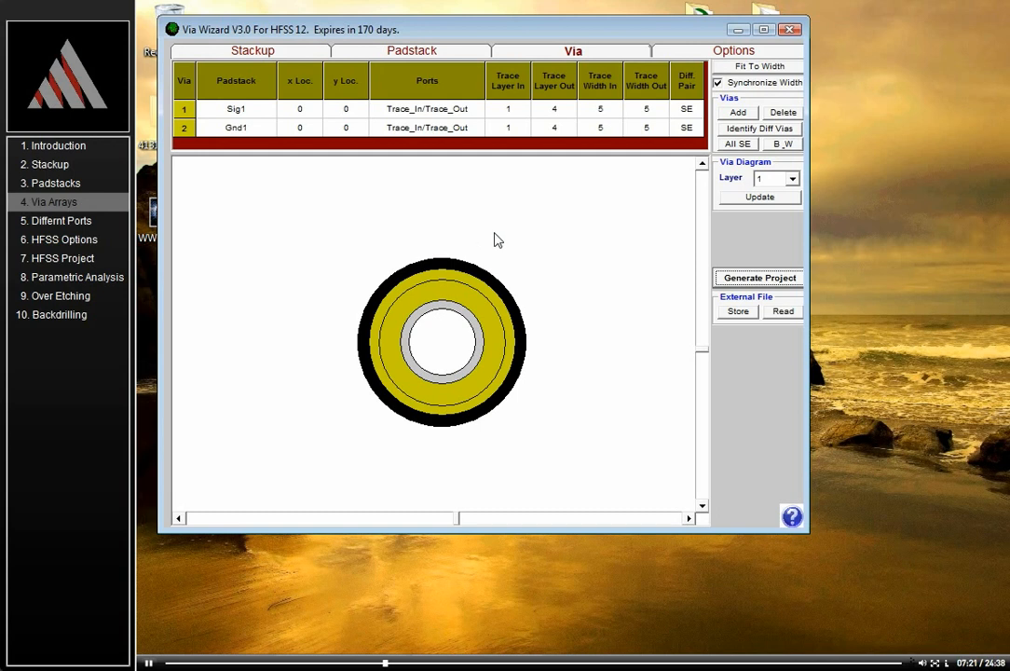
Step: Set the y location of via 2 to 40 and update the via diagram
double_click(345, 127)
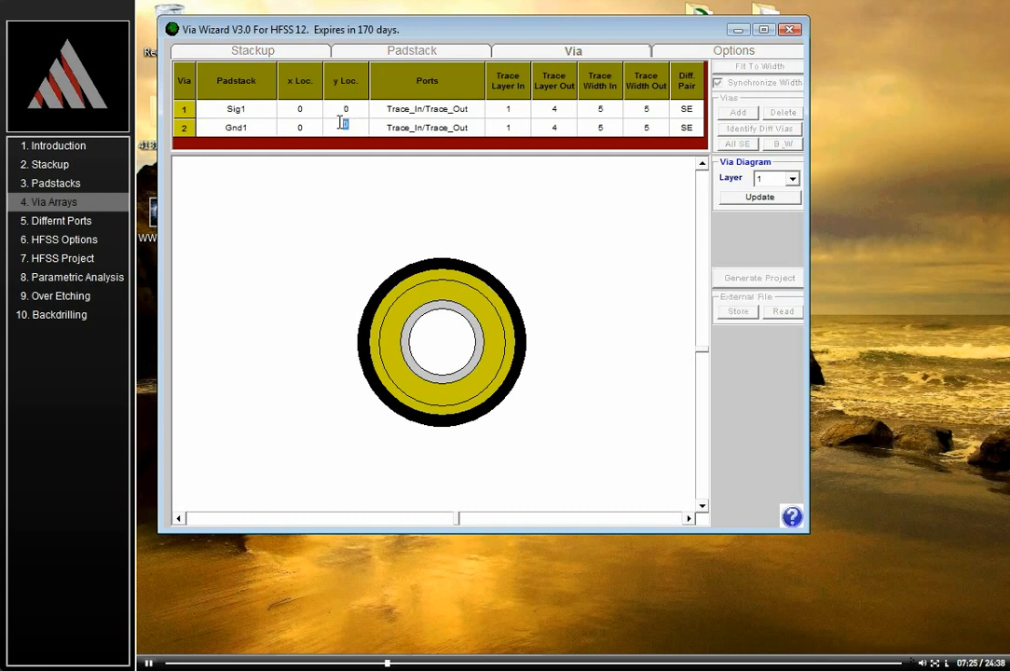
key("Return")
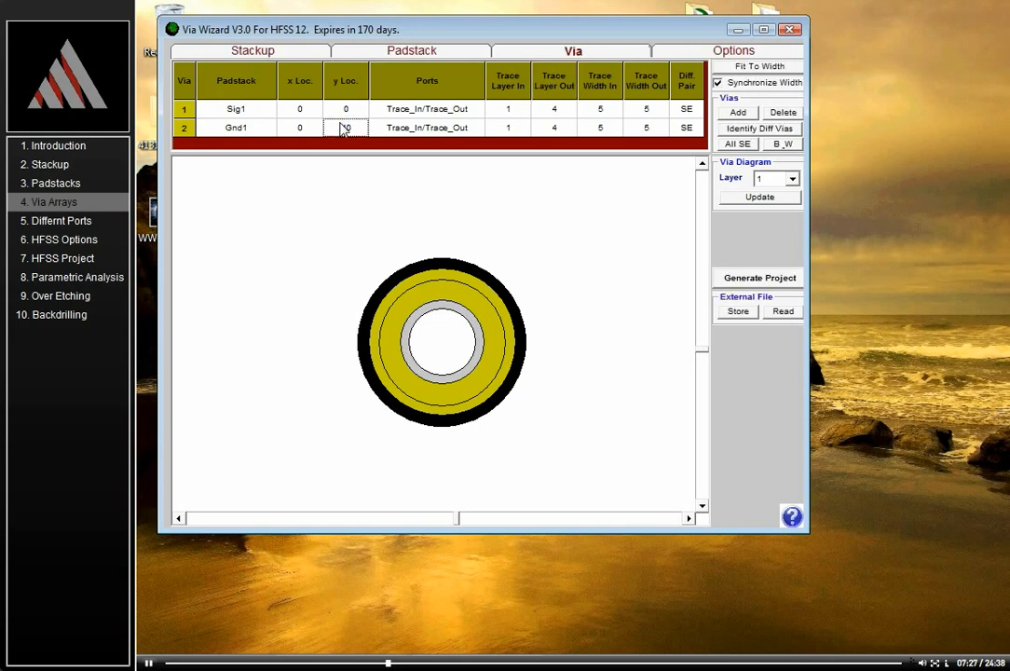
type("40")
key("Return")
left_click(770, 199)
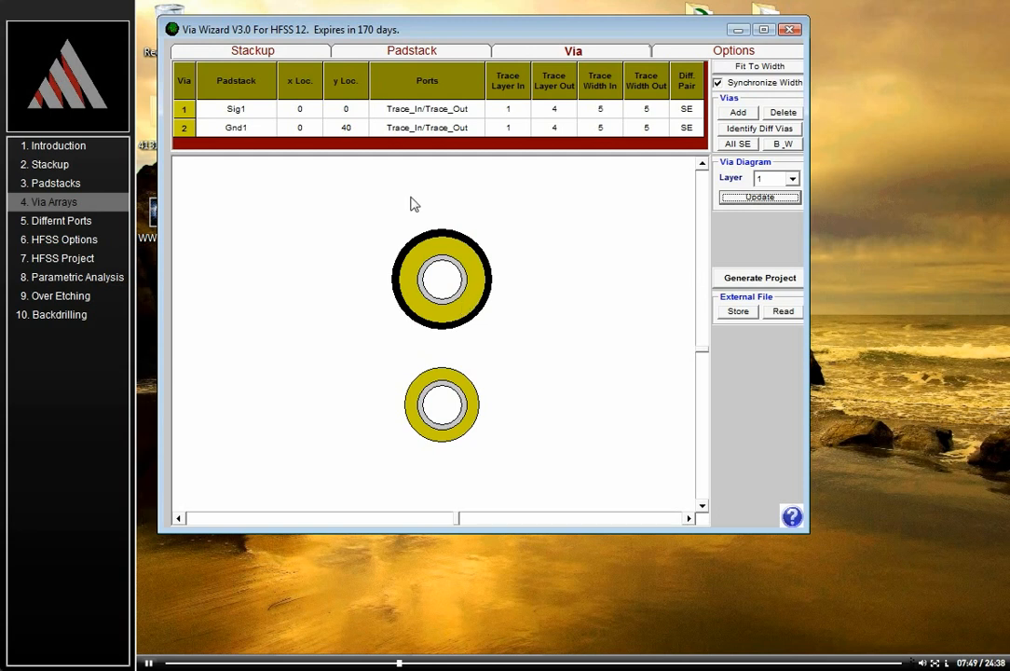
Step: Set the ports of via 1 to Trace_In/Trace_Out and those of via 2 to None
left_click(478, 111)
left_click(475, 109)
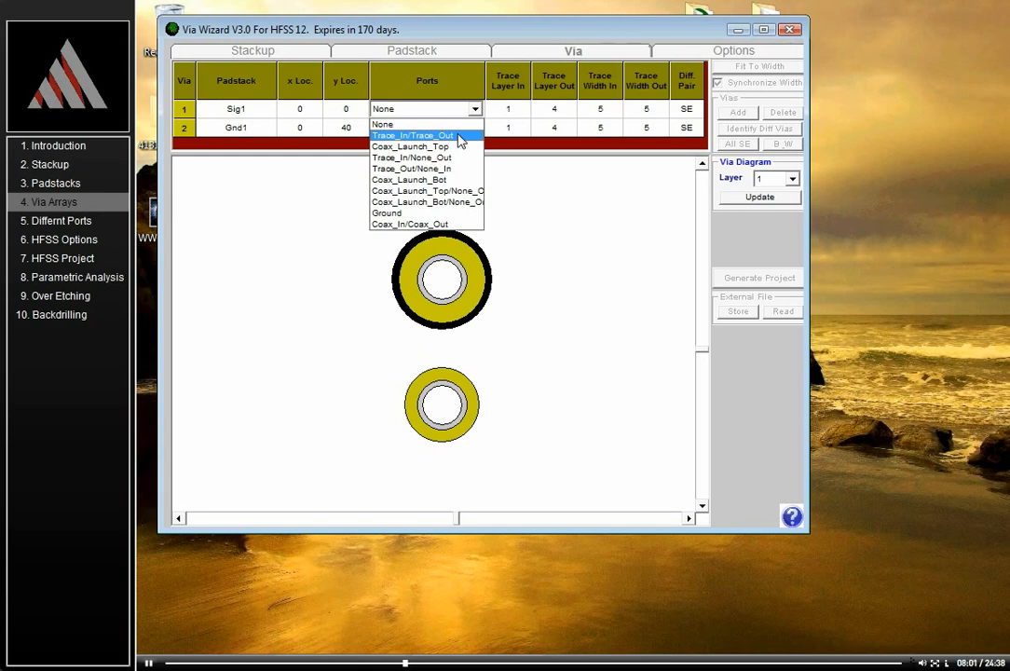
left_click(458, 140)
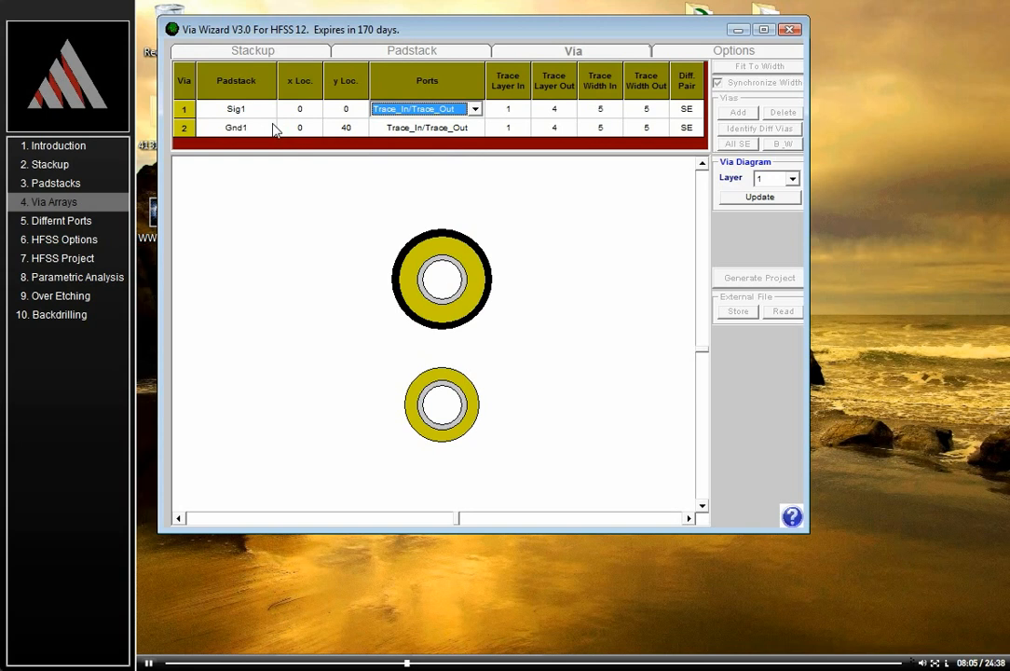
left_click(475, 130)
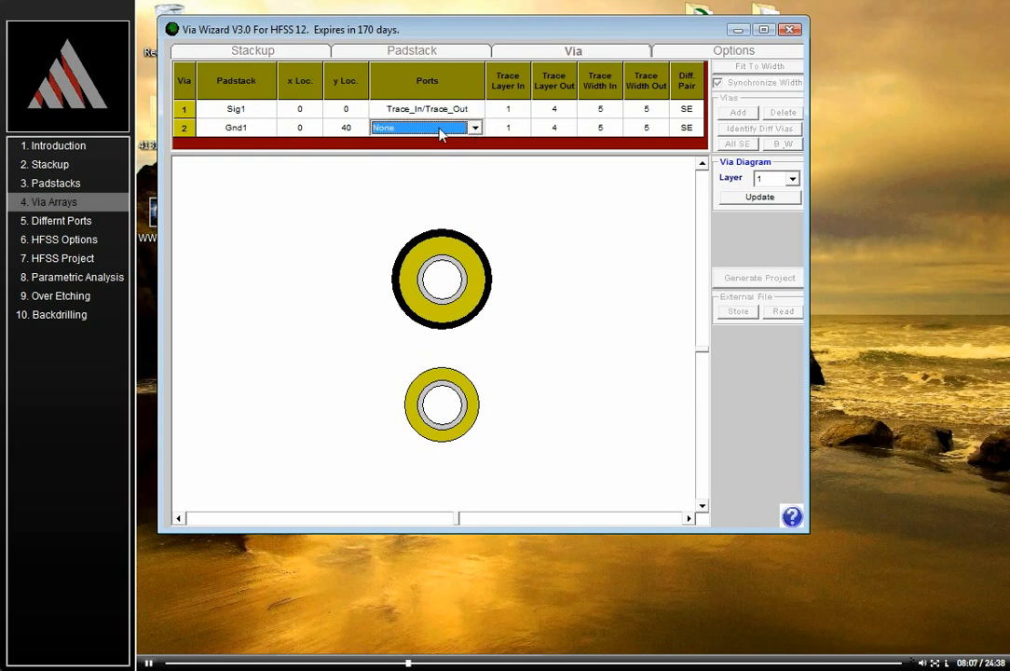
left_click(762, 245)
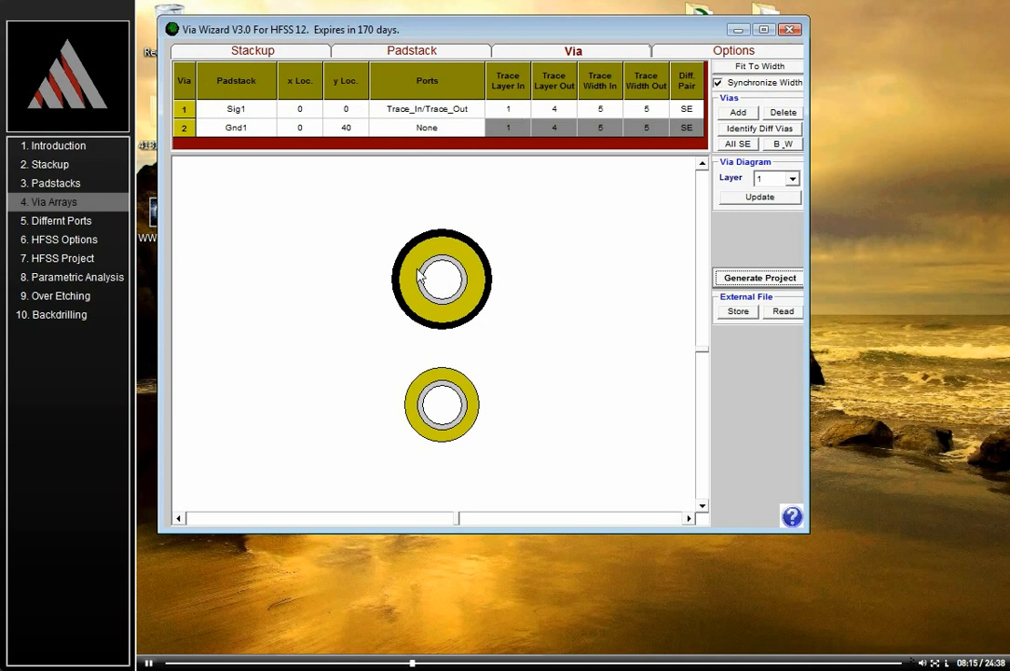
Step: Select layer 4 as the outgoing trace layer of via 1 and keep both its trace widths at 5
left_click(559, 109)
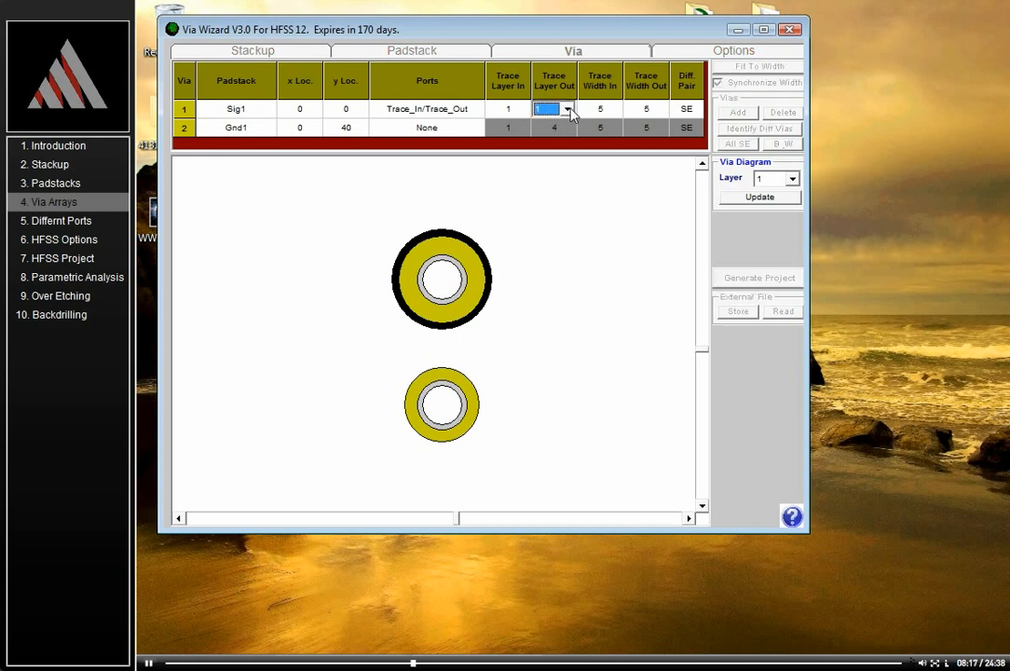
left_click(566, 109)
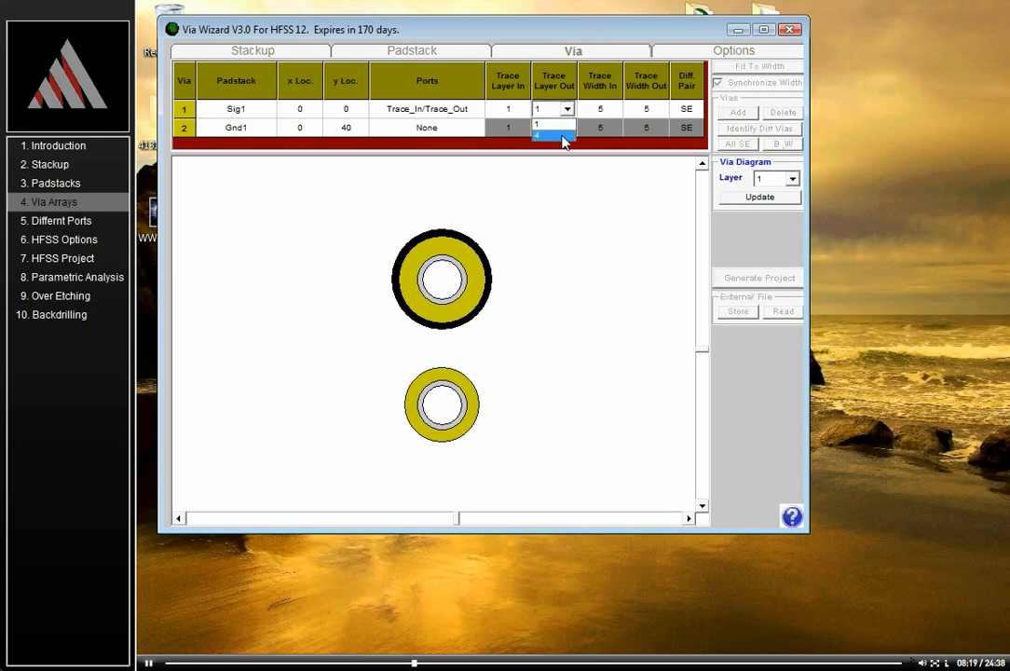
left_click(563, 137)
left_click(556, 137)
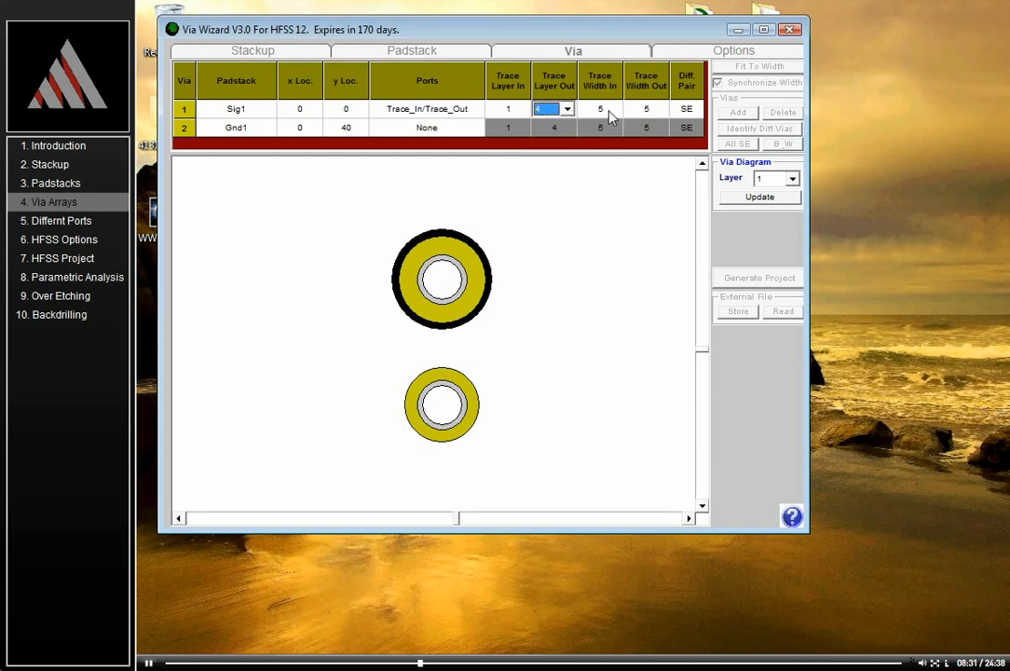
left_click(600, 108)
left_click(650, 108)
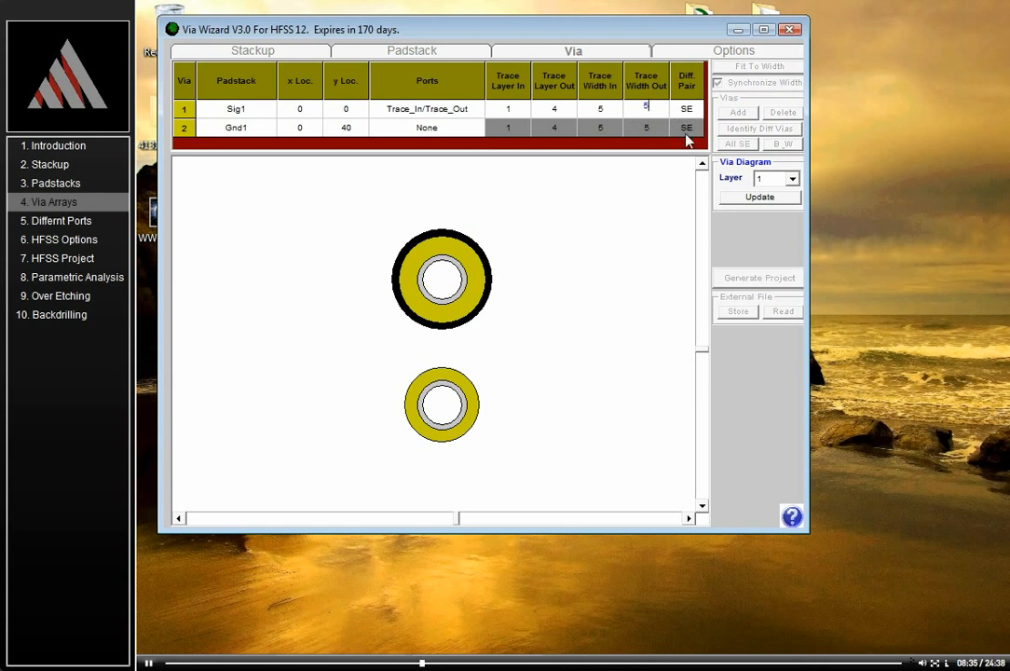
left_click(762, 235)
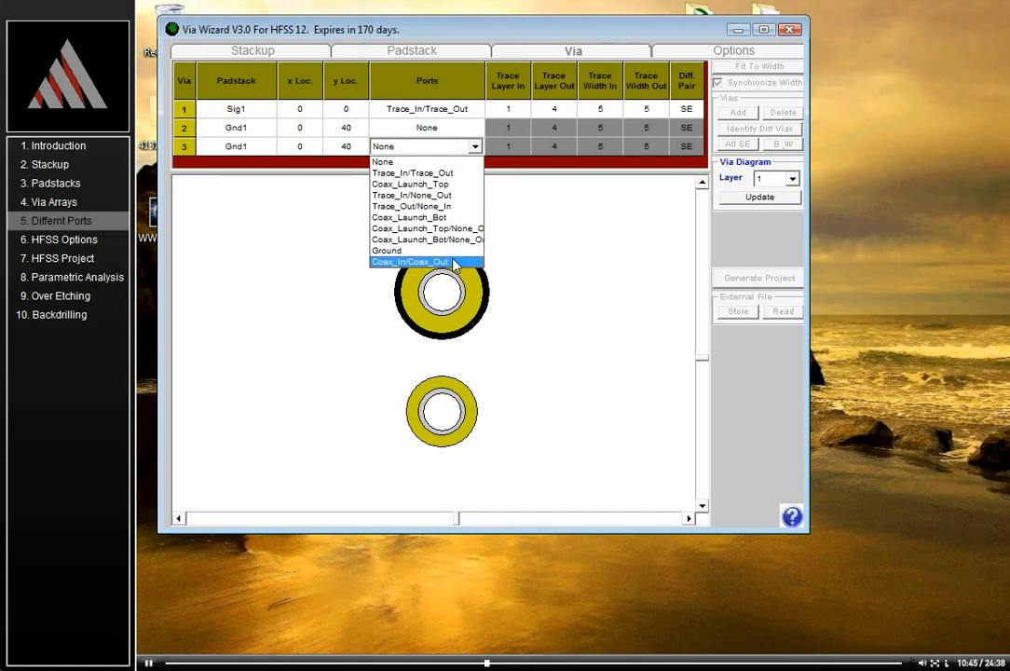
Step: Assign the Sig1 padstack to via 3, place it at y location -40 and update the via diagram
left_click(768, 227)
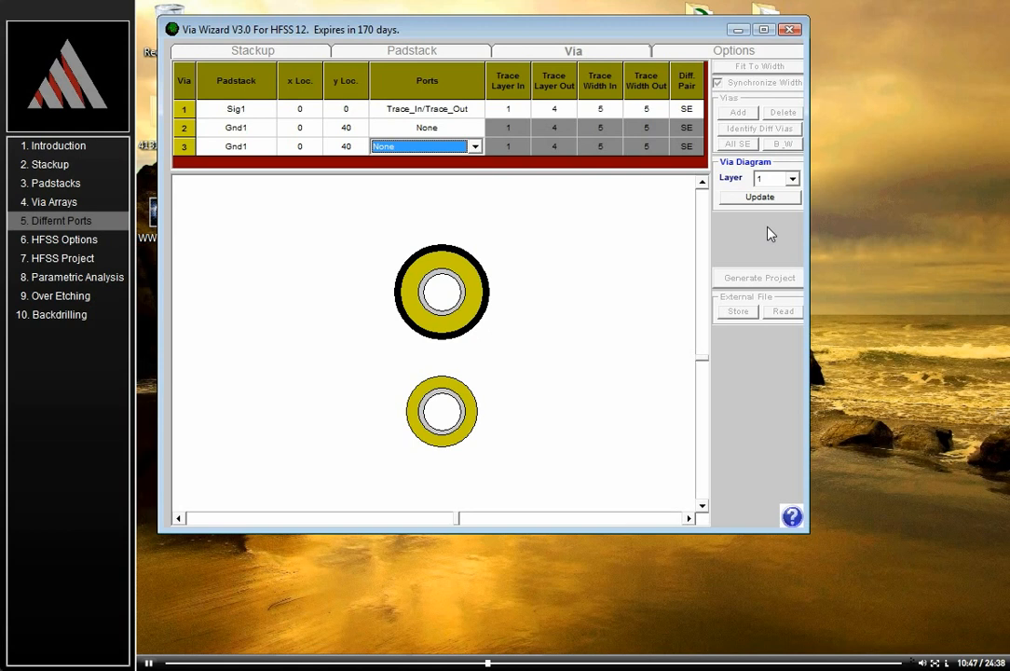
left_click(262, 147)
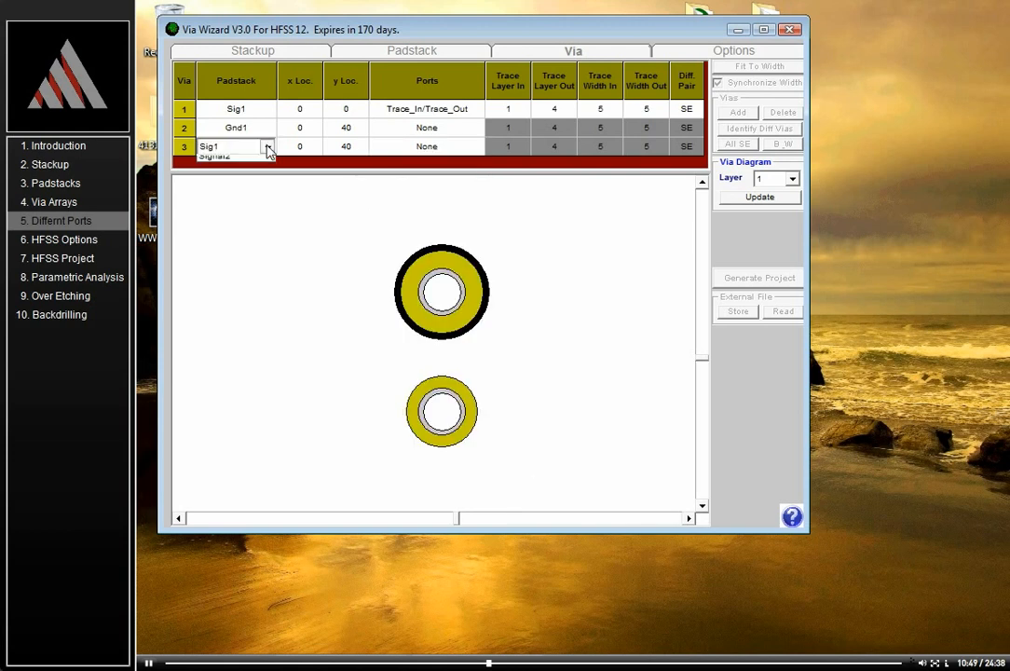
left_click(258, 163)
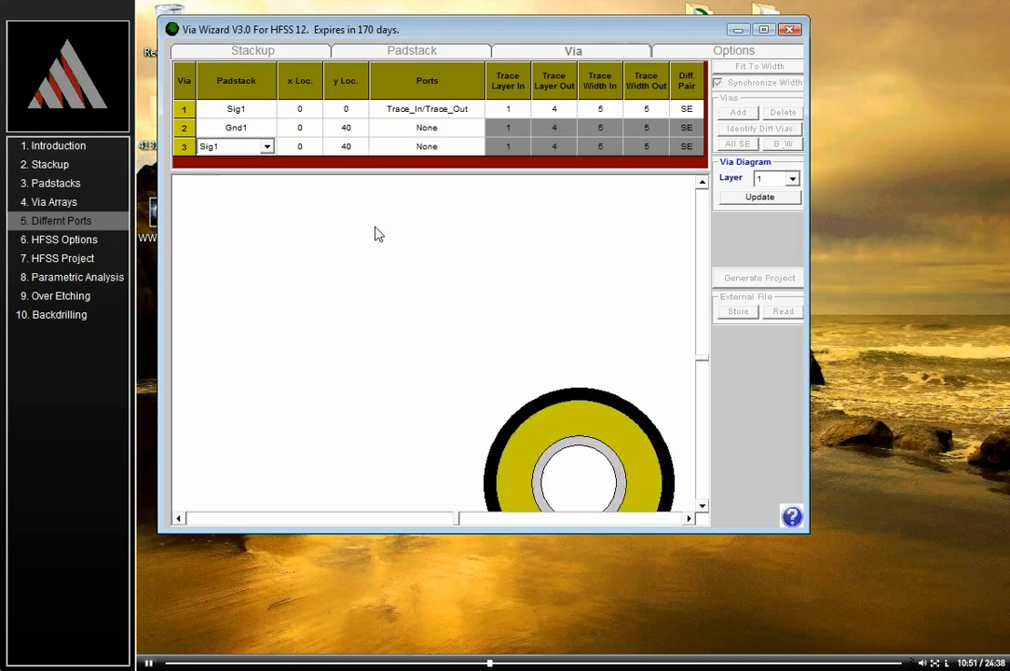
left_click(347, 145)
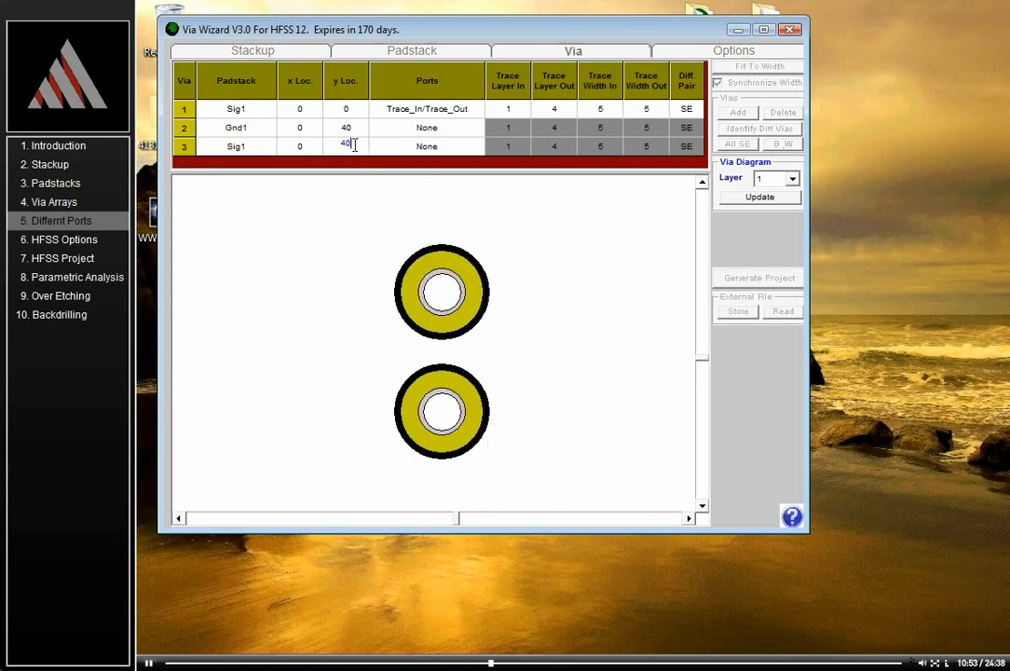
type("-40")
key("Return")
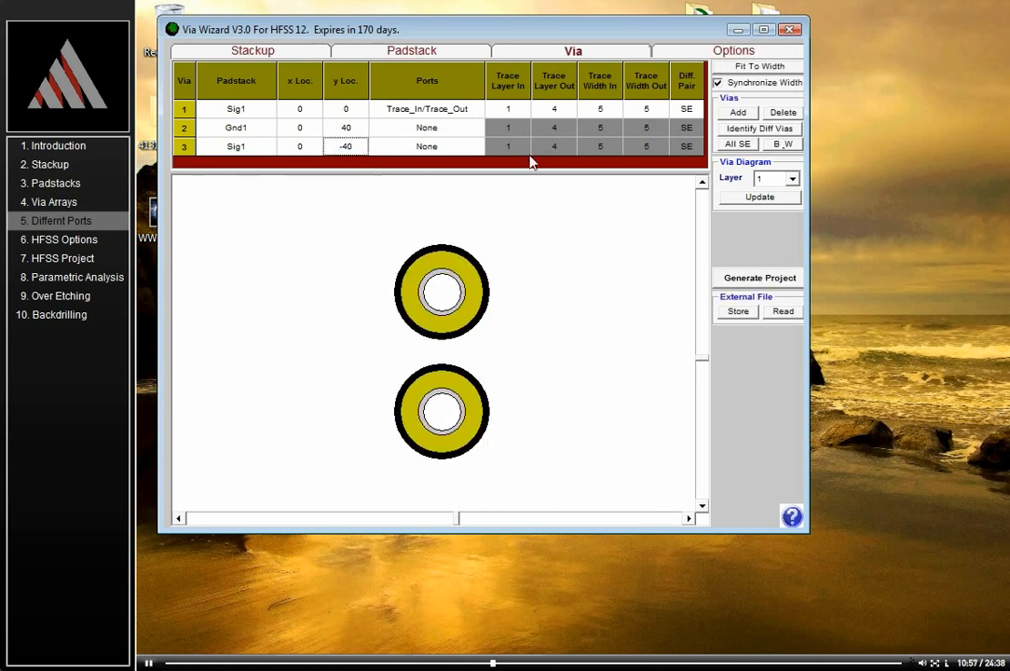
left_click(741, 197)
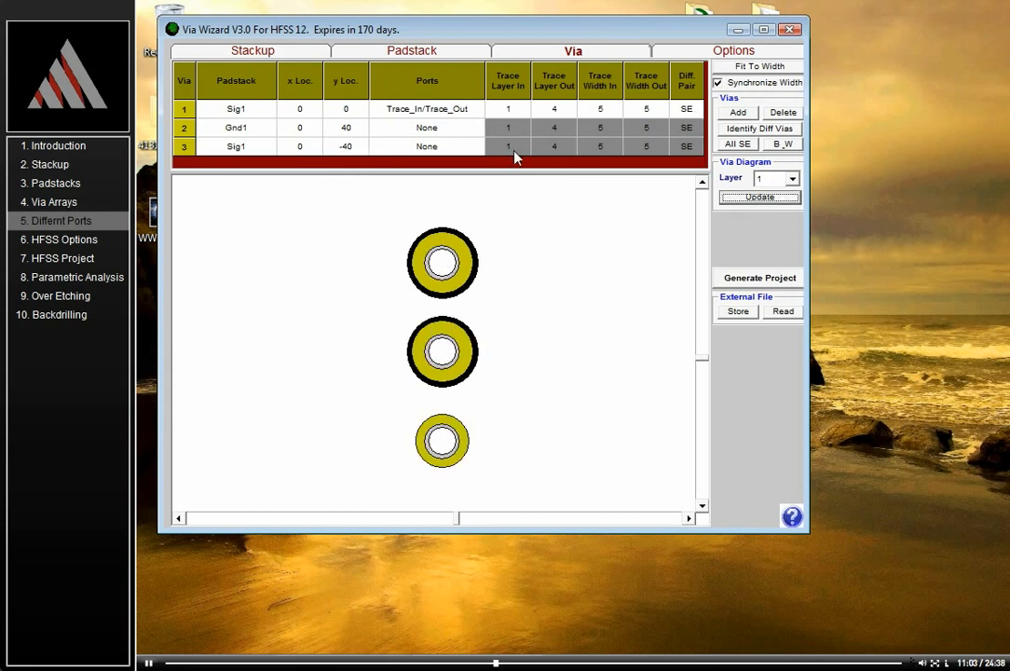
Step: Set the ports of via 3 to Trace_In/Trace_Out
left_click(457, 147)
left_click(456, 148)
left_click(474, 146)
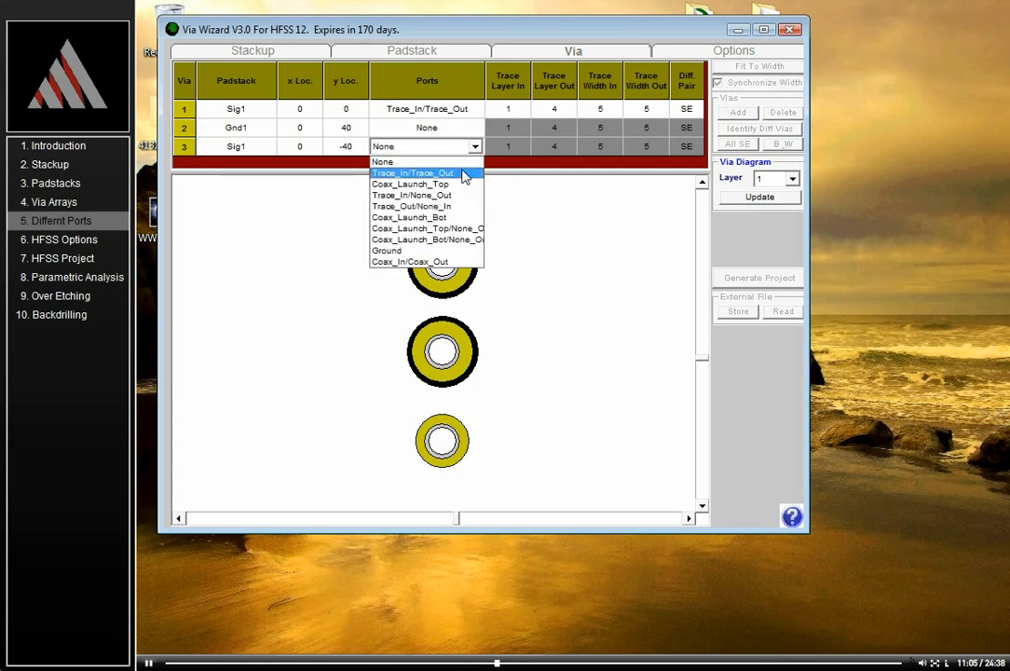
left_click(464, 173)
left_click(746, 237)
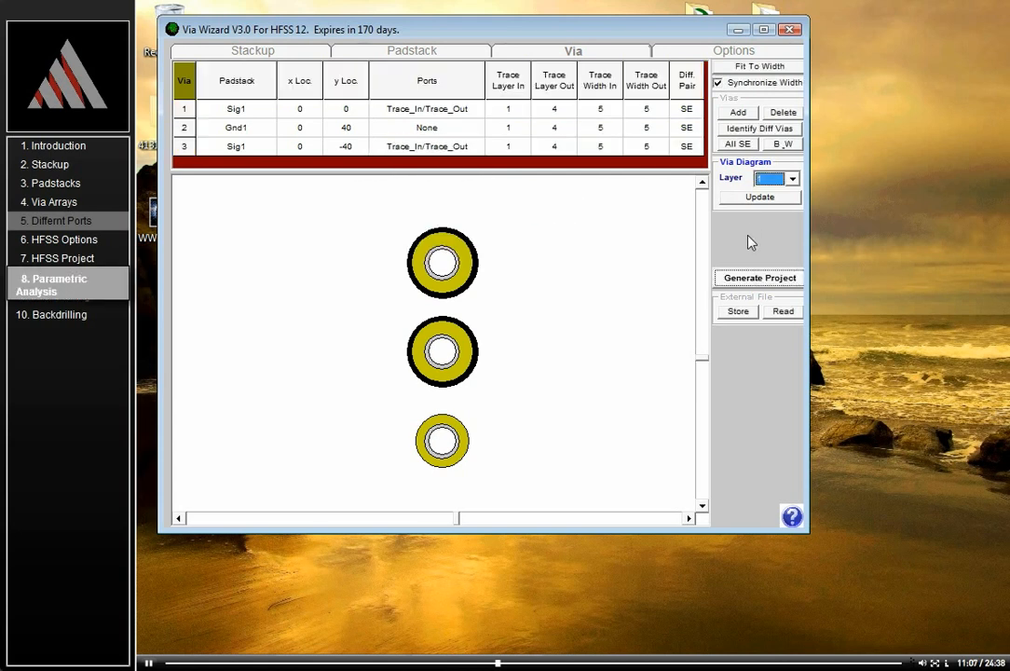
Step: Define via 1 as a differential pair with via 3
left_click(688, 110)
left_click(694, 109)
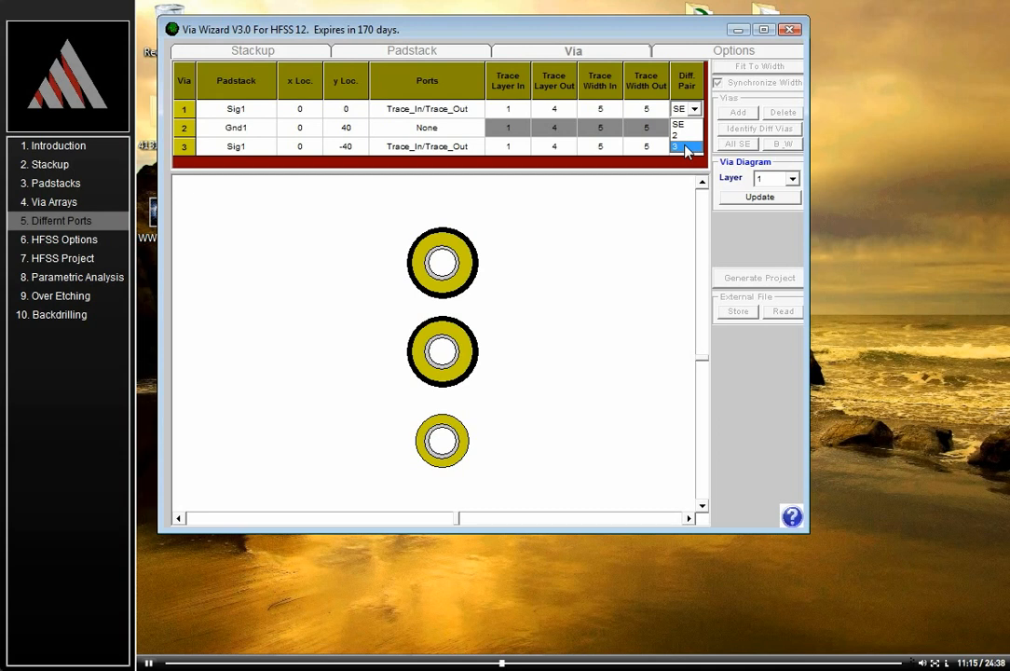
left_click(687, 146)
left_click(758, 241)
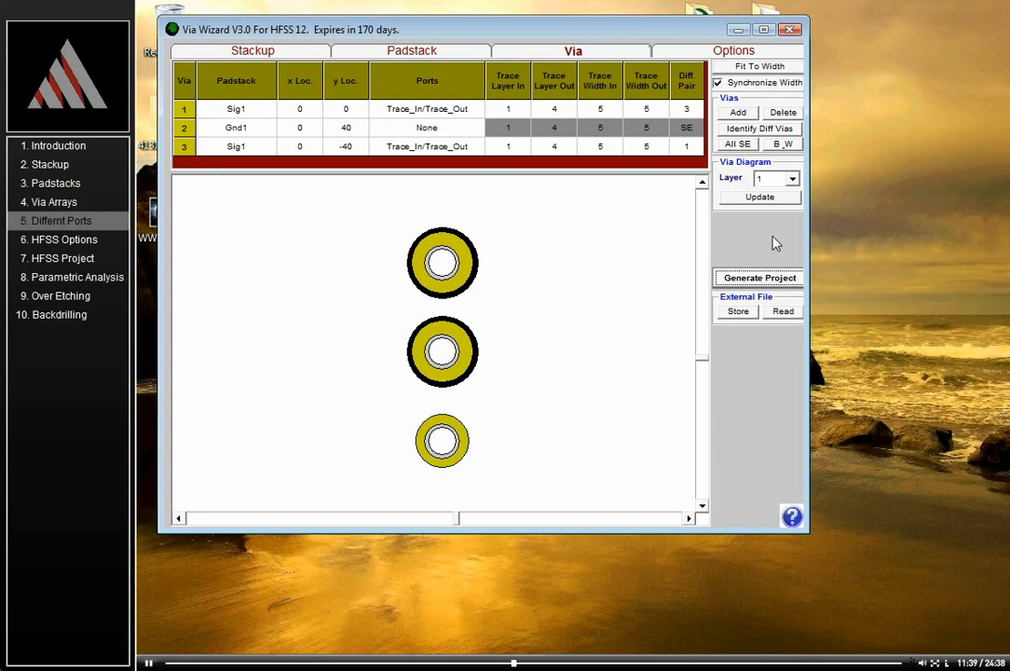
Step: Reset all vias to single-ended after identifying the differential vias, and delete via 3
left_click(759, 132)
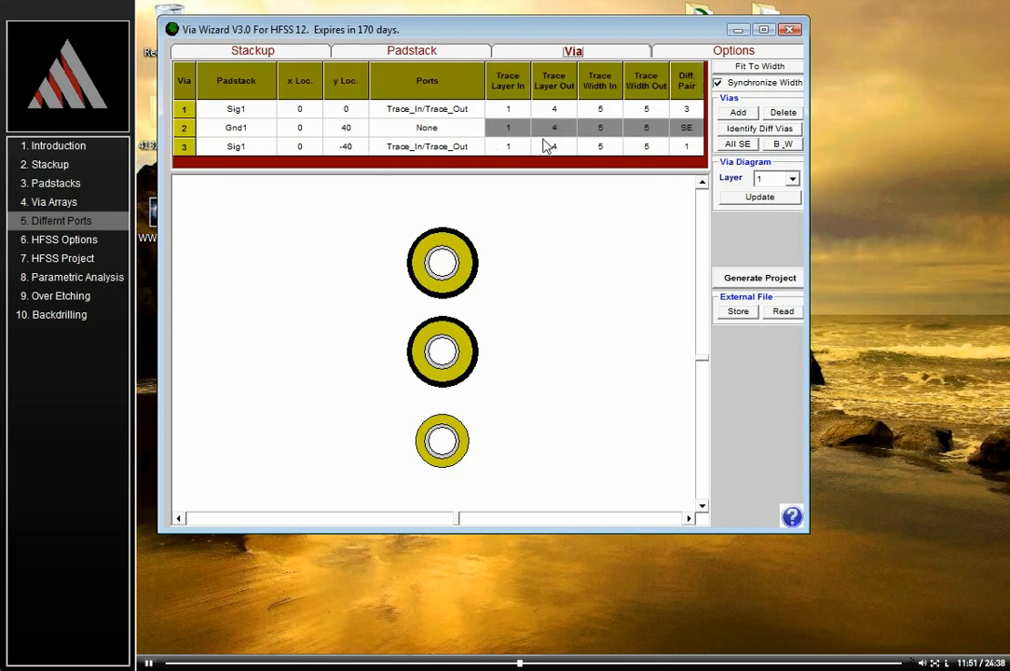
left_click(743, 145)
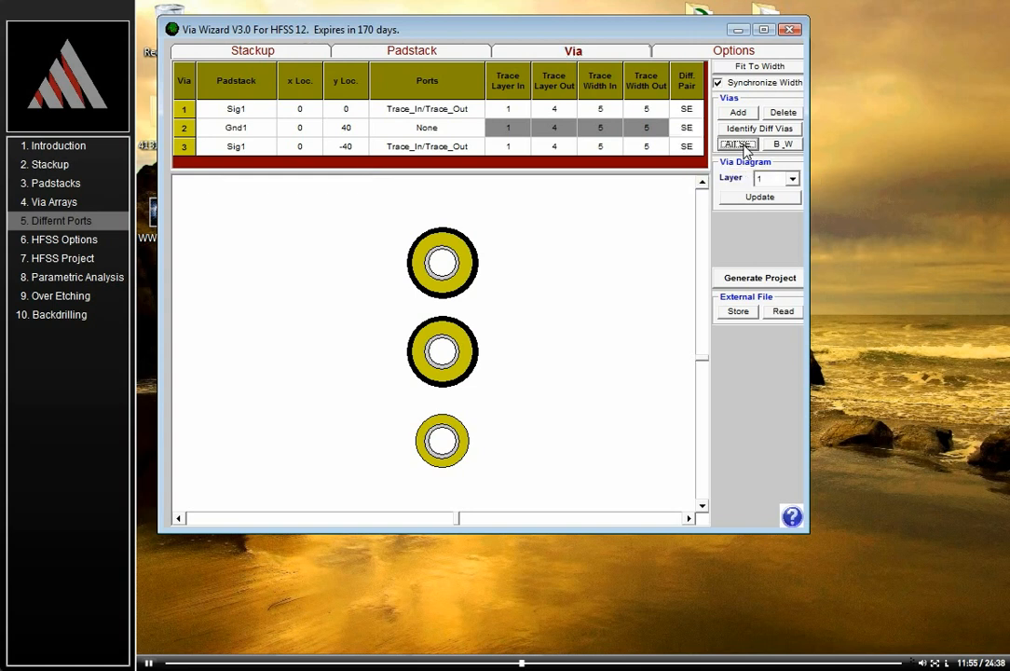
left_click(784, 114)
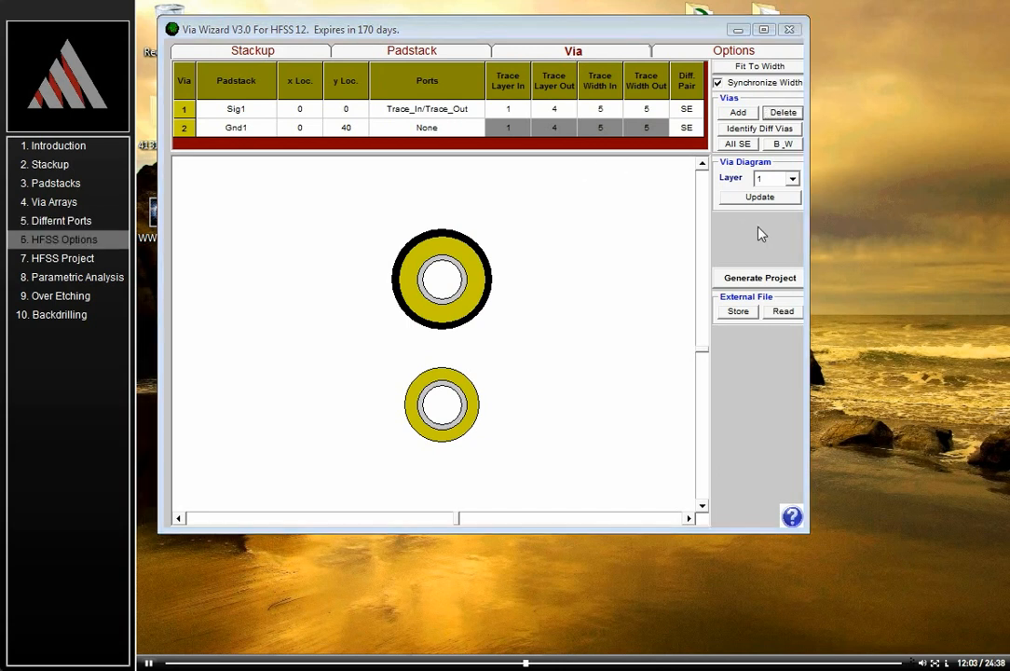
Step: Open the HFSS options and review the available model units and the Solve Project setting
left_click(738, 56)
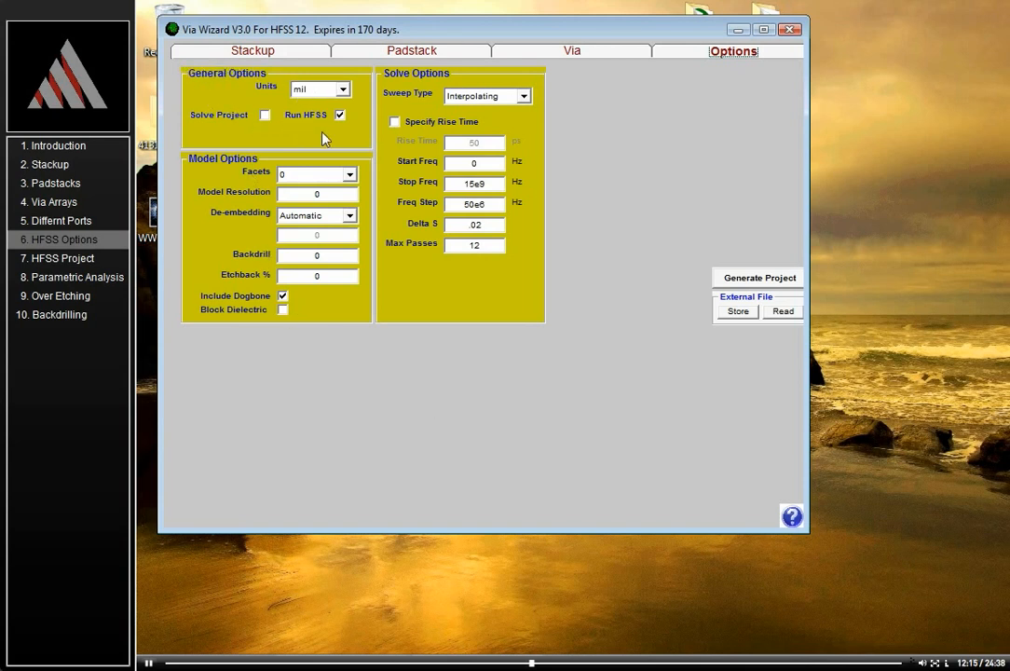
left_click(344, 92)
mouse_move(344, 127)
left_mouse_down()
mouse_move(341, 152)
mouse_move(346, 127)
left_mouse_up()
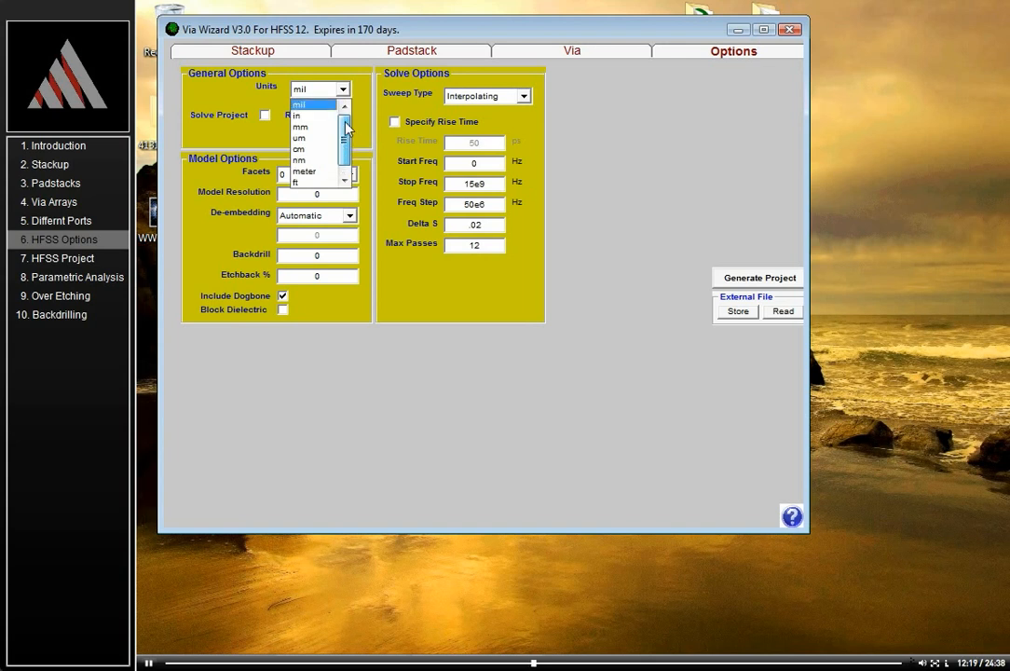
left_click(589, 114)
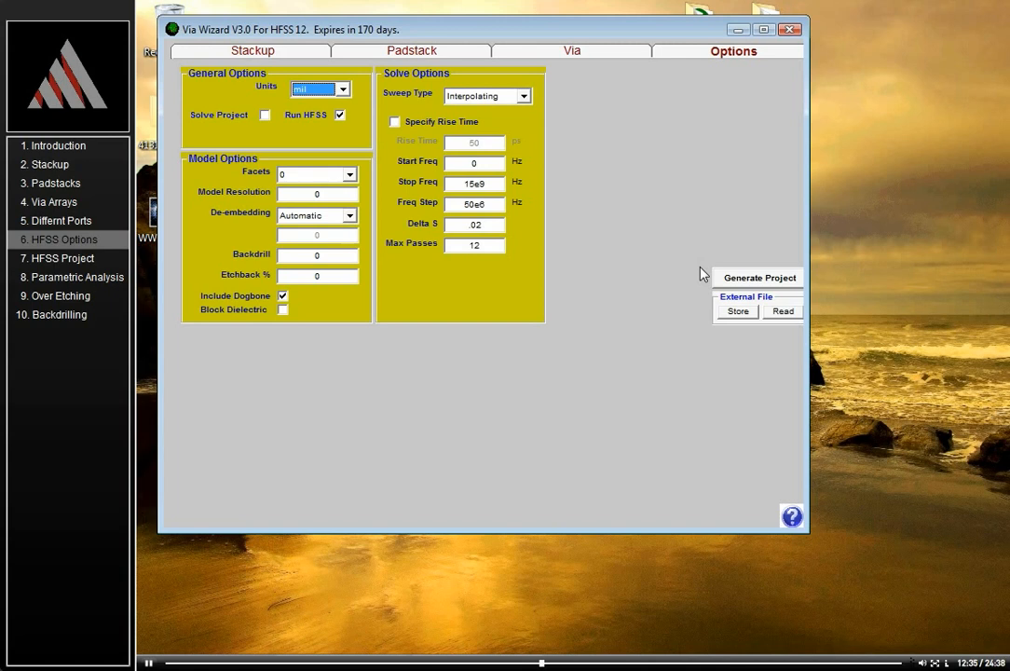
left_click(265, 115)
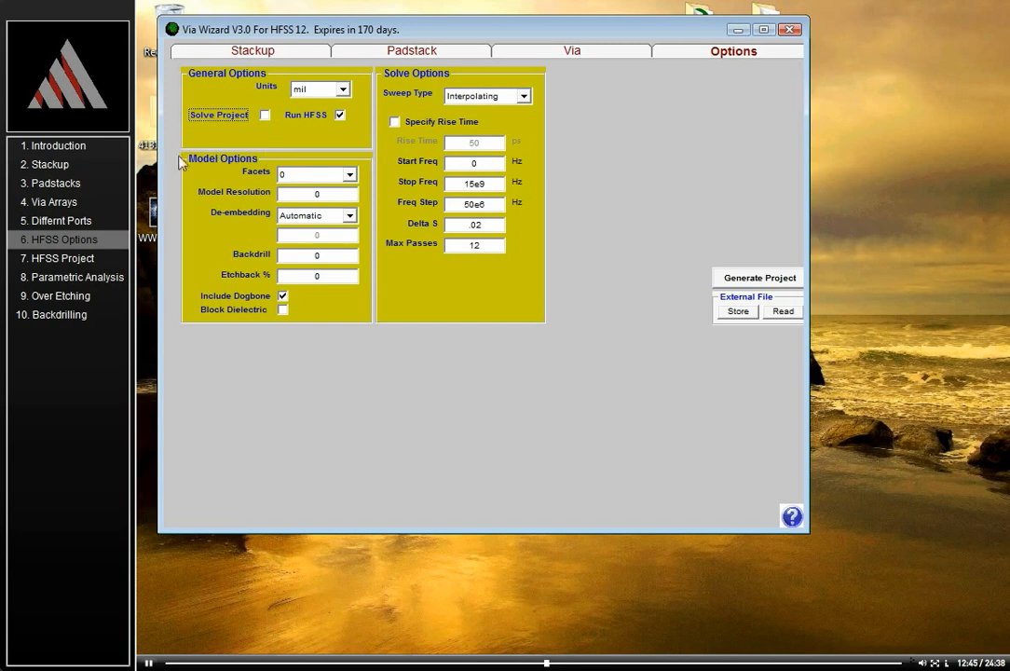
Step: Try 8 facets for the via model, and return the facets to 0
left_click(350, 176)
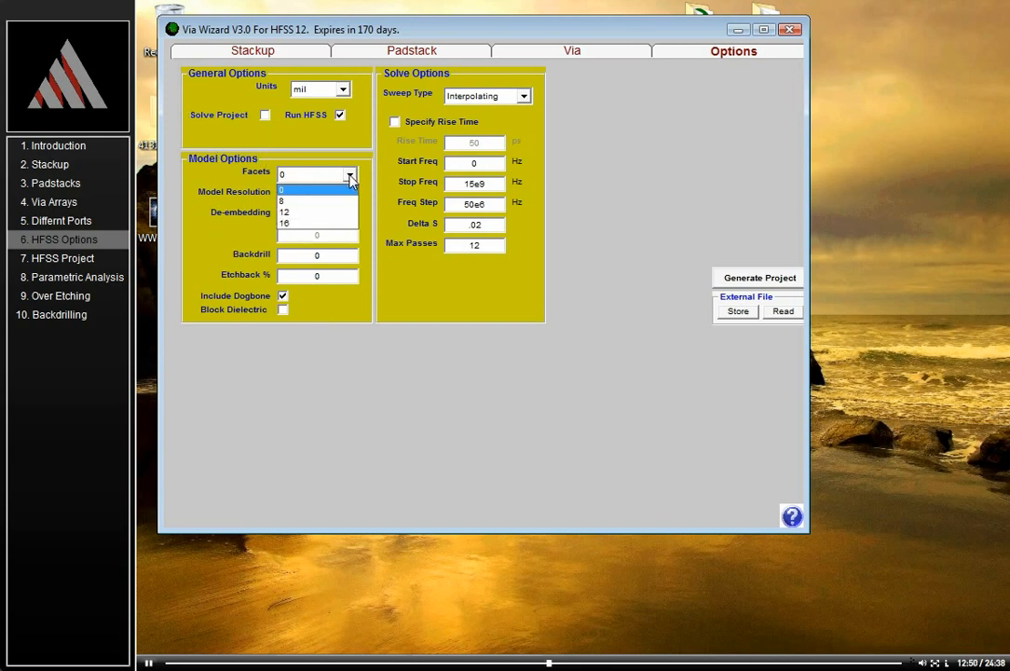
left_click(328, 191)
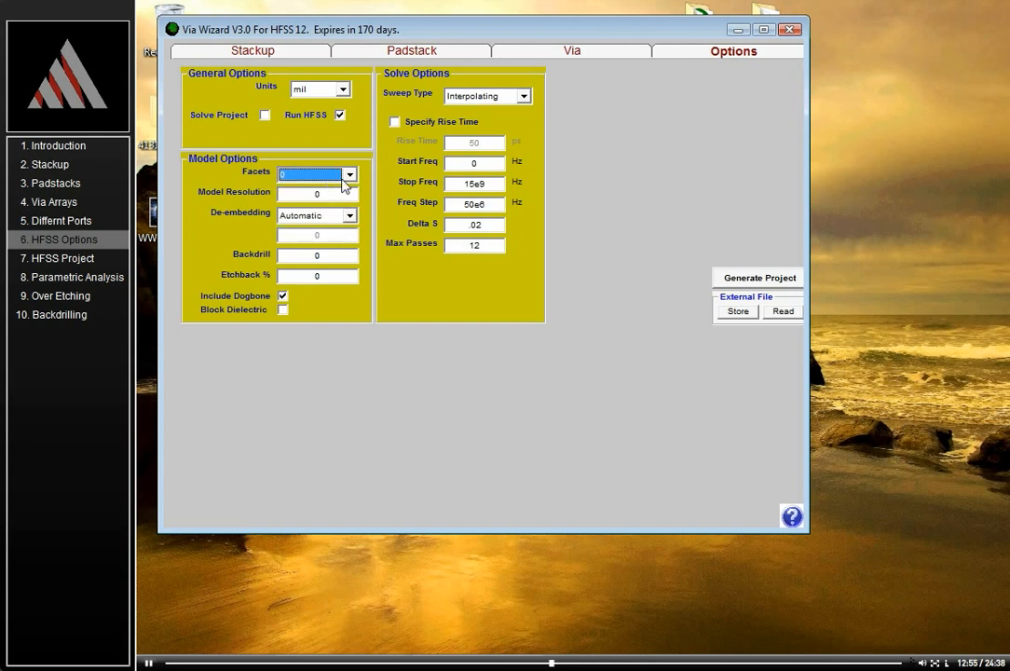
left_click(347, 176)
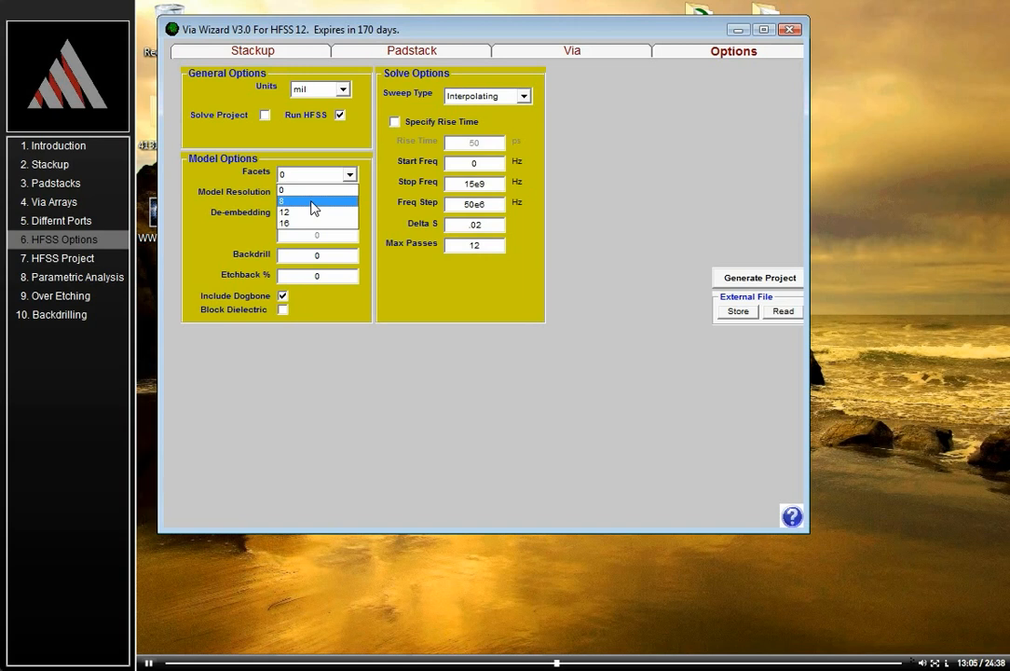
left_click(313, 202)
left_click(316, 175)
left_click(302, 190)
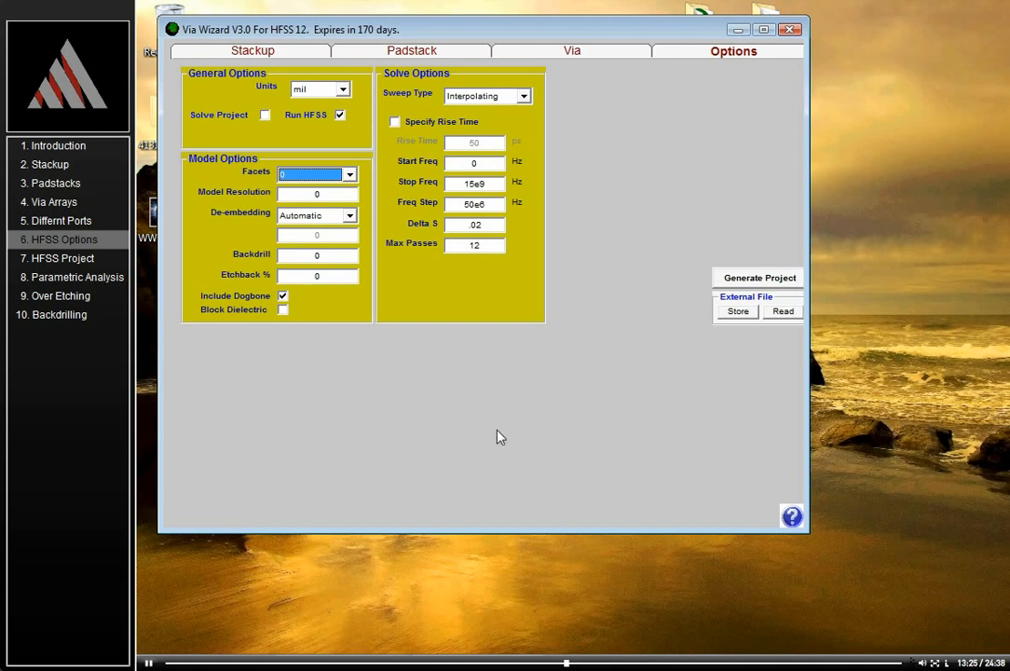
Step: Try the None and Specified de-embedding modes, and return de-embedding to Automatic
left_click(351, 219)
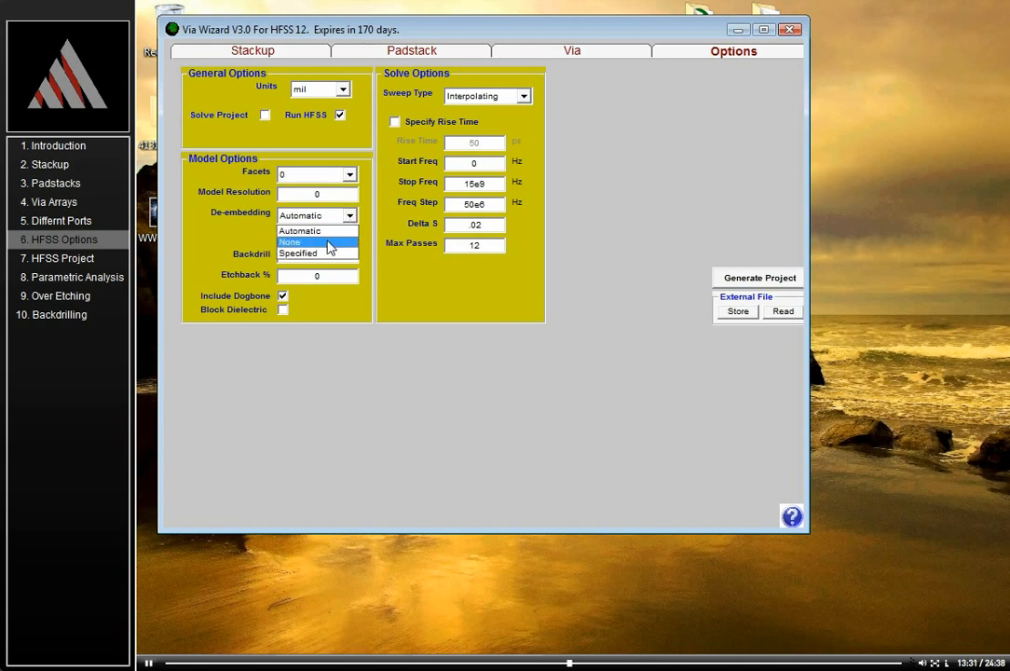
left_click(330, 244)
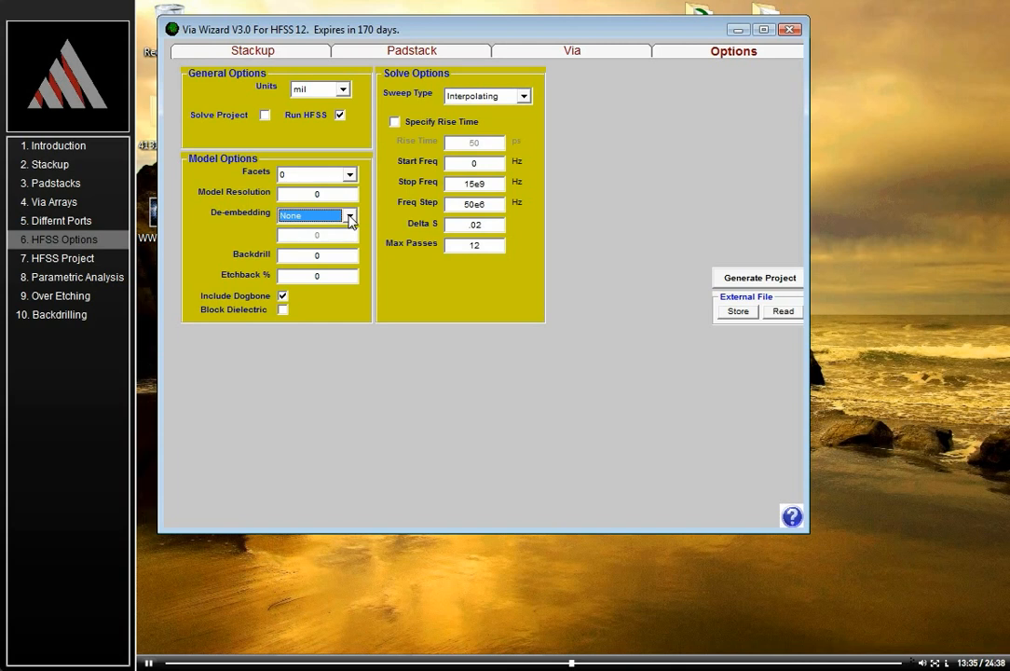
left_click(351, 218)
left_click(335, 255)
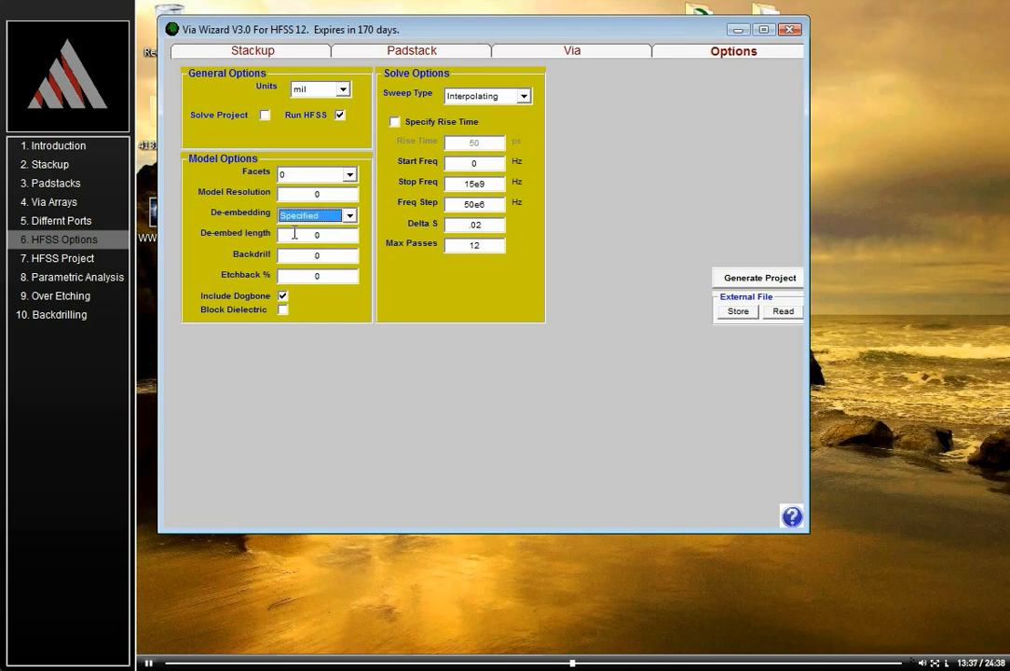
left_click(352, 218)
left_click(332, 228)
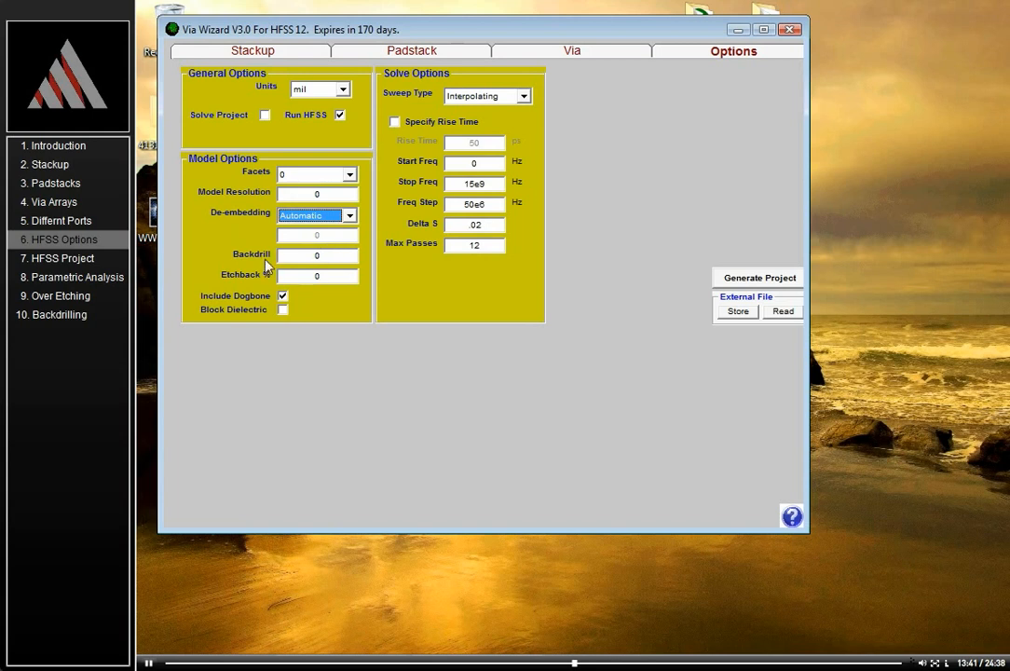
Step: Set the backdrill to 10 and the etchback percentage to 100 in the model options
double_click(316, 256)
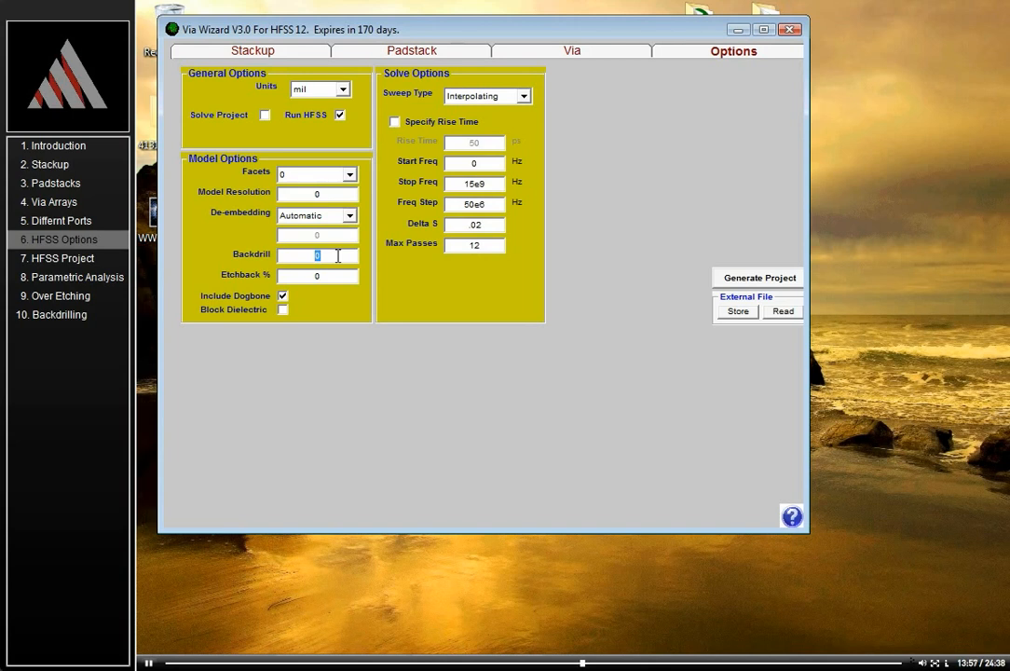
type("10")
double_click(325, 277)
type("100")
left_click(331, 255)
Step: Try the Block Dielectric option, compare it with the stackup's dielectric layers, and turn it off again
left_click(283, 297)
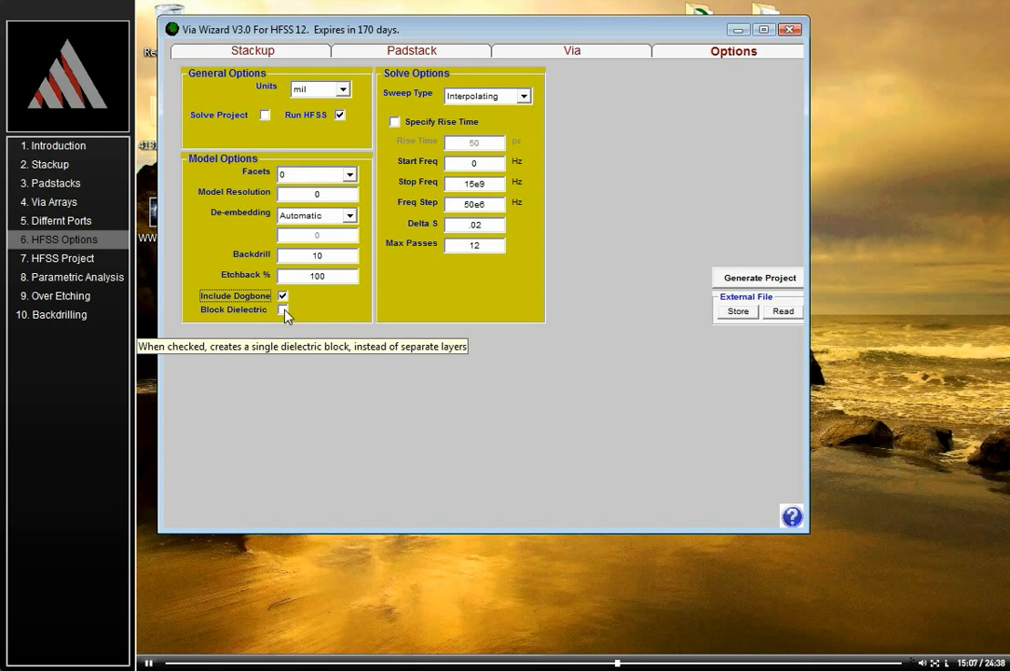
left_click(284, 310)
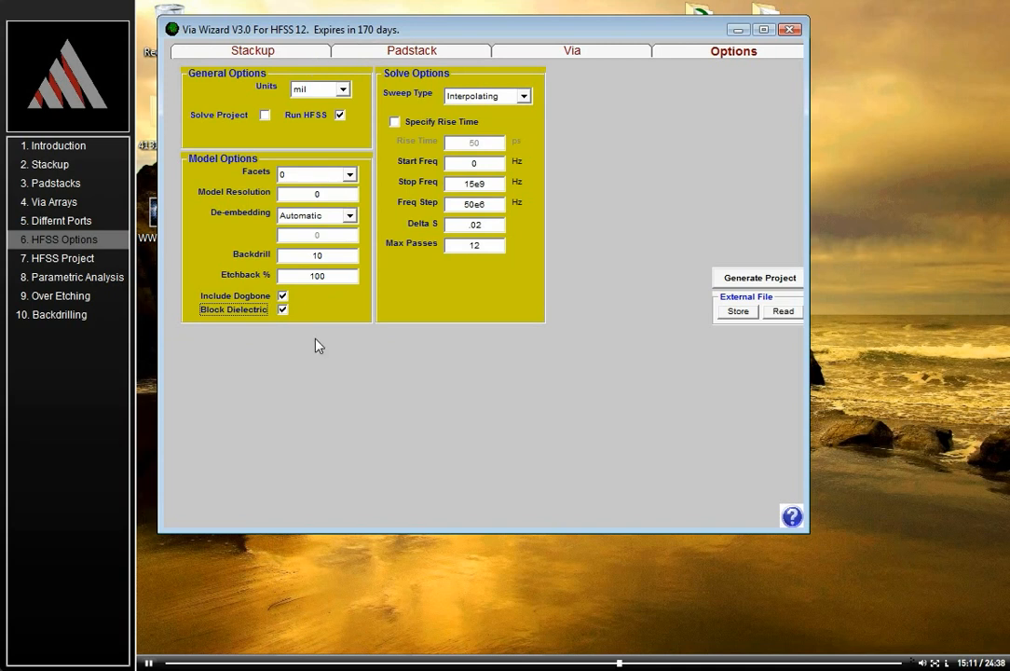
left_click(287, 53)
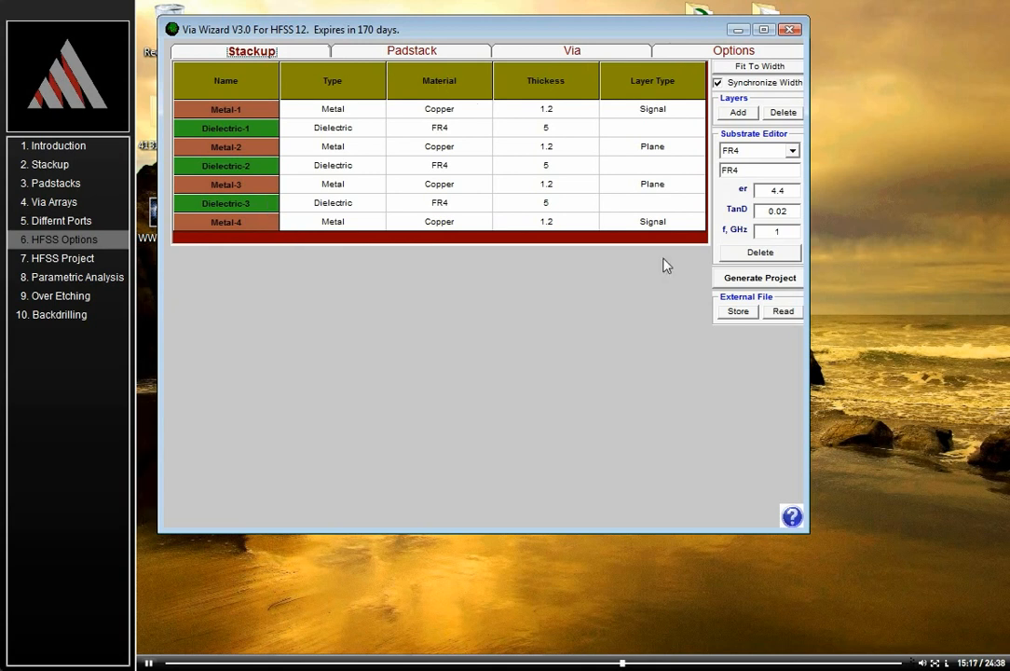
left_click(734, 51)
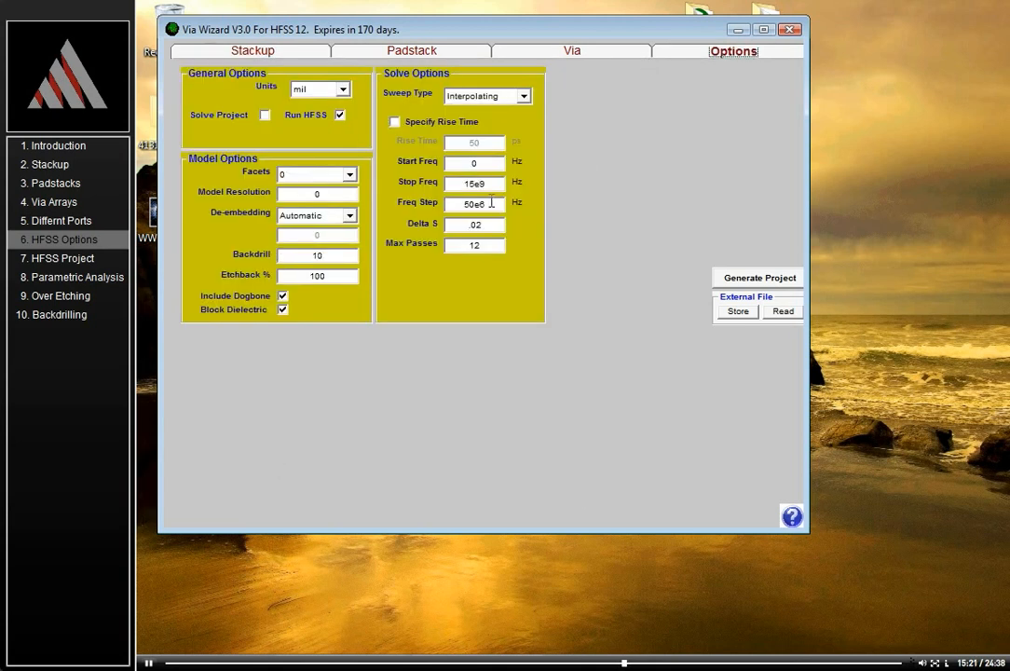
left_click(283, 311)
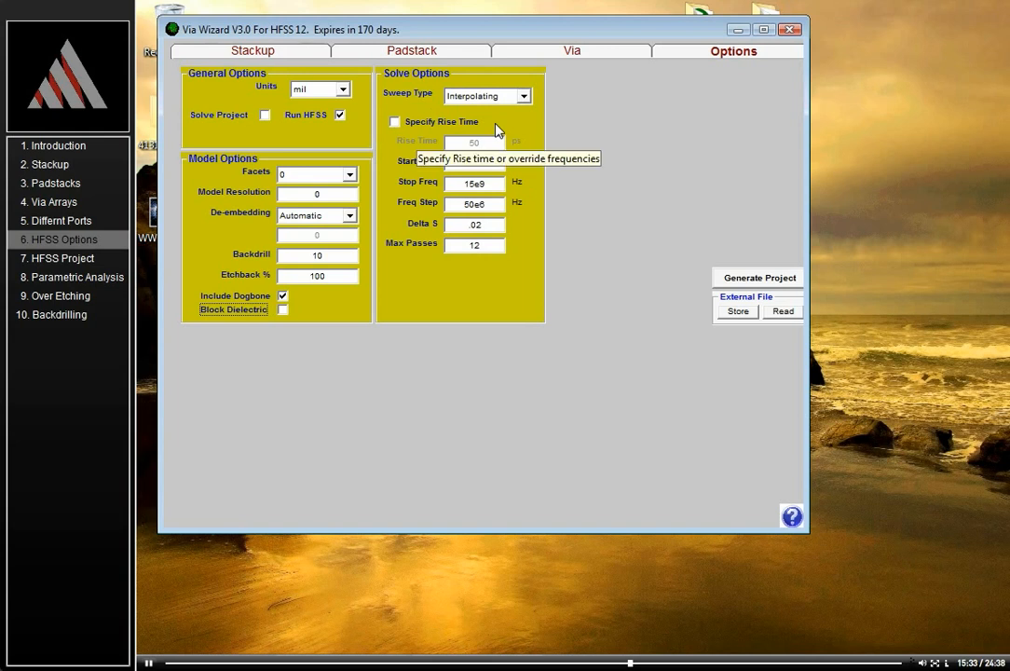
Step: Enable Specify Rise Time for the interpolating sweep and set the rise time to 35 ps
left_click(525, 96)
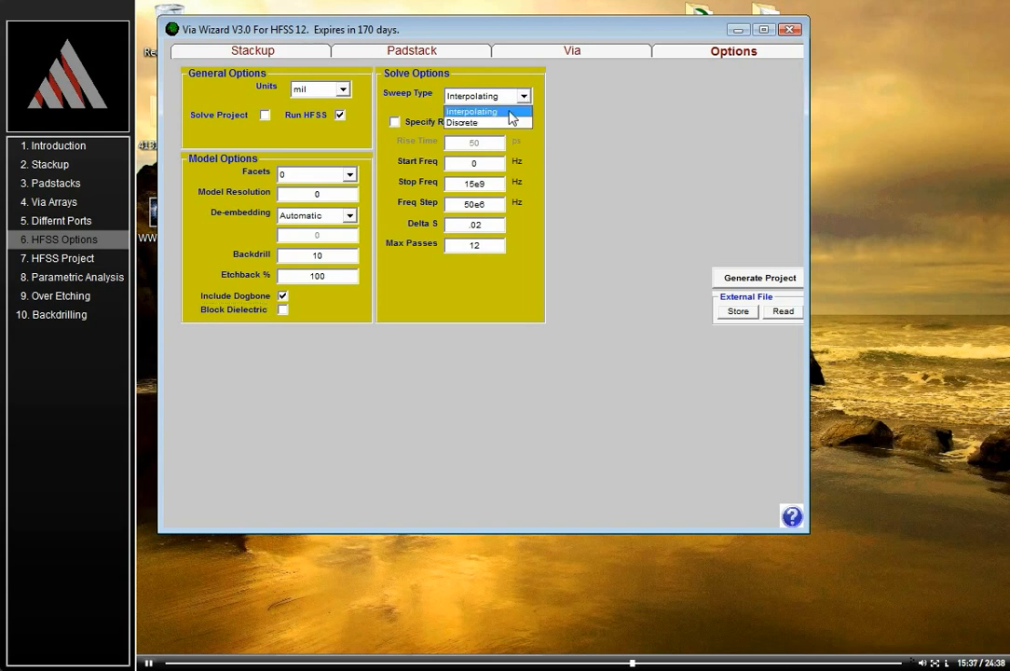
left_click(577, 113)
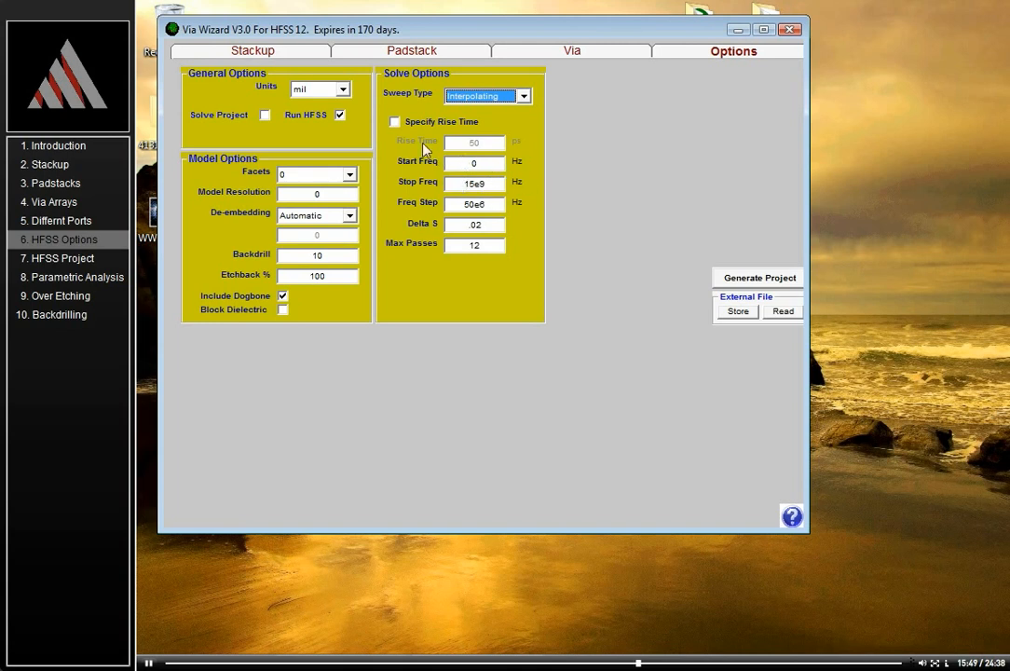
left_click(396, 122)
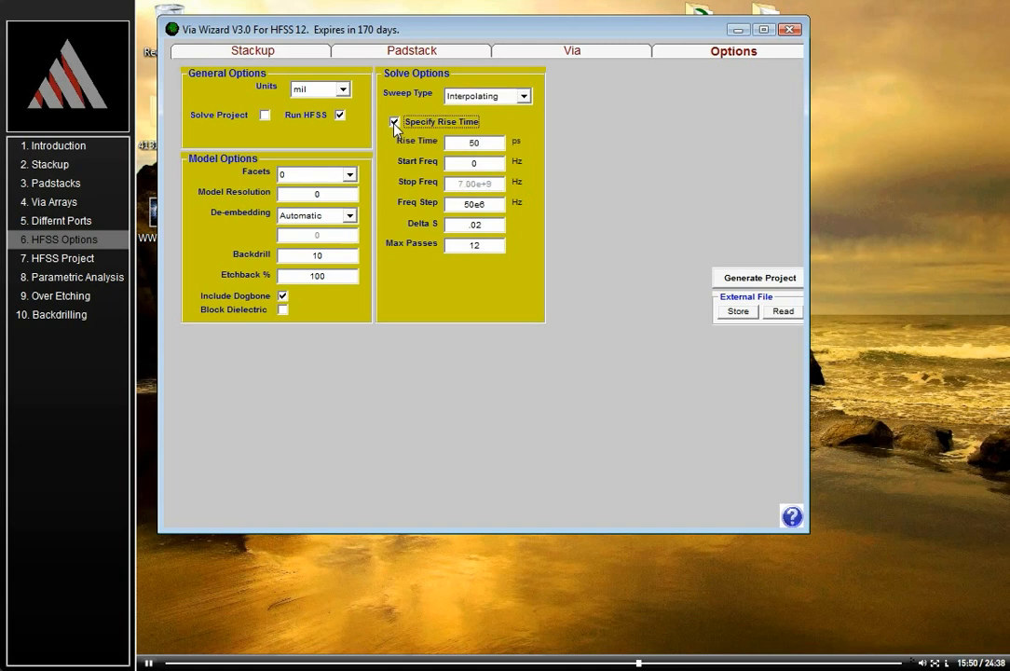
double_click(457, 142)
type("35")
left_click(490, 165)
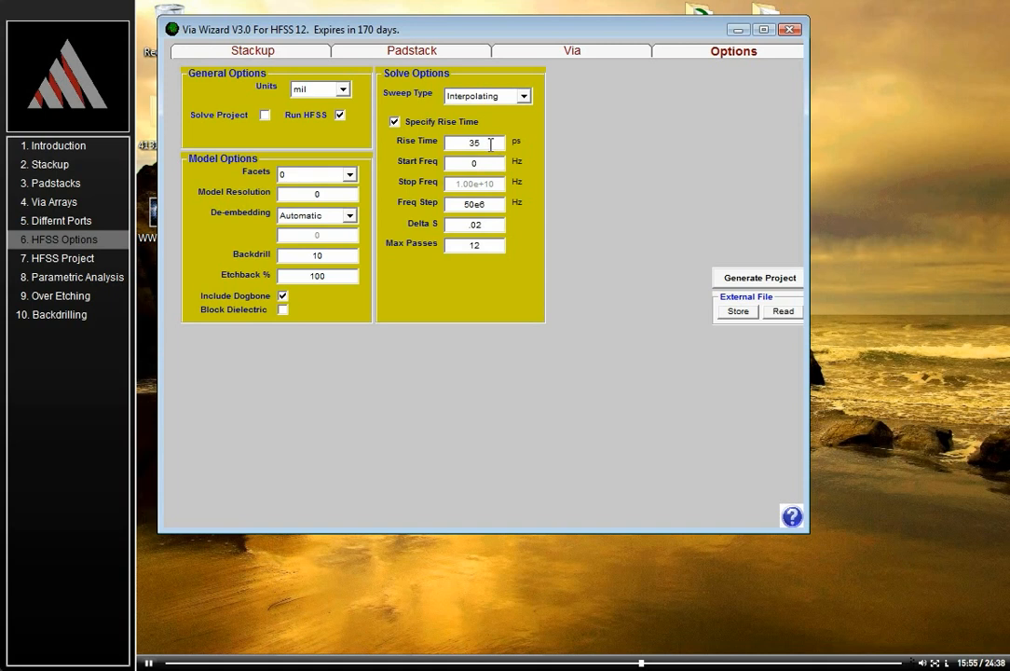
double_click(487, 205)
left_click(589, 259)
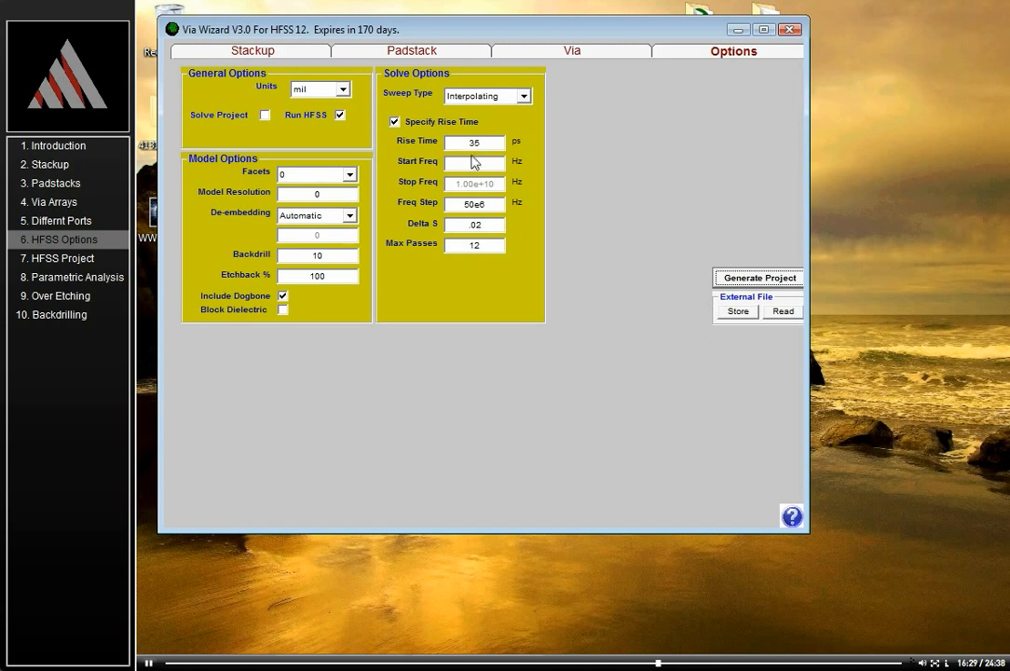
Step: Review the stackup, padstack, via and option settings, and view the dialog for storing them in an external file
left_click(223, 48)
left_click(383, 55)
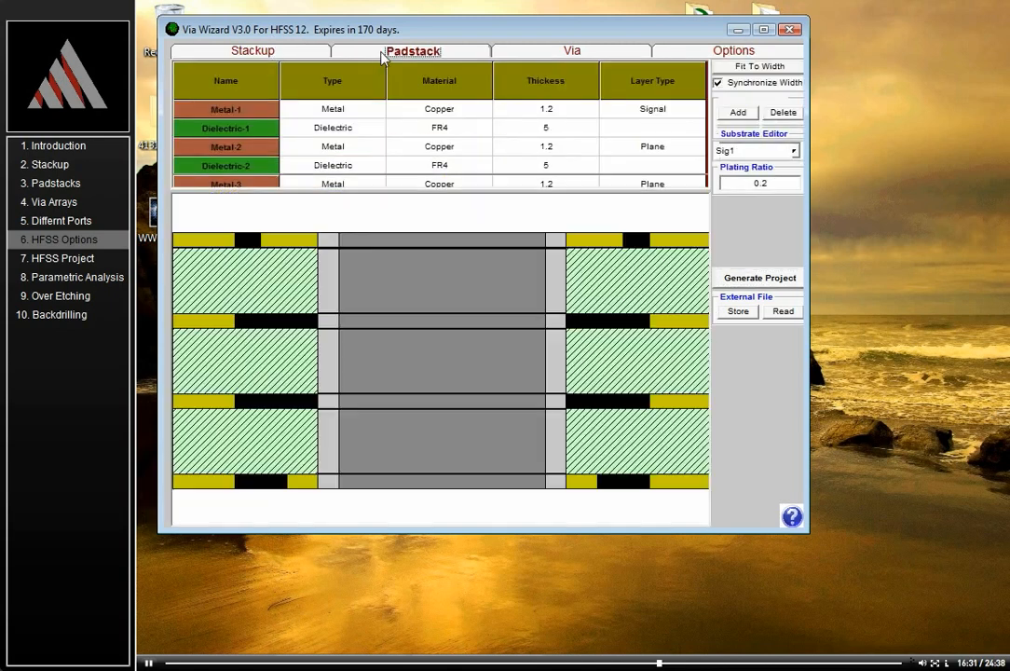
left_click(593, 54)
left_click(722, 52)
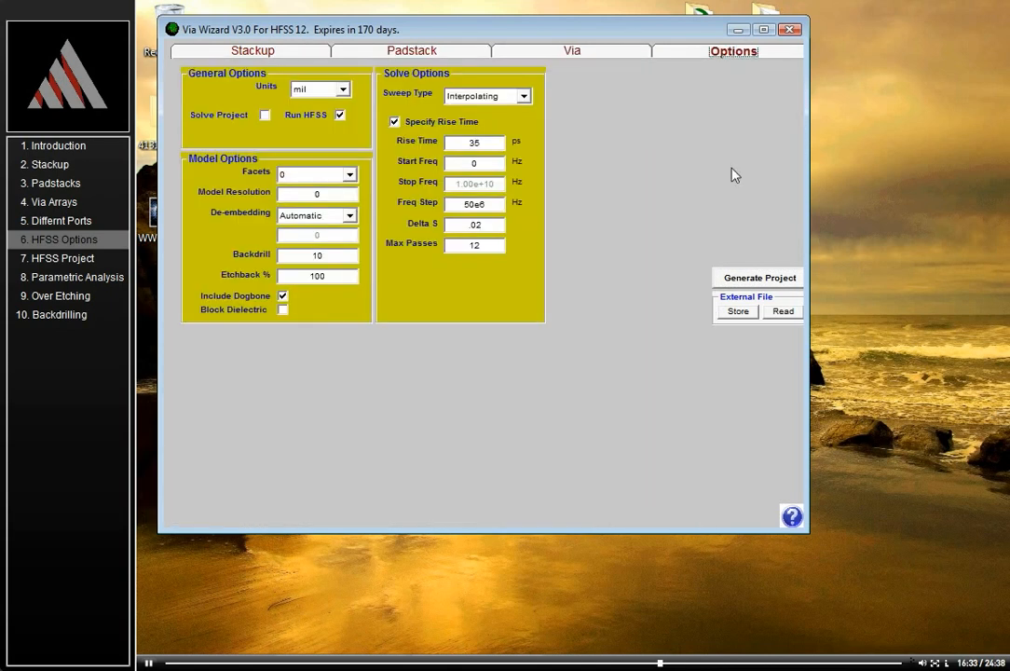
left_click(750, 315)
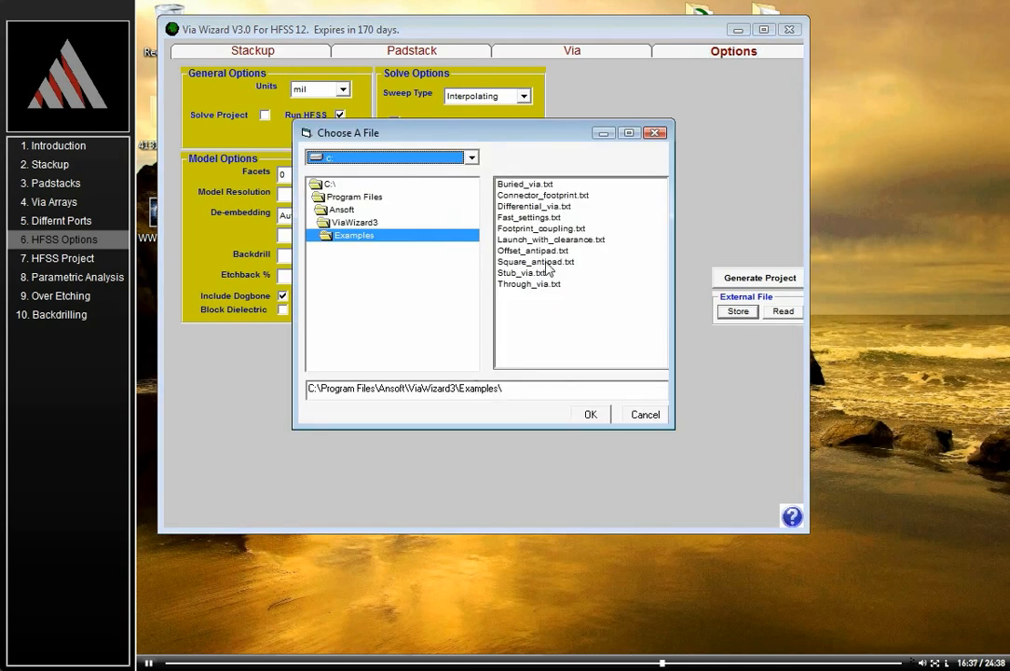
left_click(647, 416)
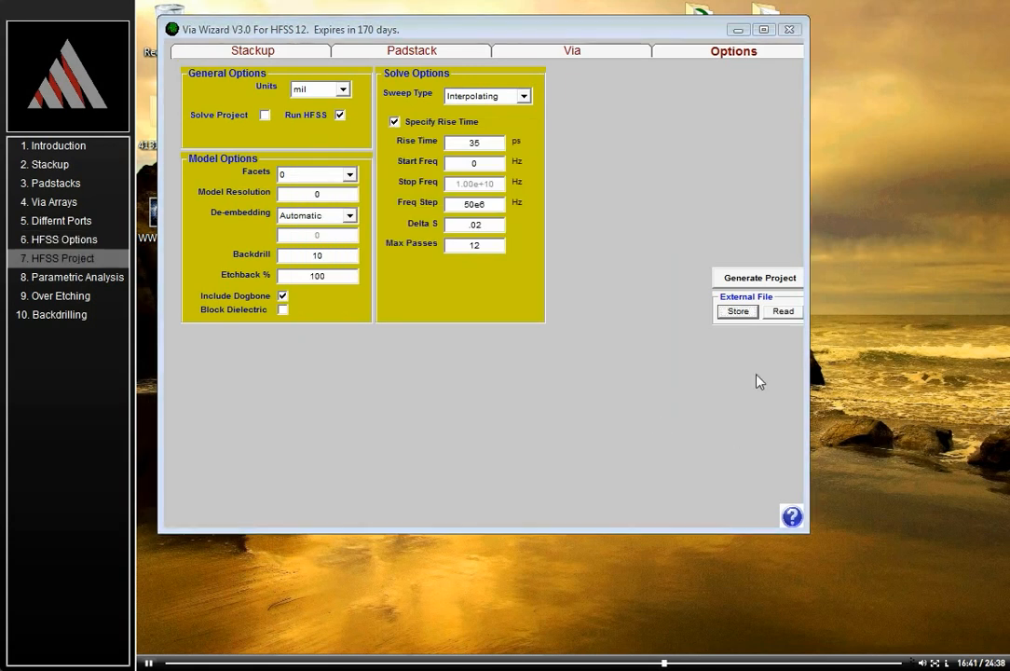
Step: Generate the HFSS project from the current via settings, and switch to HFSS with its window maximized
left_click(762, 279)
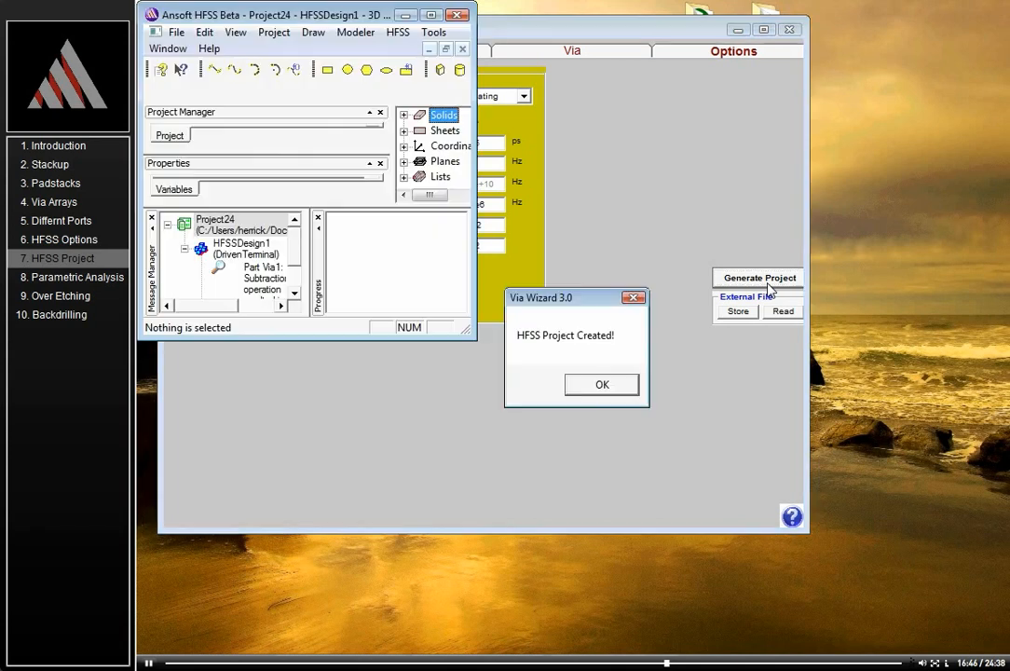
left_click(620, 387)
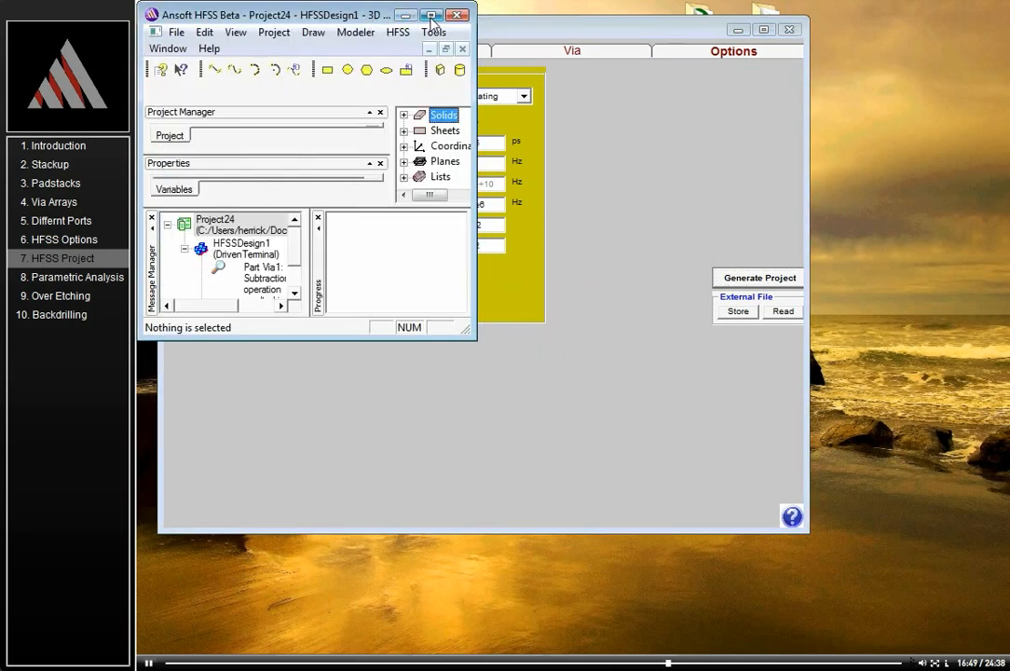
double_click(369, 15)
Step: Examine the generated 3D via model from several angles, including close-ups of the signal via's pad, barrel and trace
left_click_drag(541, 186, 657, 252)
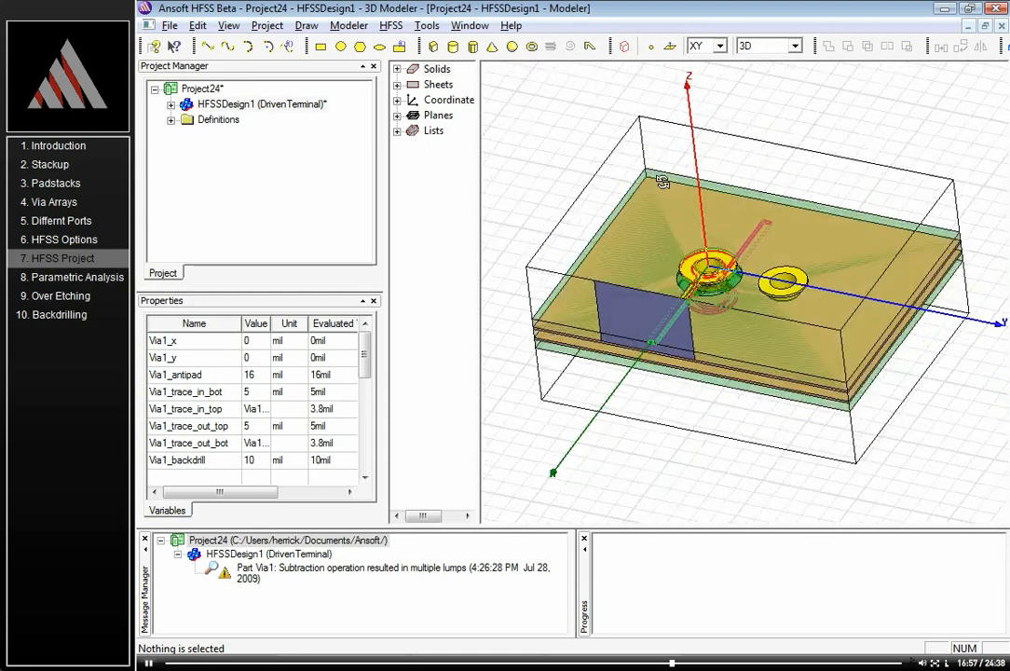
left_click_drag(783, 331, 775, 357)
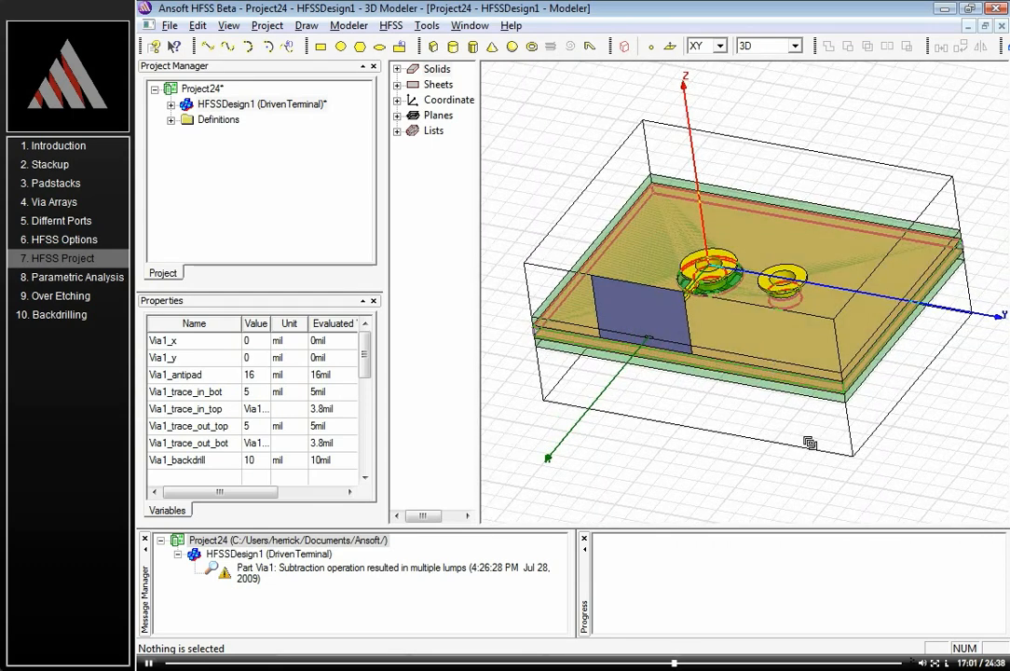
left_click_drag(812, 445, 800, 321)
left_click_drag(787, 308, 650, 263)
left_click_drag(757, 402, 598, 331)
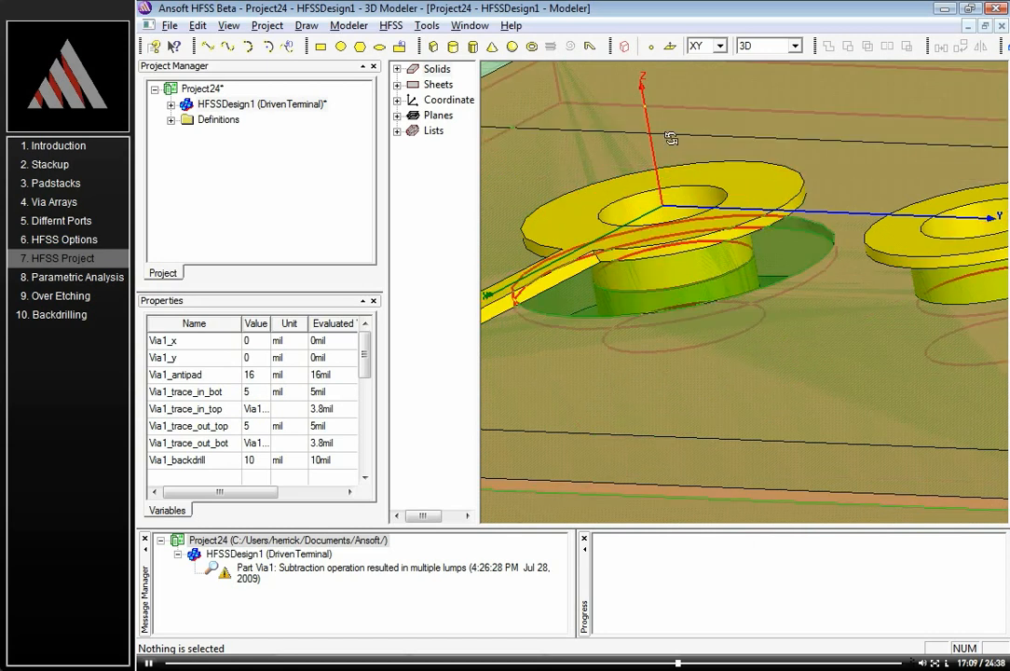
left_click_drag(681, 283, 681, 332)
left_click_drag(637, 203, 665, 285)
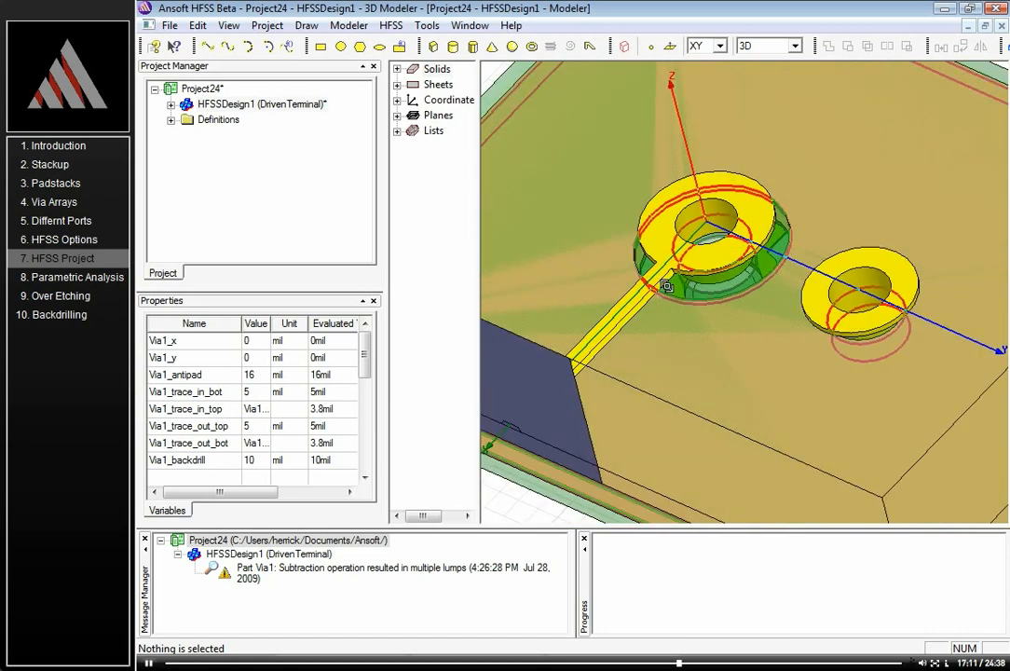
key("ctrl+d")
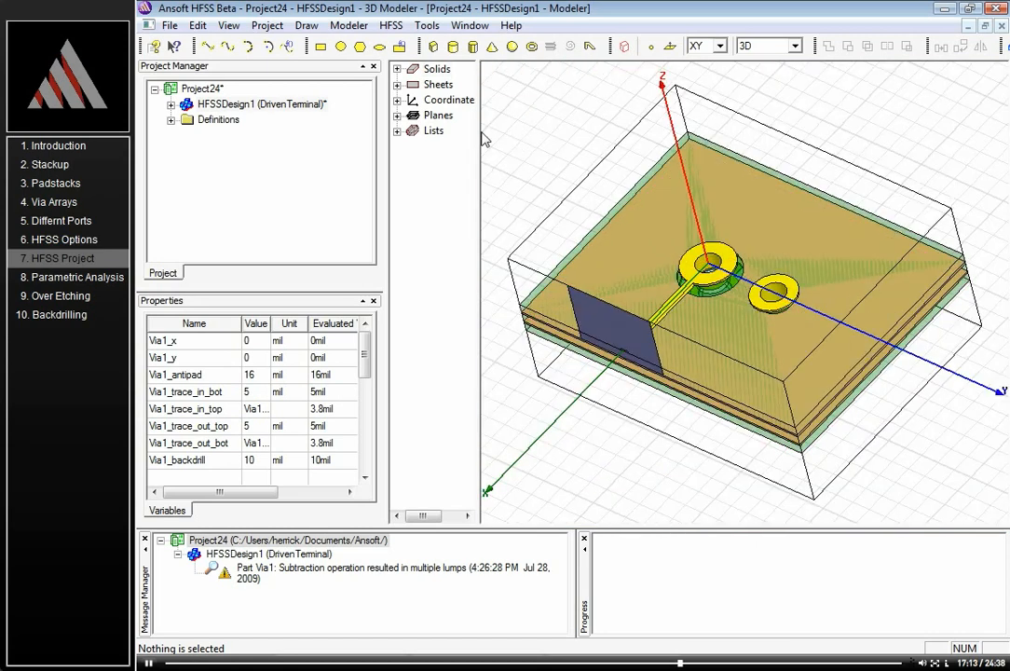
Step: Widen the model tree and list the generated solids under air, copper and the WizardDie4.4 dielectric
left_click_drag(480, 131, 503, 131)
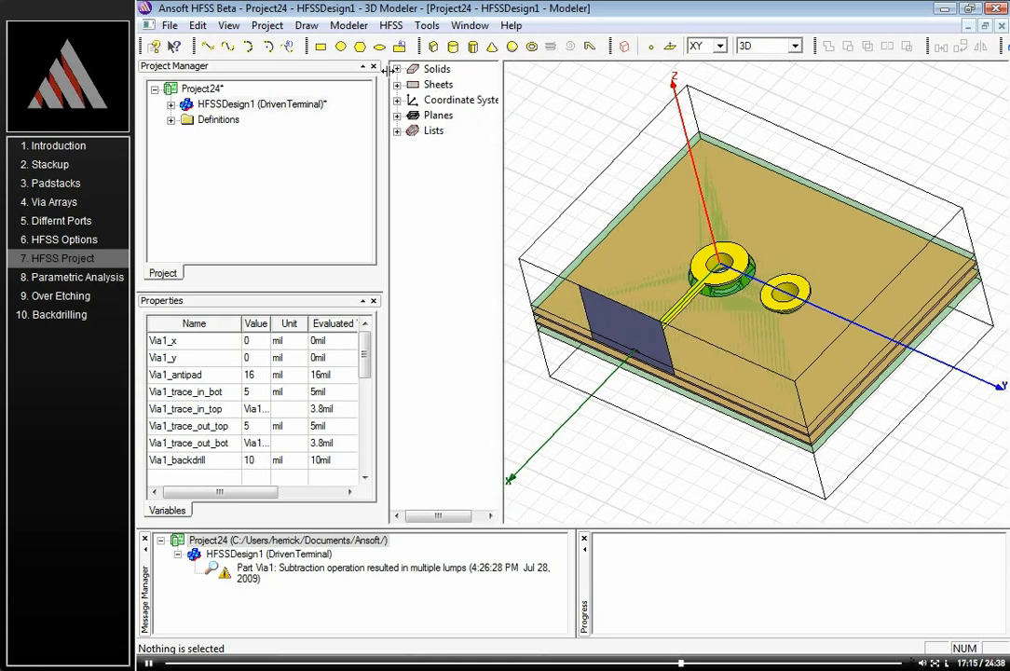
left_click(397, 70)
left_click(414, 85)
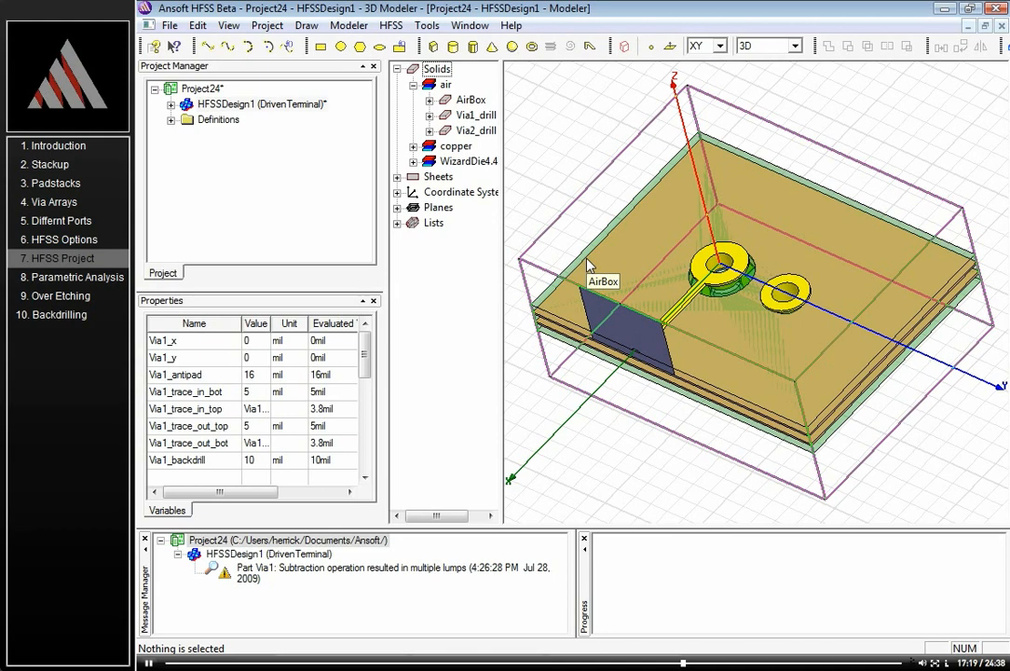
left_click(414, 148)
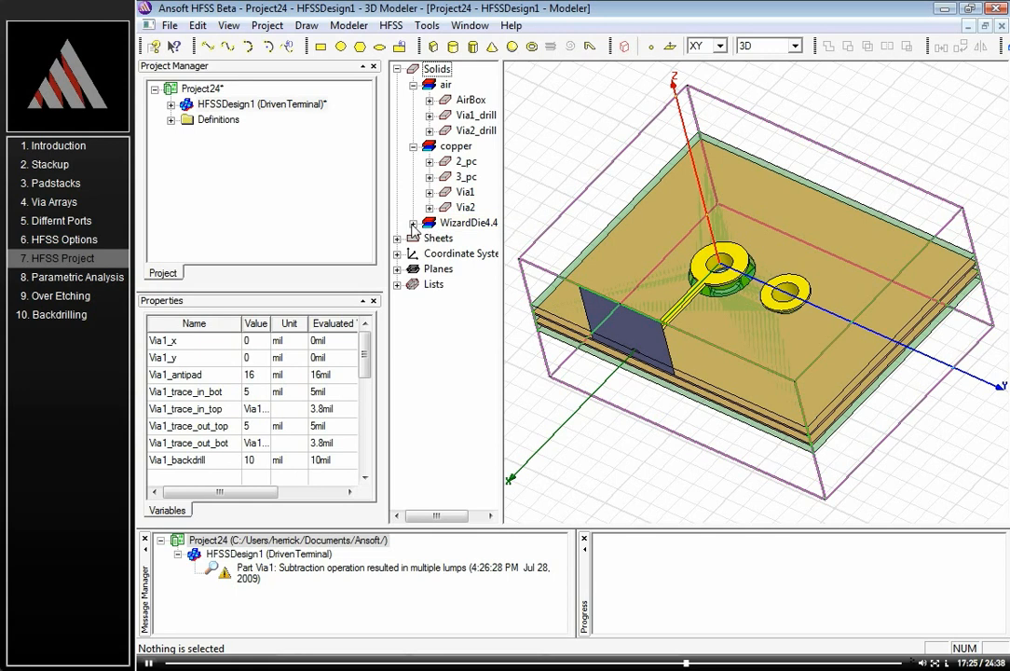
left_click(414, 223)
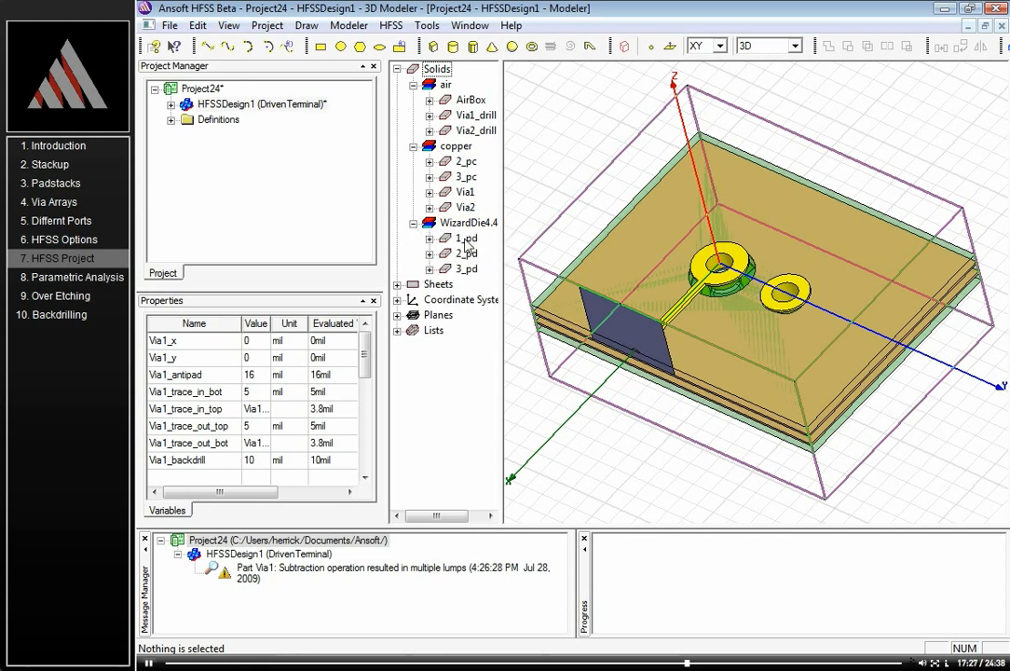
Step: Highlight the dielectric layers 1_pd, 2_pd and 3_pd in turn, and view the layered stackup from a low side angle
left_click(450, 239)
left_click(464, 253)
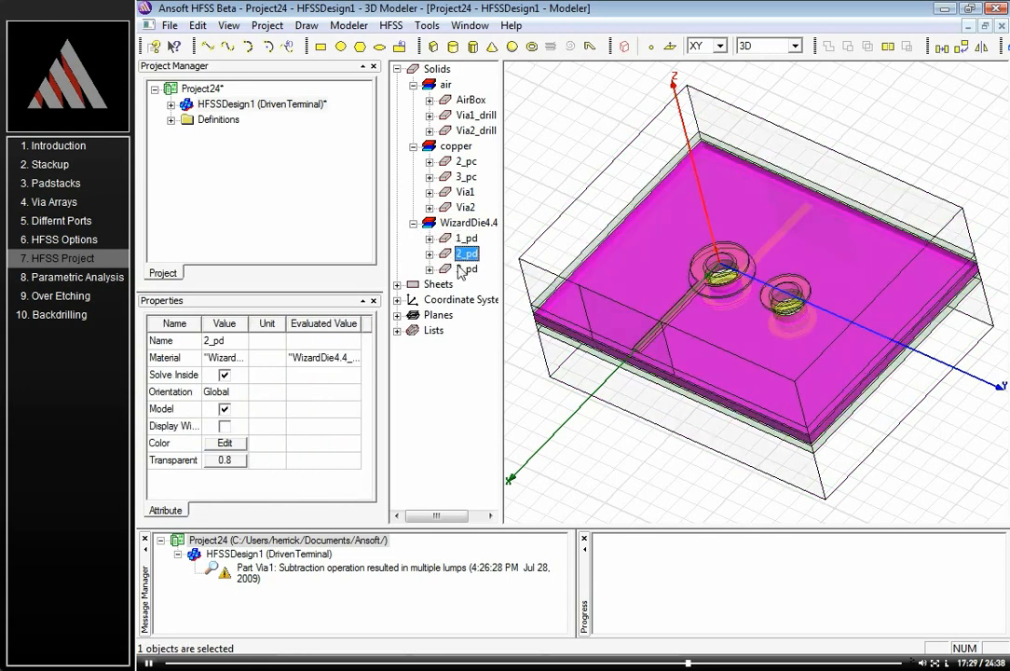
left_click(464, 269)
left_click(569, 197)
left_click_drag(569, 322, 596, 243)
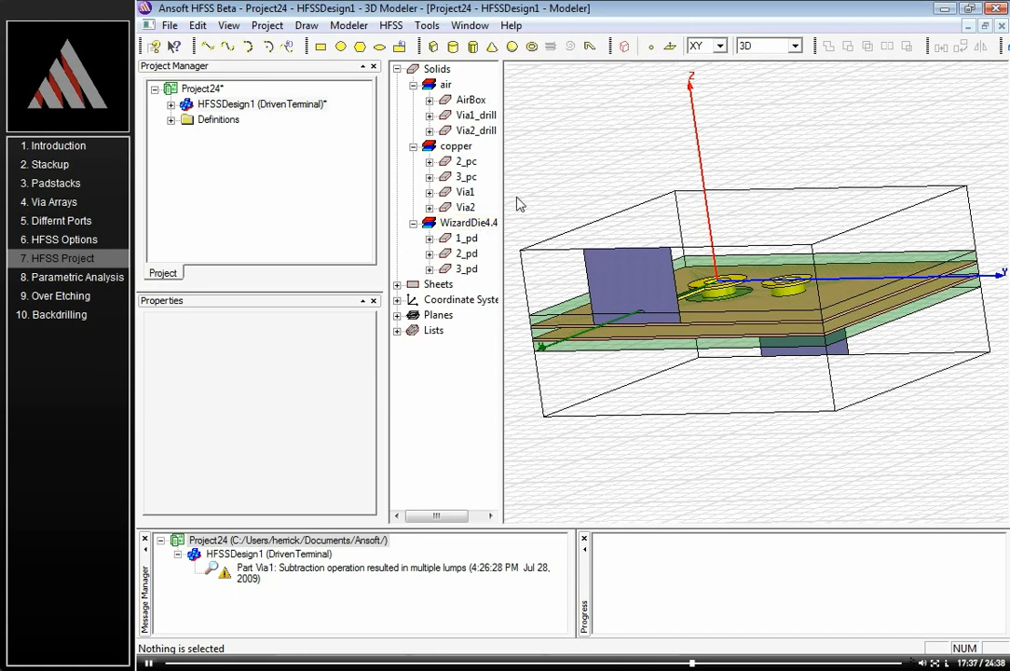
Step: Expand the full modeling history of the copper plane 2_pc and widen the model tree to read its operations
left_click(429, 162)
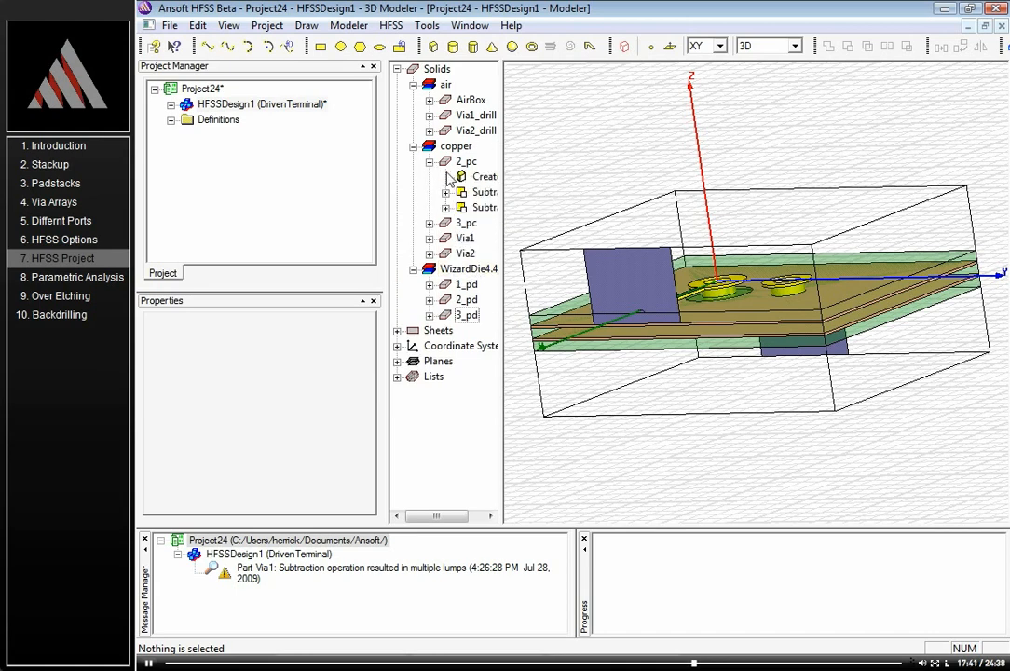
left_click(463, 163)
right_click(457, 164)
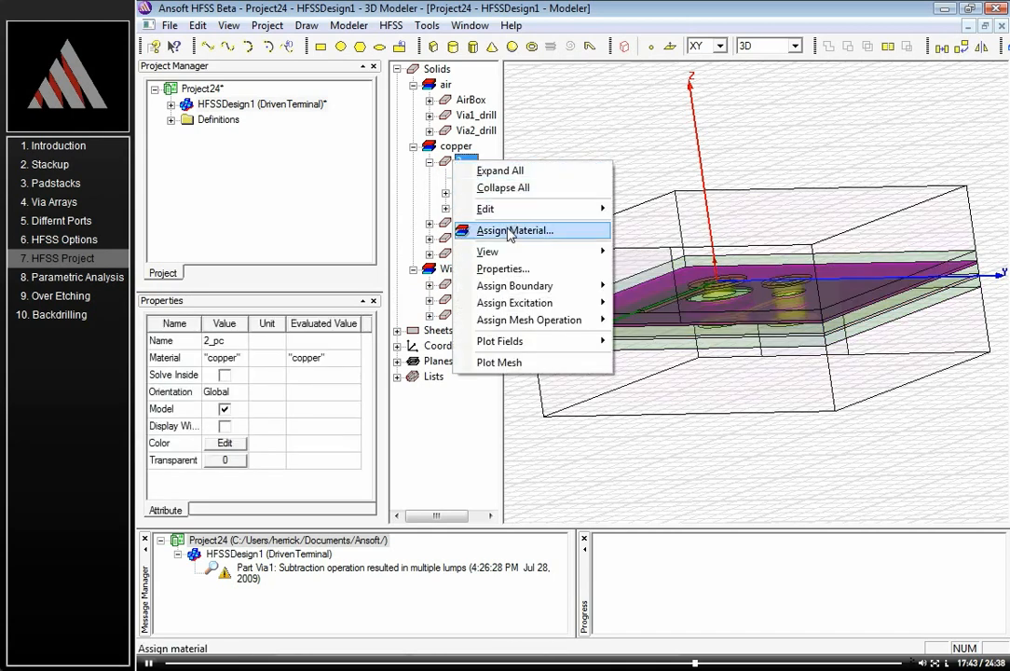
left_click(500, 171)
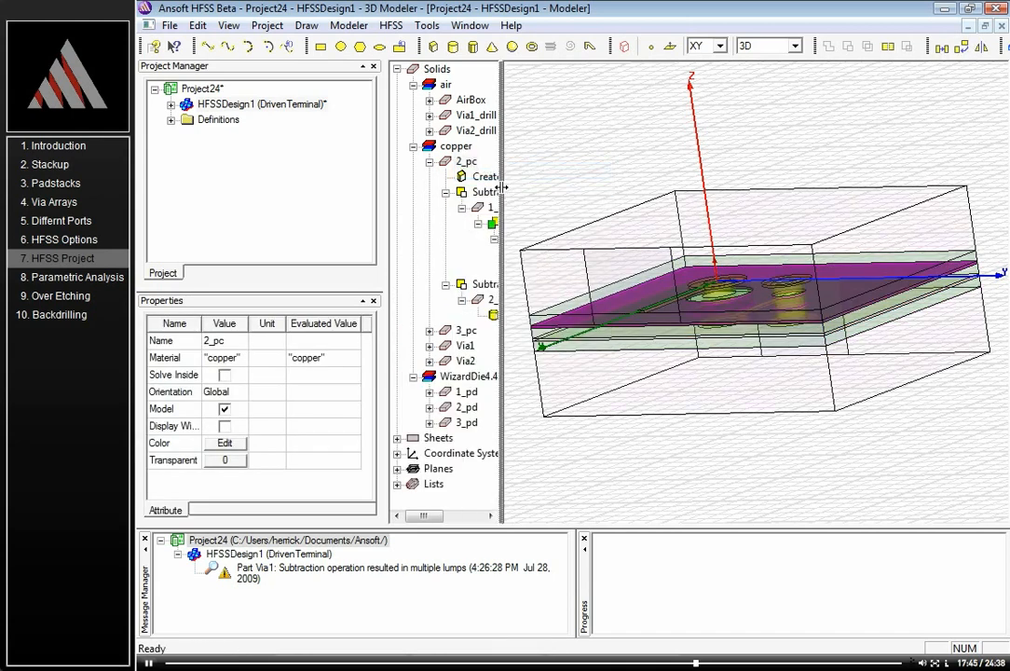
left_click_drag(504, 186, 569, 186)
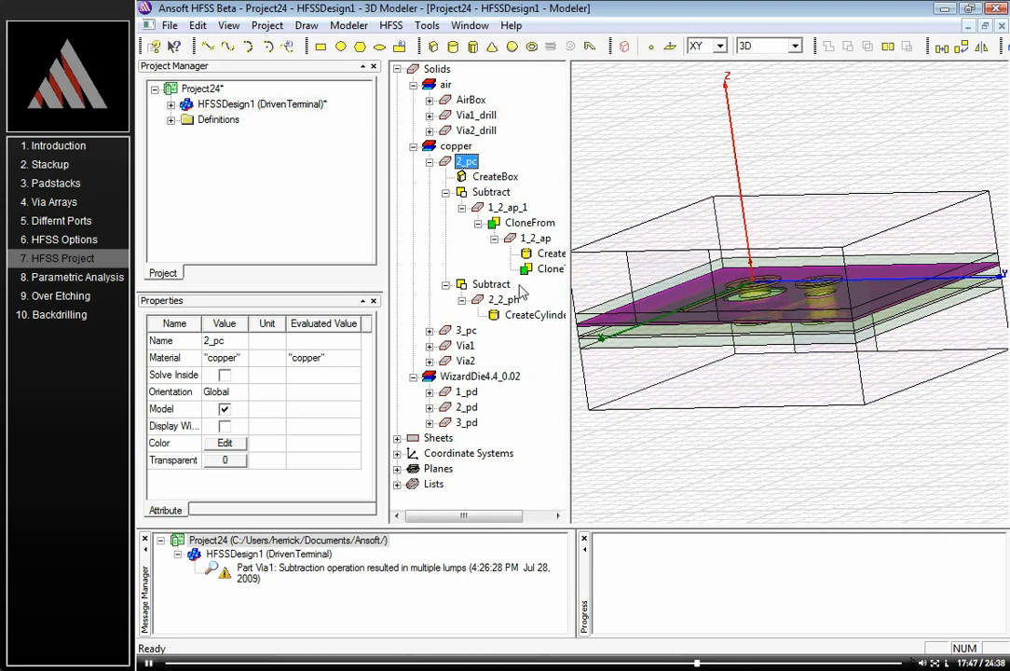
Step: Inspect the center position, radius and height parameters of the 2_2_ph cylinder subtracted from plane 2_pc, leaving them unedited
left_click(519, 317)
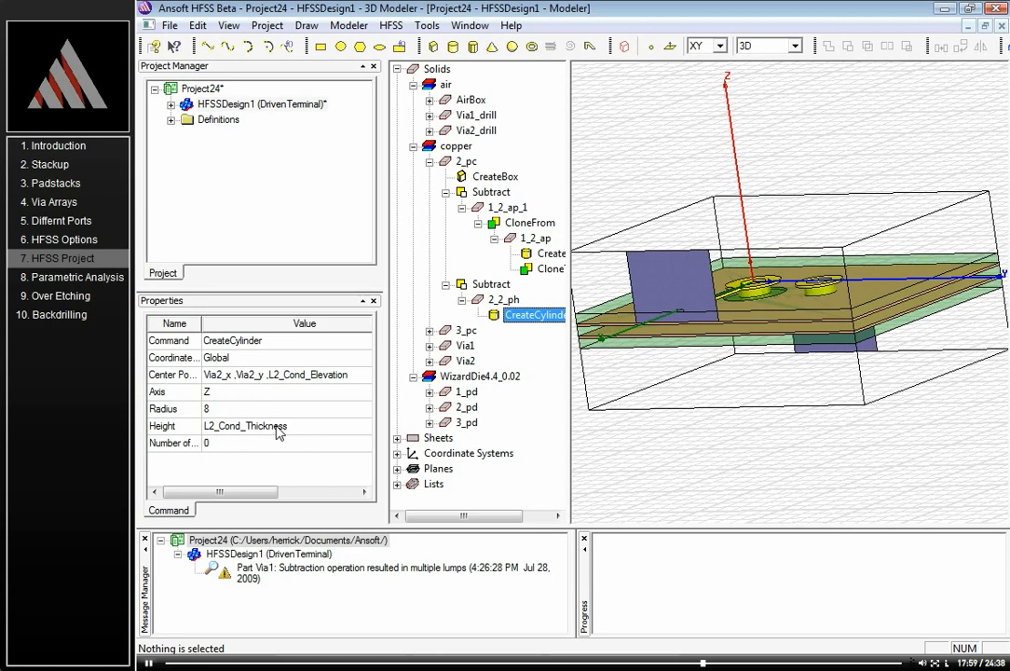
double_click(504, 316)
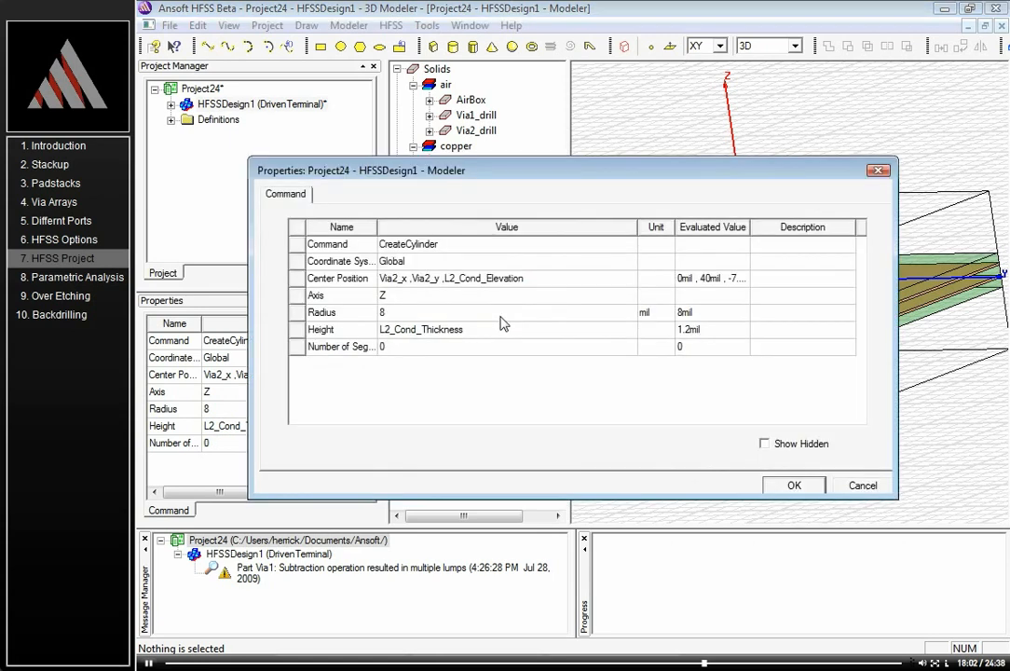
left_click(387, 315)
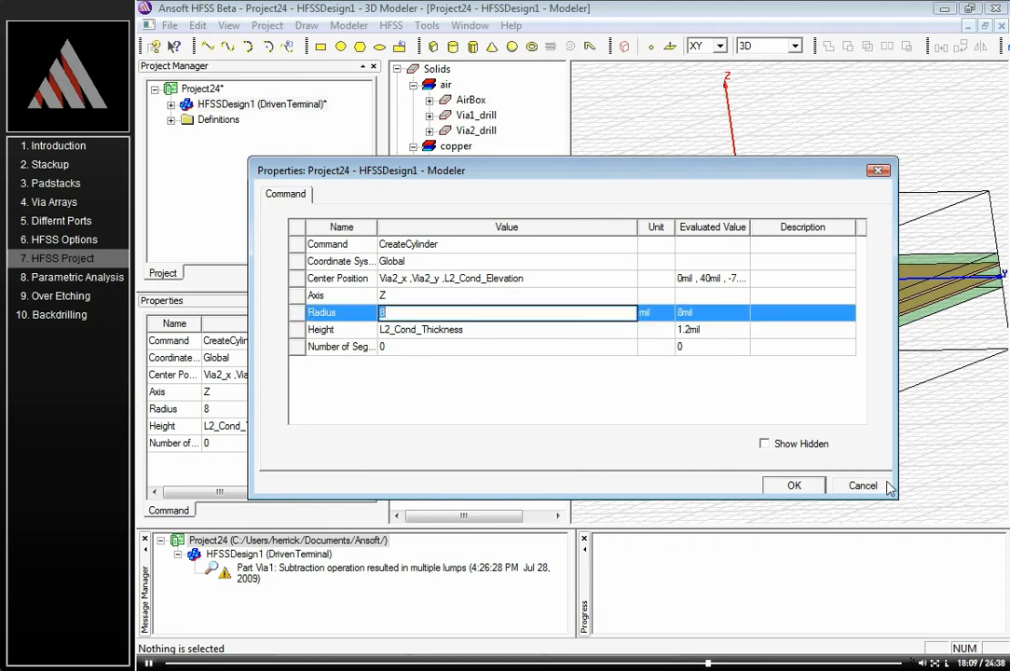
left_click(863, 486)
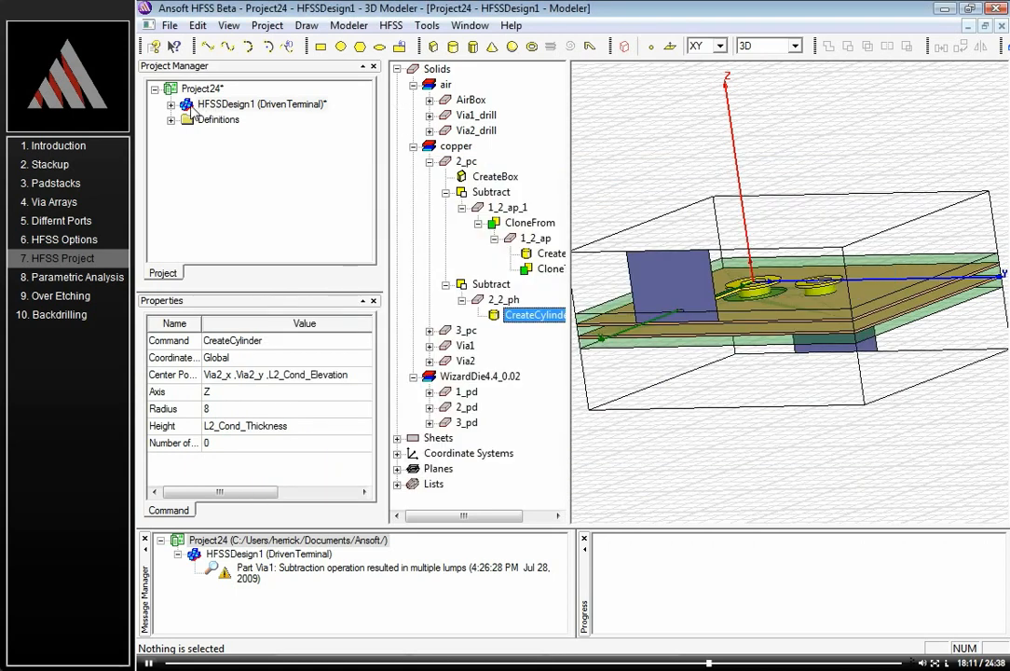
Step: Review the variables of HFSSDesign1 in an enlarged design properties dialog, from the layer thicknesses and elevations to the via antipad and trace variables
left_click(251, 104)
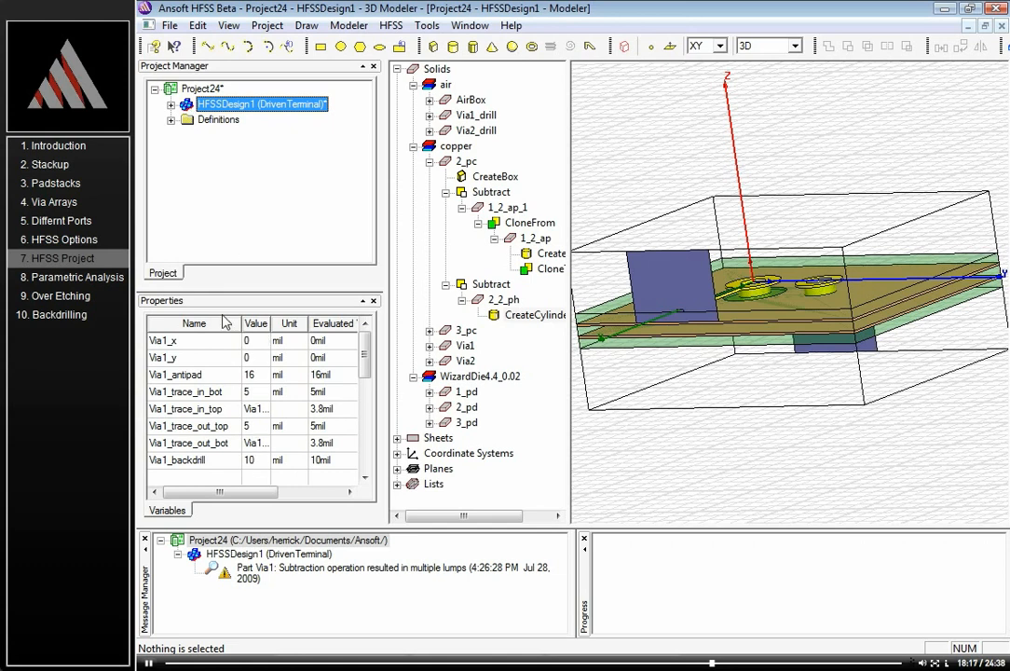
mouse_move(365, 356)
left_mouse_down()
mouse_move(374, 443)
mouse_move(369, 341)
left_mouse_up()
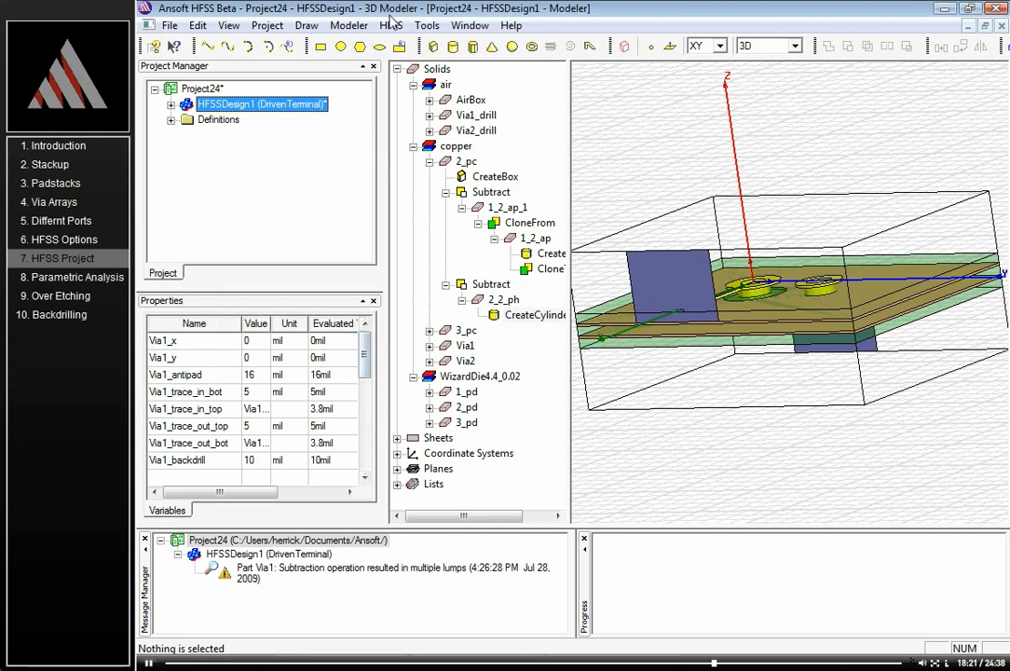
left_click(392, 26)
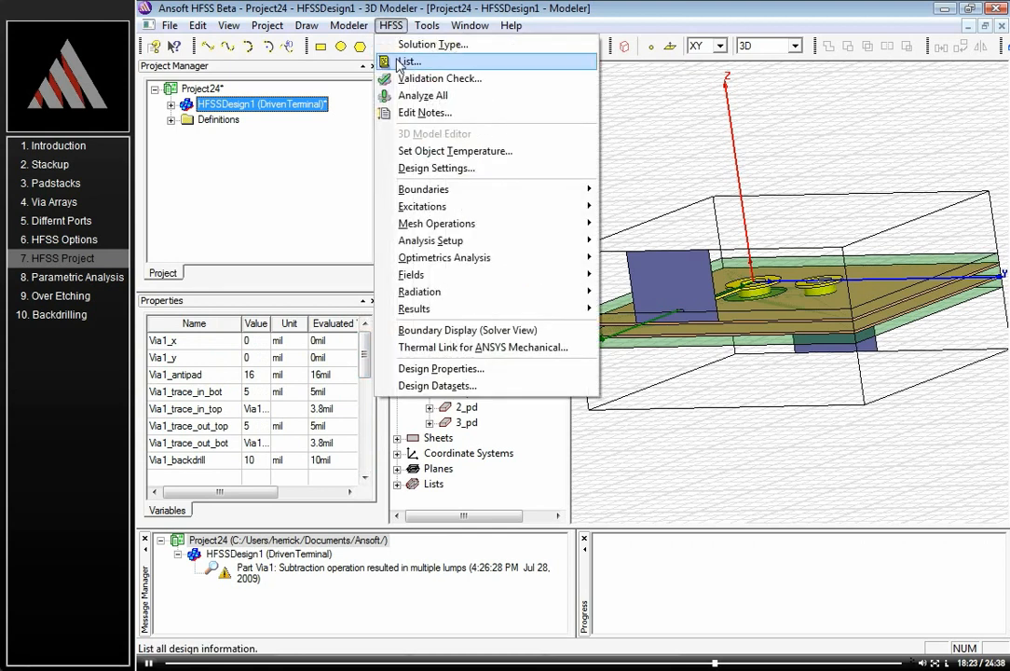
left_click(466, 368)
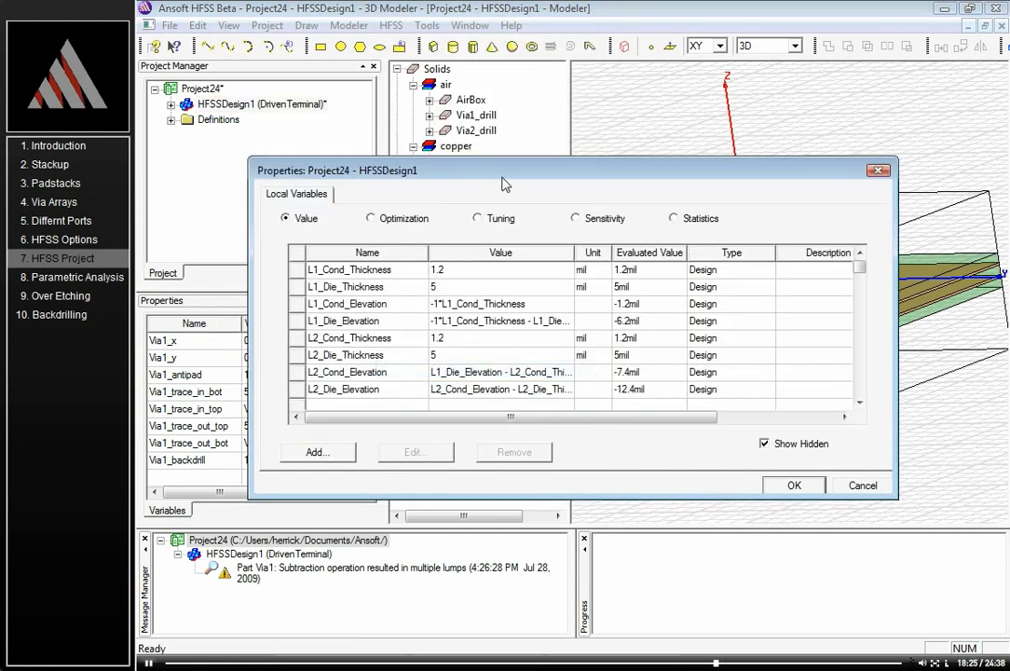
left_click_drag(500, 178, 442, 66)
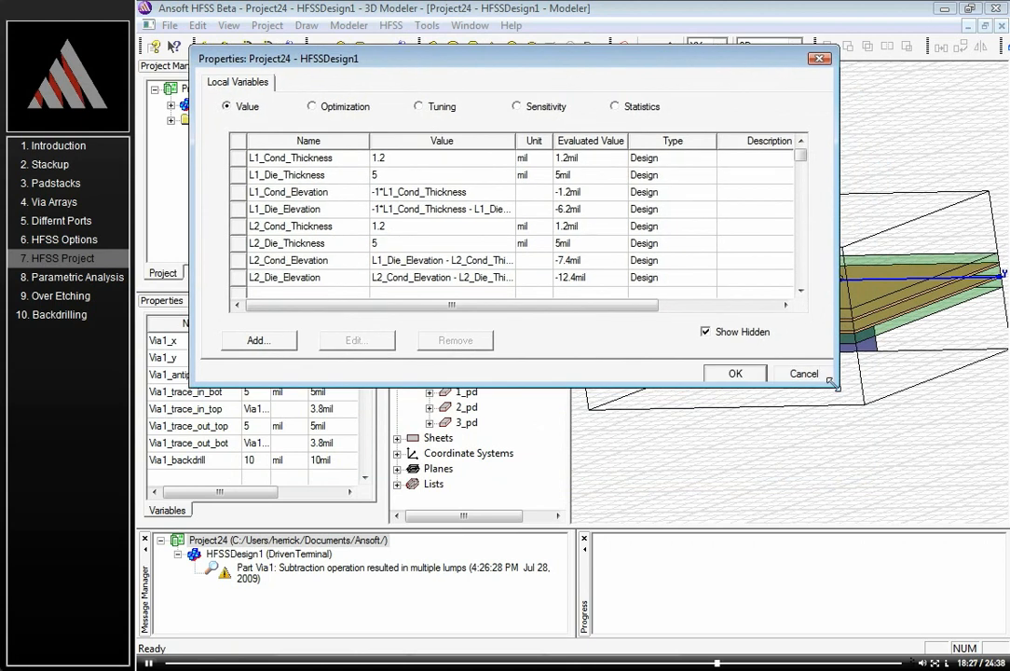
left_click_drag(832, 382, 939, 560)
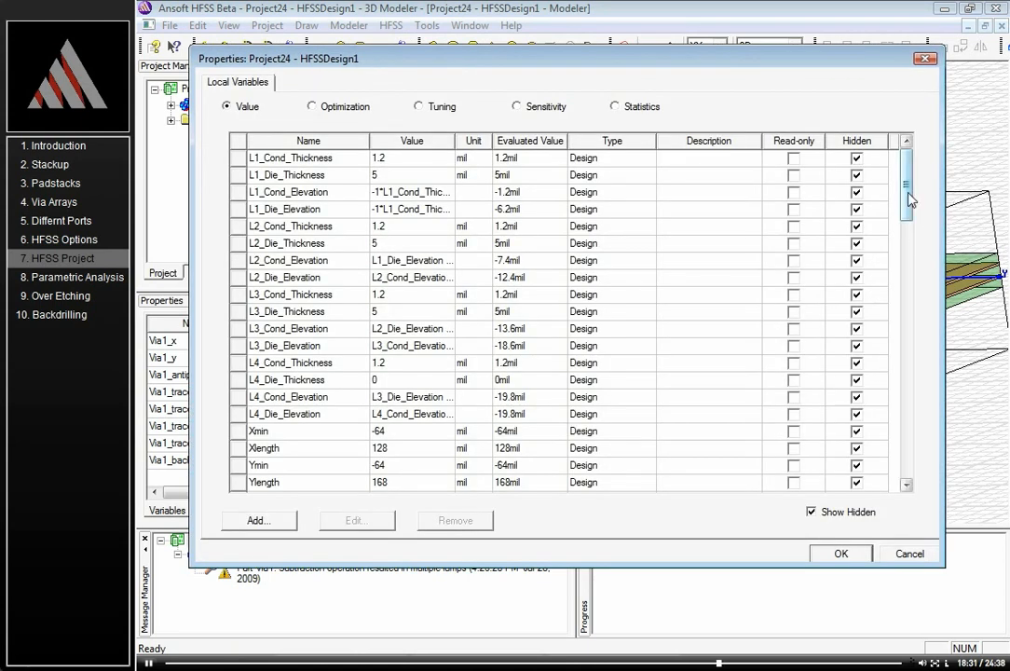
left_click_drag(909, 198, 910, 204)
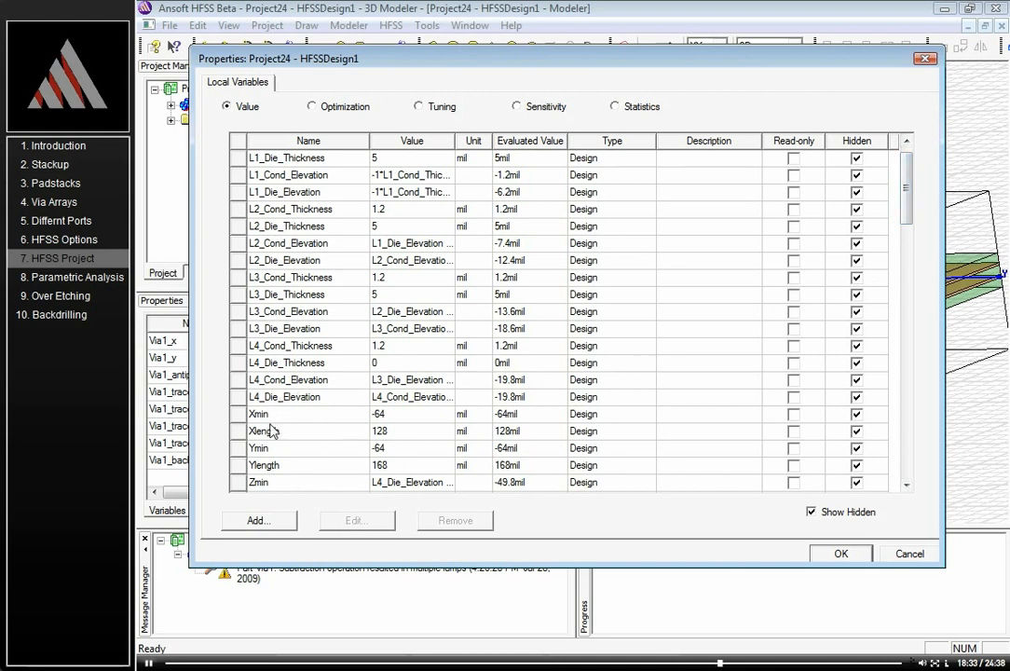
left_click_drag(910, 220, 910, 232)
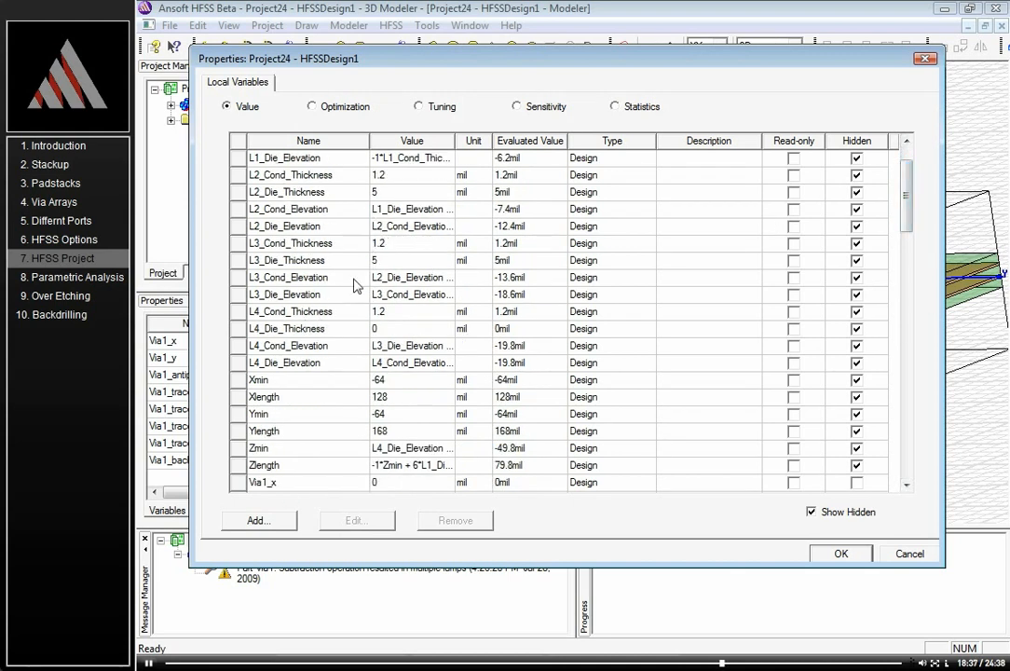
left_click_drag(905, 213, 904, 412)
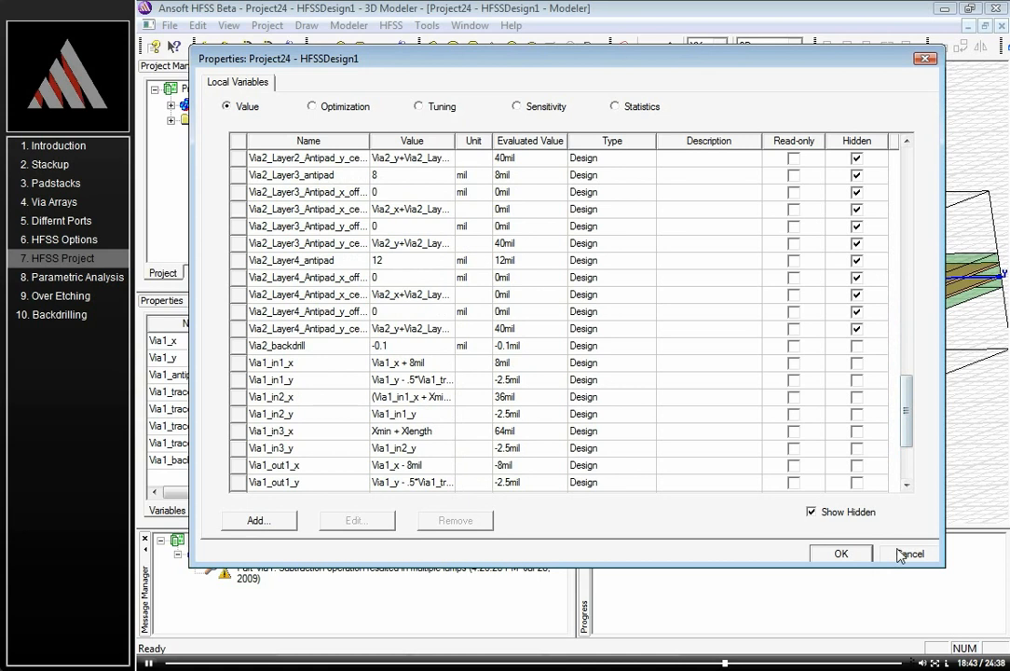
left_click(841, 554)
Step: Fit the model in an angled 3D view with a narrower model tree, and highlight the port sheet at the front edge
left_click(655, 136)
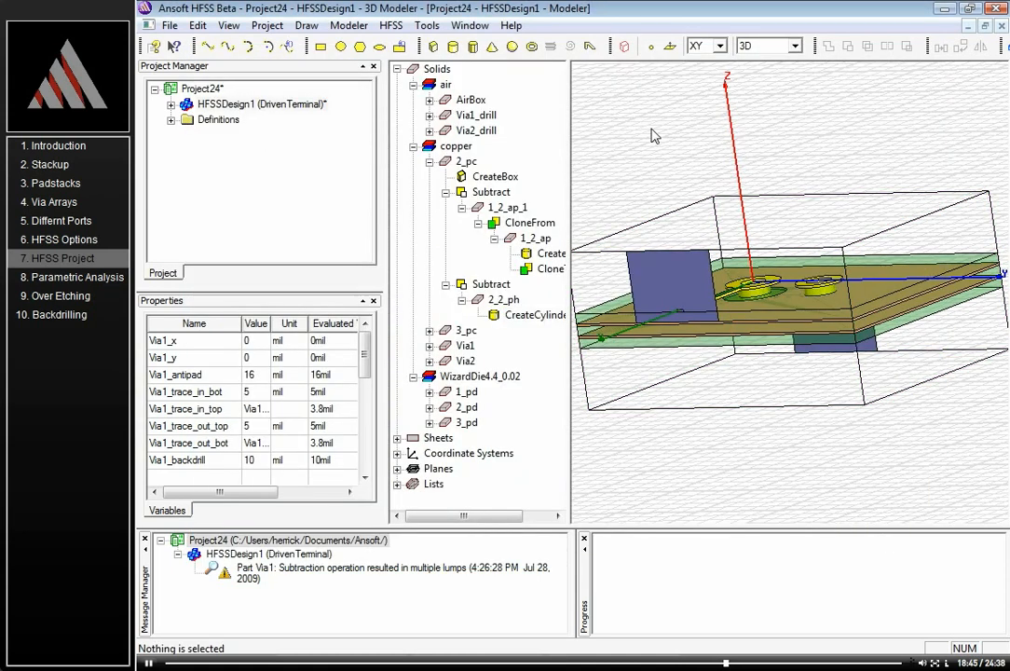
left_click_drag(655, 136, 801, 213)
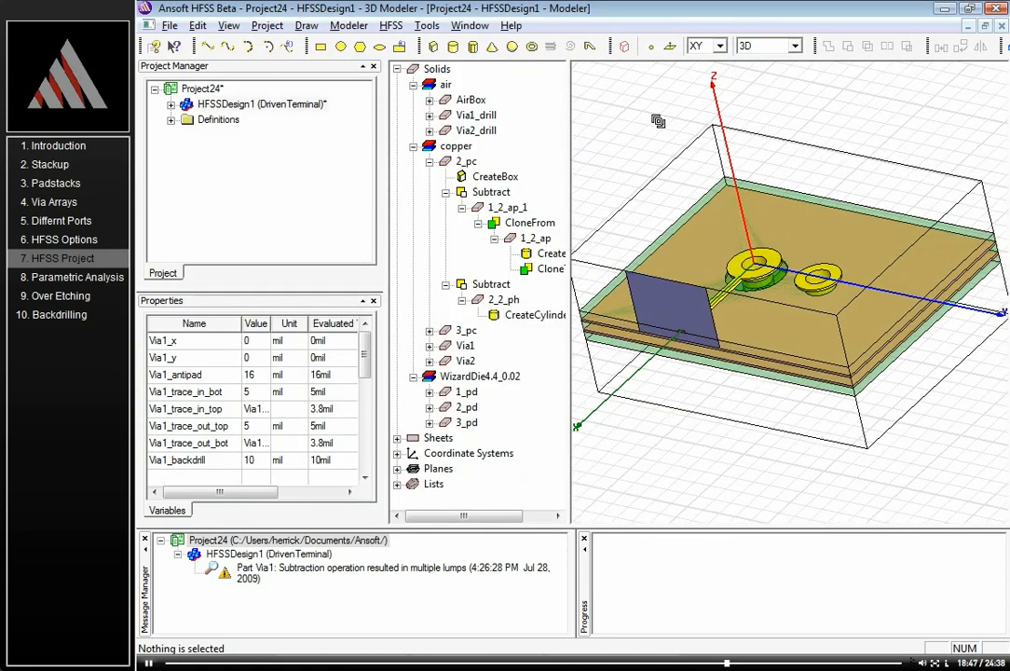
key("ctrl+d")
left_click_drag(569, 251, 468, 252)
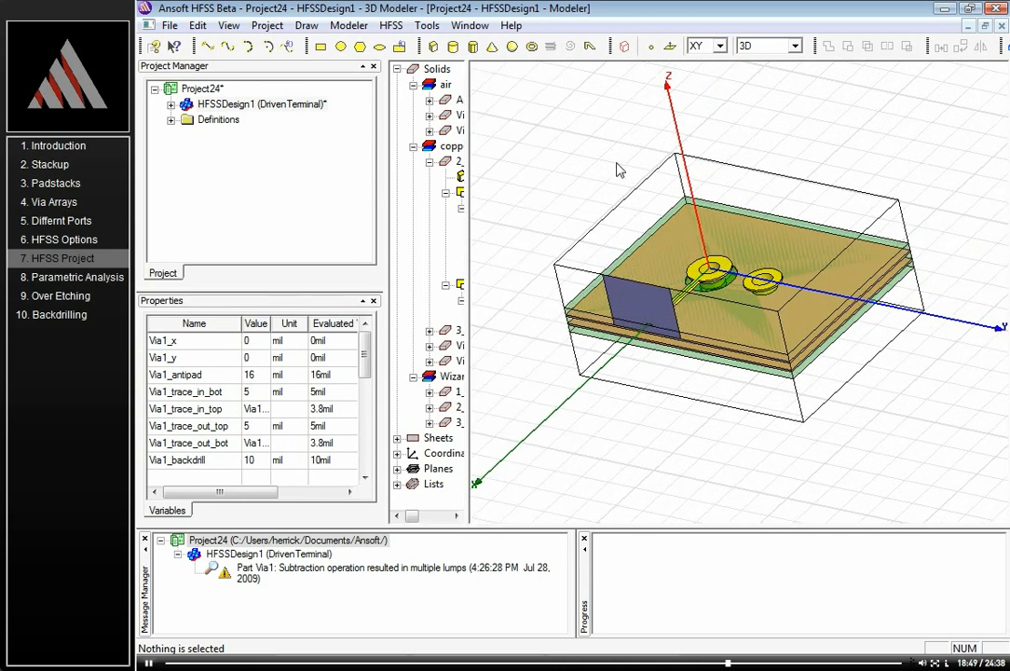
left_click_drag(647, 219, 610, 212)
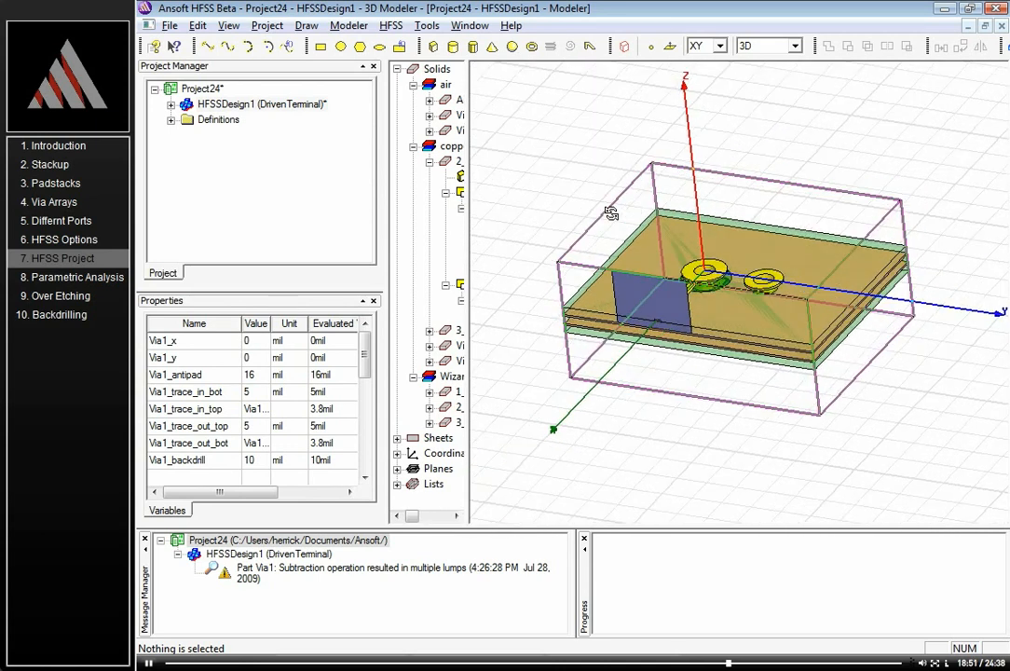
left_click(643, 313)
left_click(587, 151)
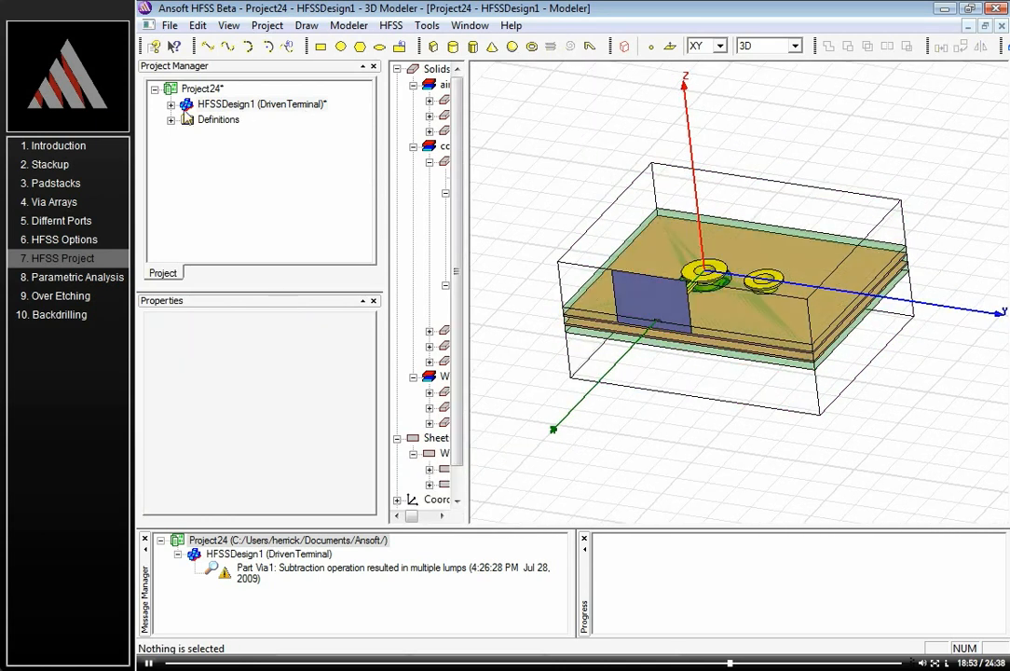
Step: Inspect the wave port WavePortIN1 among the design's excitations, including its de-embed settings and its terminal
left_click(171, 104)
left_click(223, 136)
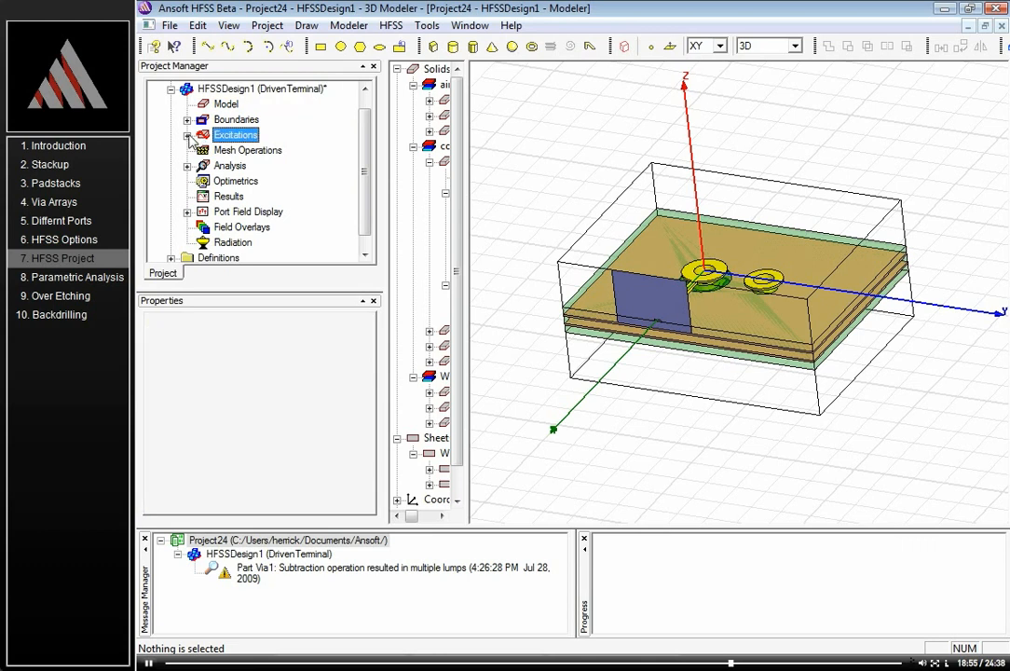
left_click(188, 136)
left_click(252, 150)
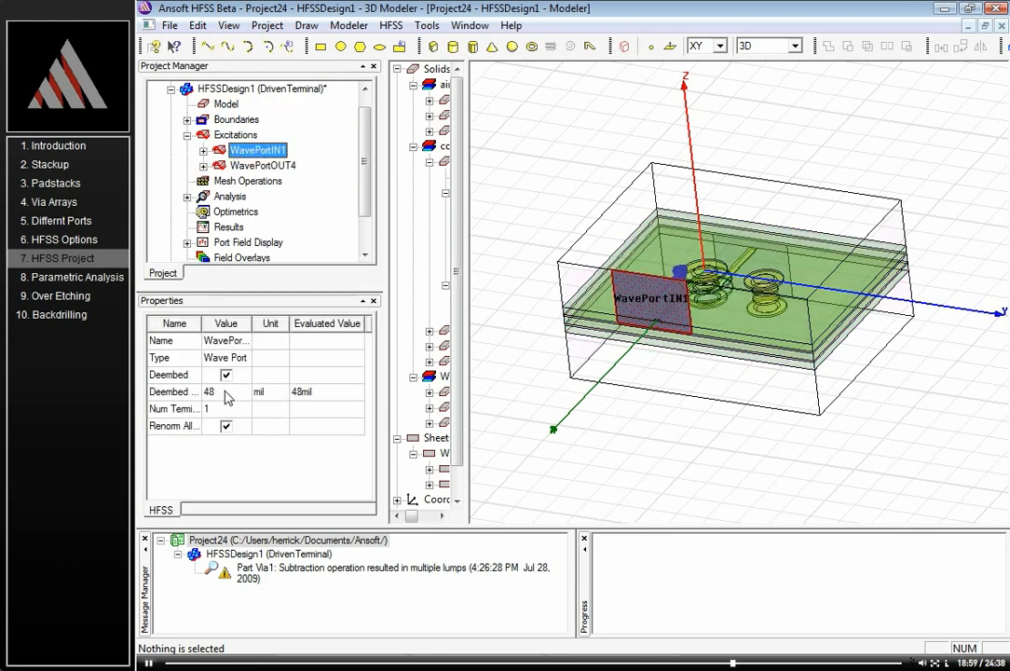
left_click(203, 151)
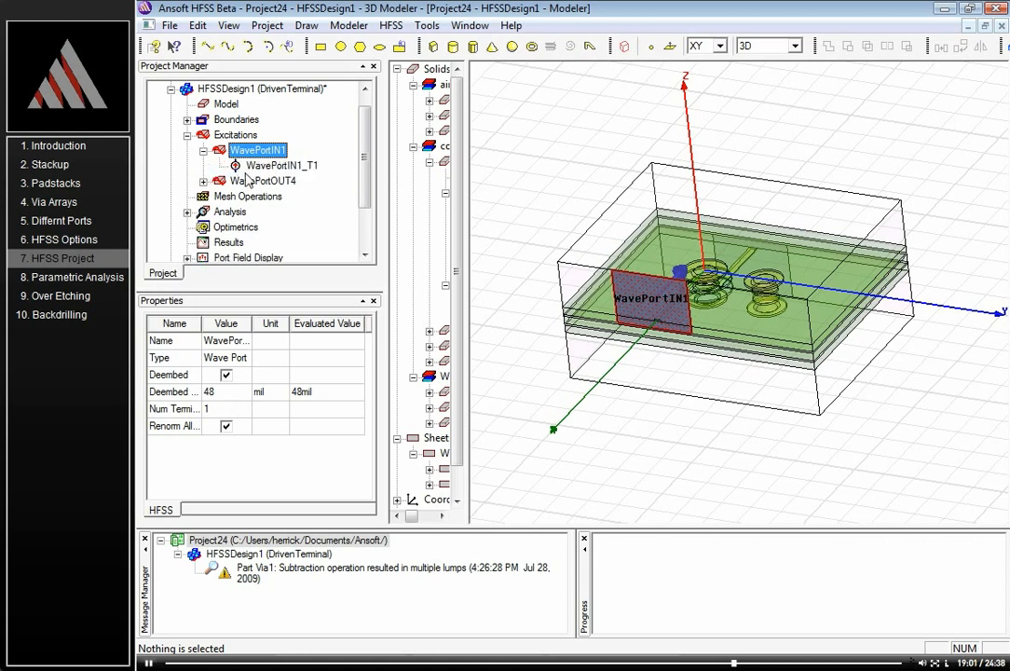
Step: Examine WavePortIN1's de-embed arrow along the trace up to the signal via, from above and from tilted angles
left_click_drag(683, 305, 655, 354)
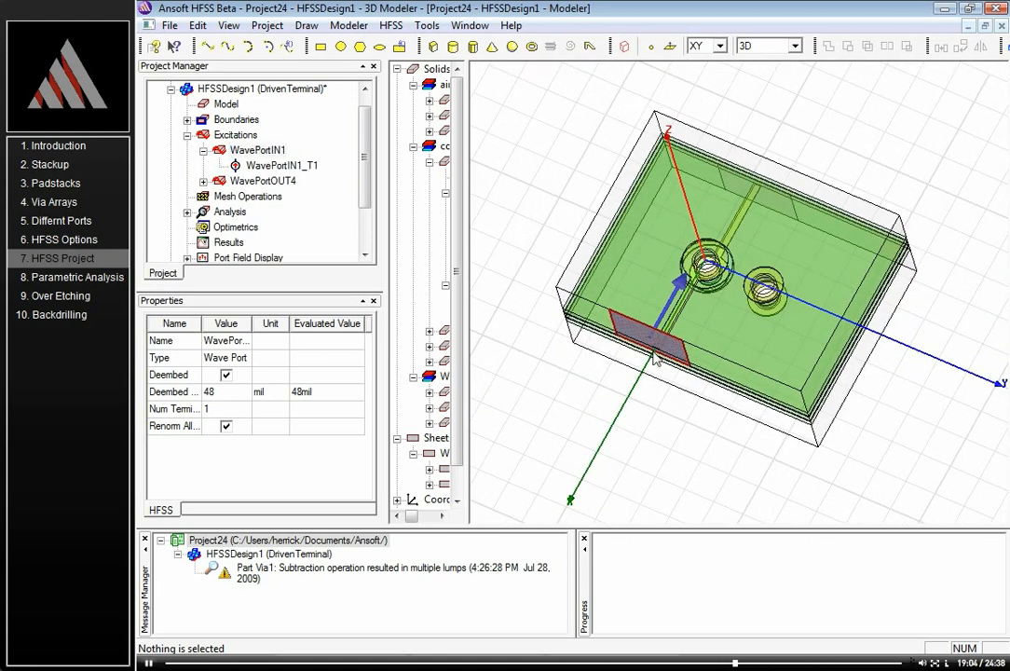
double_click(718, 95, "alt")
left_click_drag(725, 451, 672, 279)
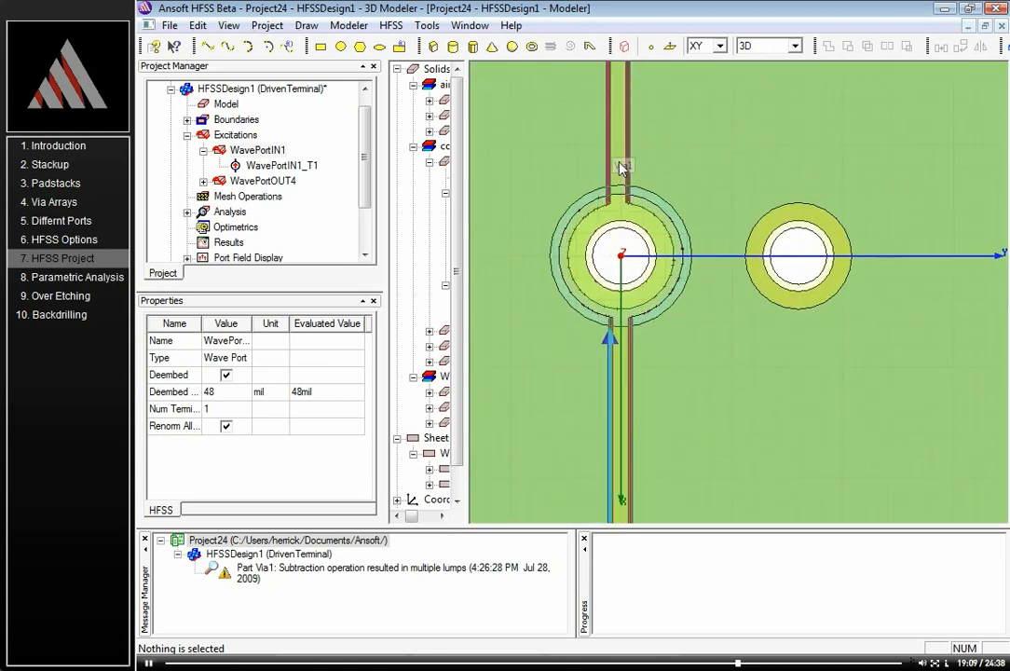
mouse_move(609, 171)
left_mouse_down()
mouse_move(582, 178)
mouse_move(608, 247)
left_mouse_up()
mouse_move(671, 402)
left_mouse_down()
mouse_move(660, 380)
mouse_move(697, 333)
left_mouse_up()
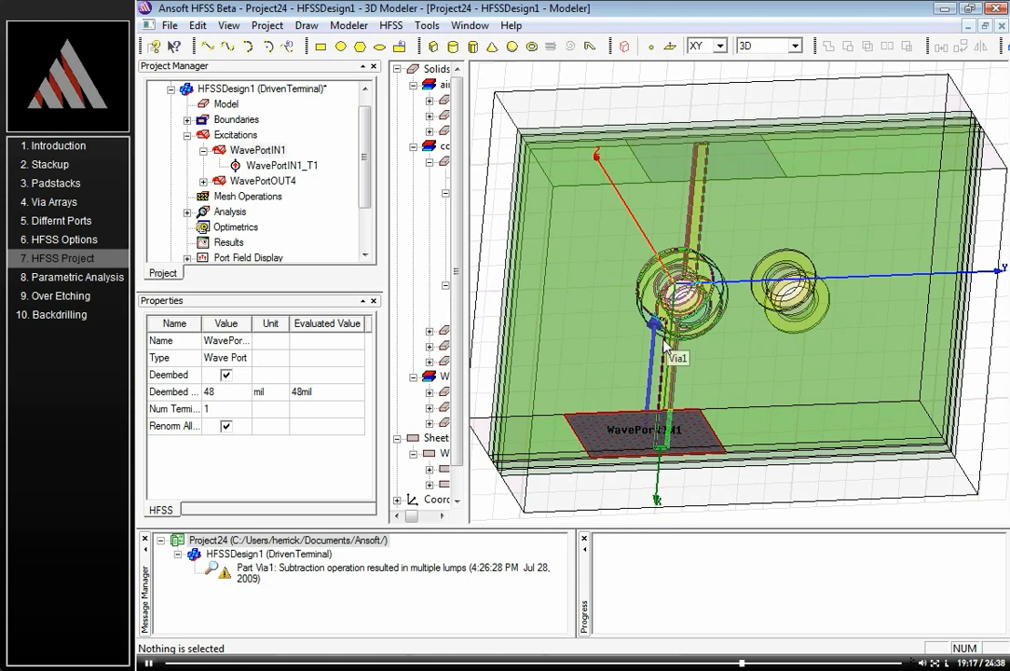
left_click_drag(652, 326, 678, 337)
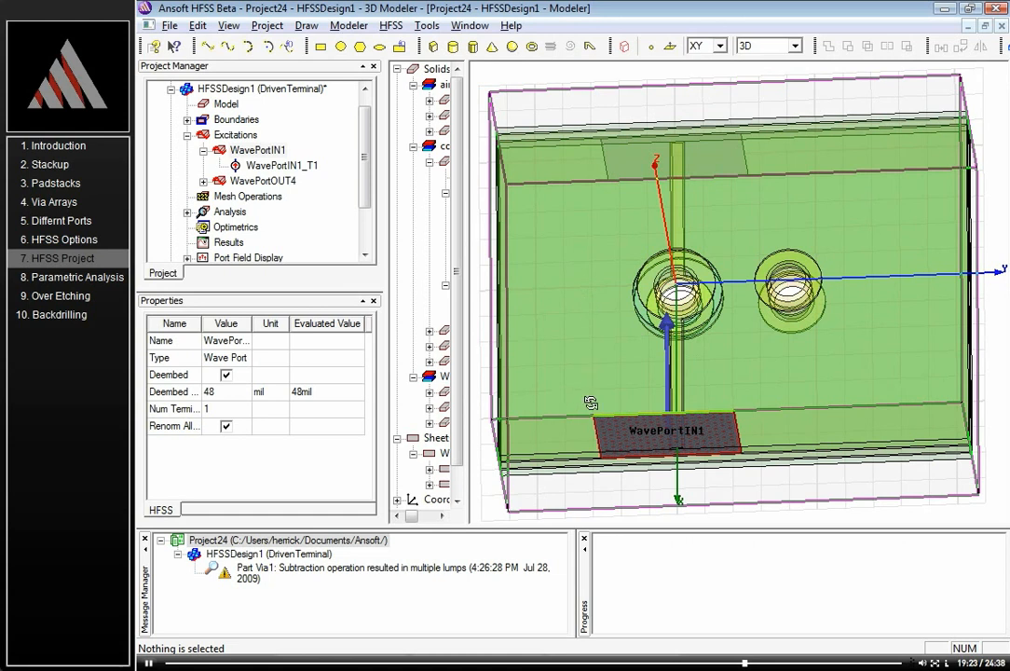
Step: Inspect the Rad1 radiation boundary on the air box from tilted and isometric views
left_click_drag(500, 340, 549, 101)
double_click(490, 125, "alt")
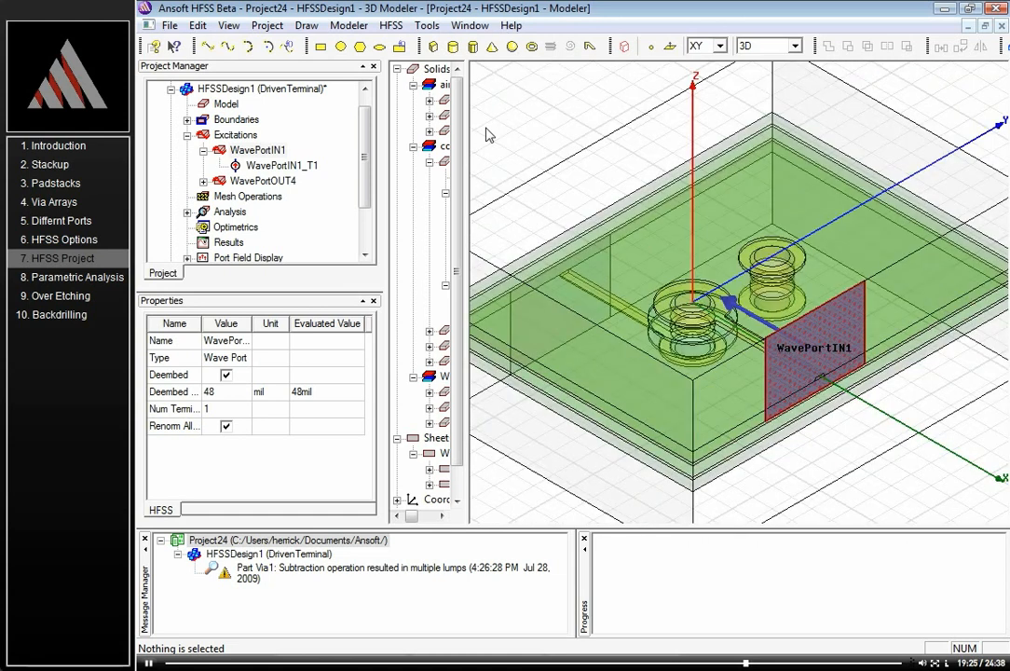
left_click(187, 120)
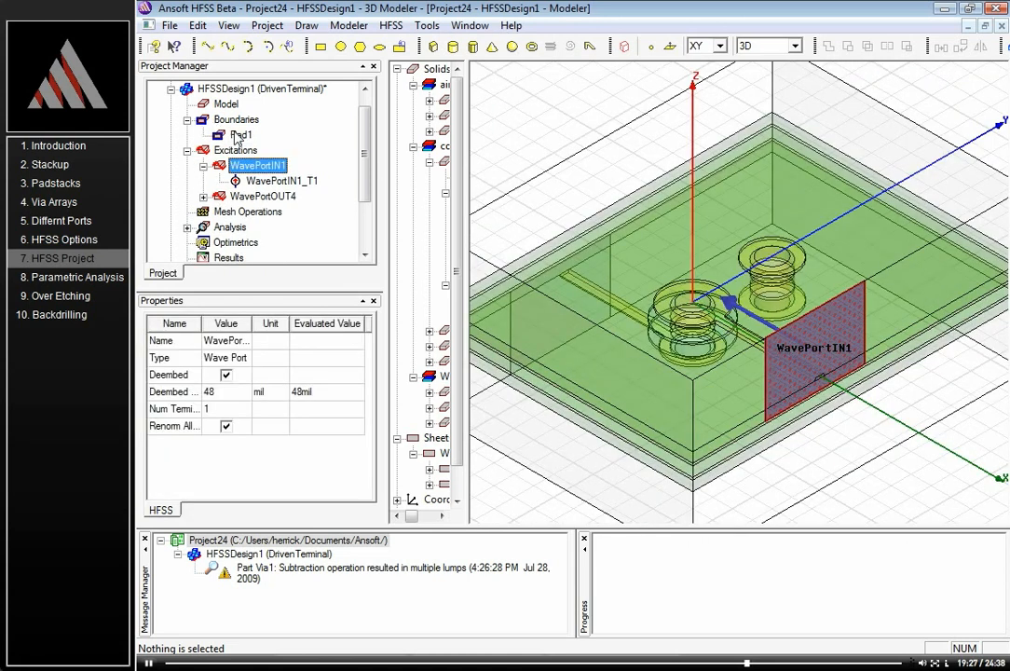
left_click(239, 135)
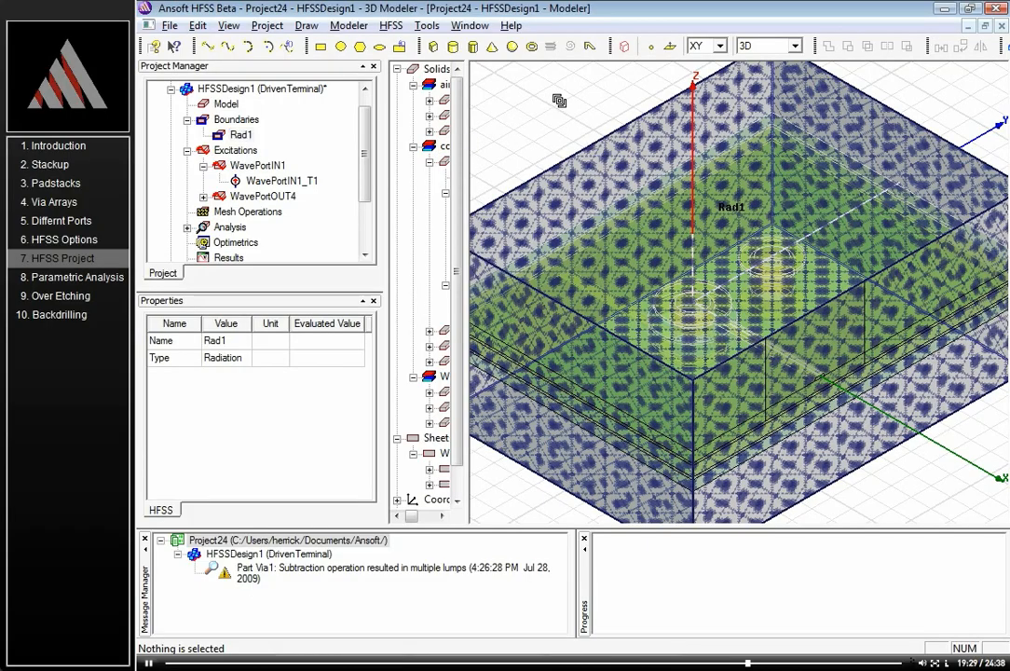
left_click_drag(560, 101, 515, 121)
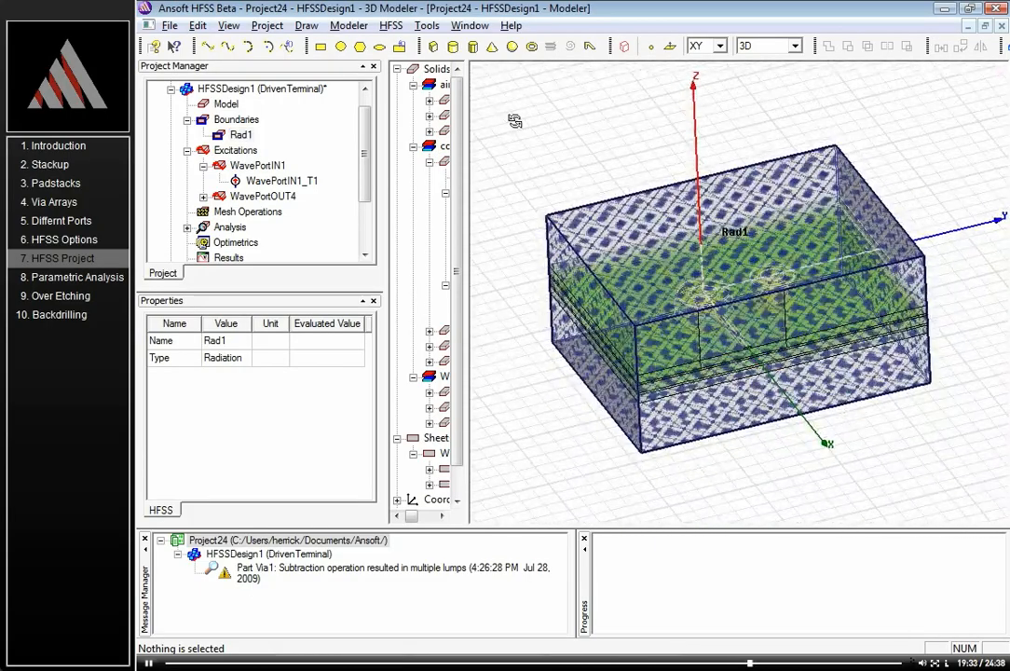
double_click(509, 102, "alt")
Step: Review WizardSetup's general adaptive solution settings and its mesh and solver options, then close the setup
left_click_drag(364, 153, 363, 180)
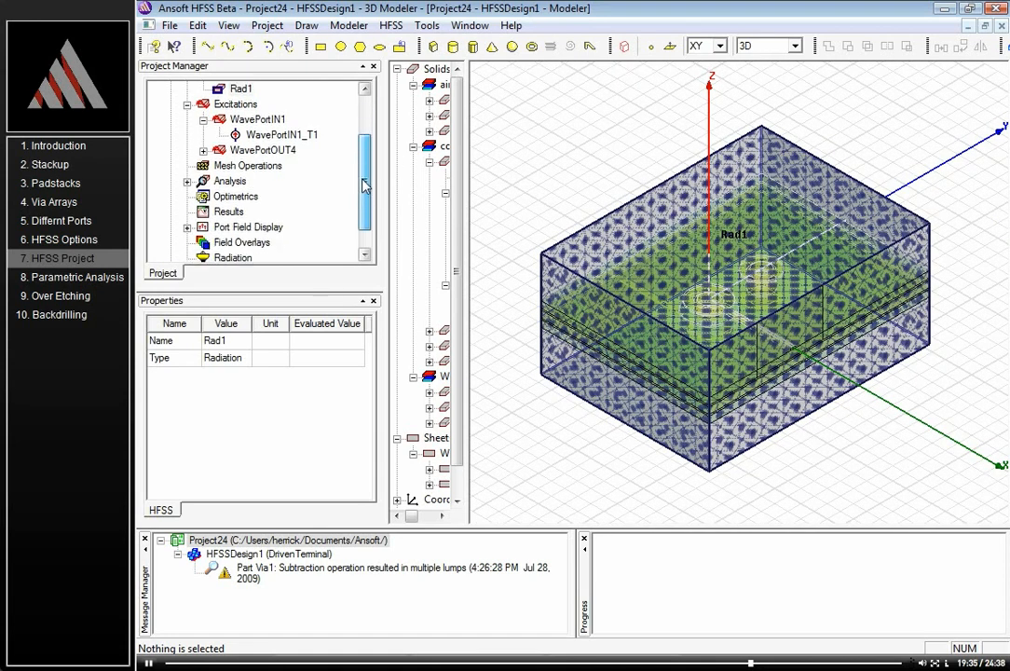
left_click(188, 183)
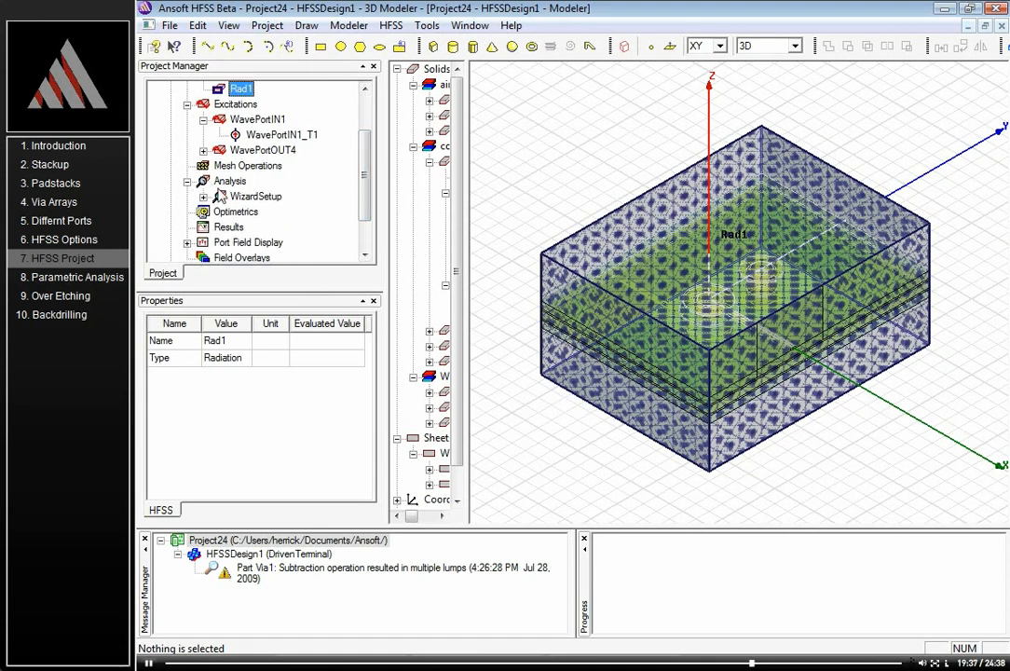
left_click(232, 198)
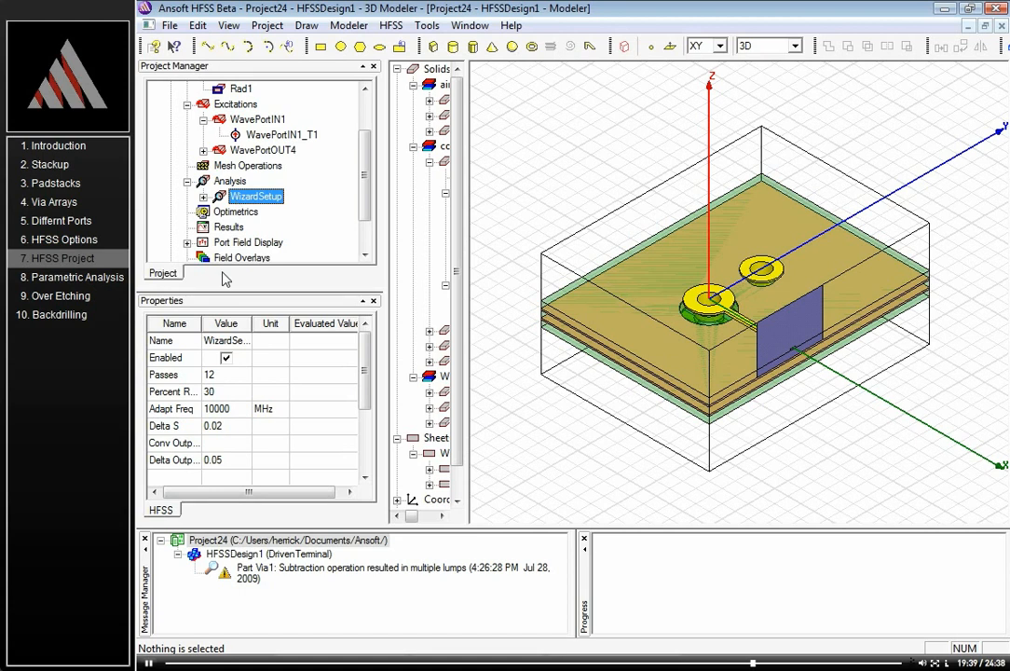
double_click(231, 201)
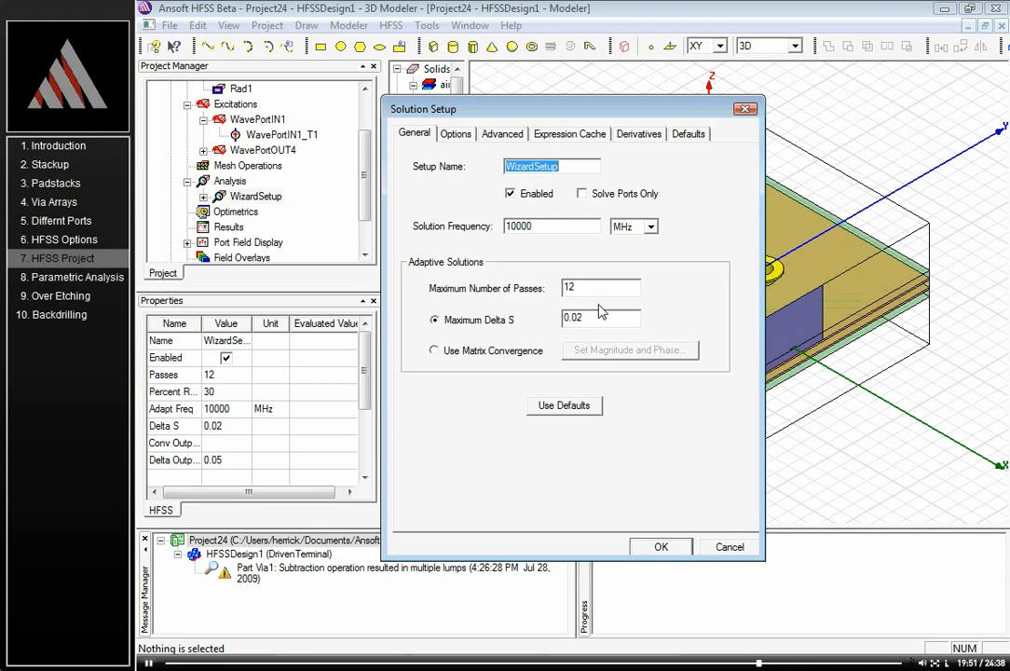
left_click(456, 135)
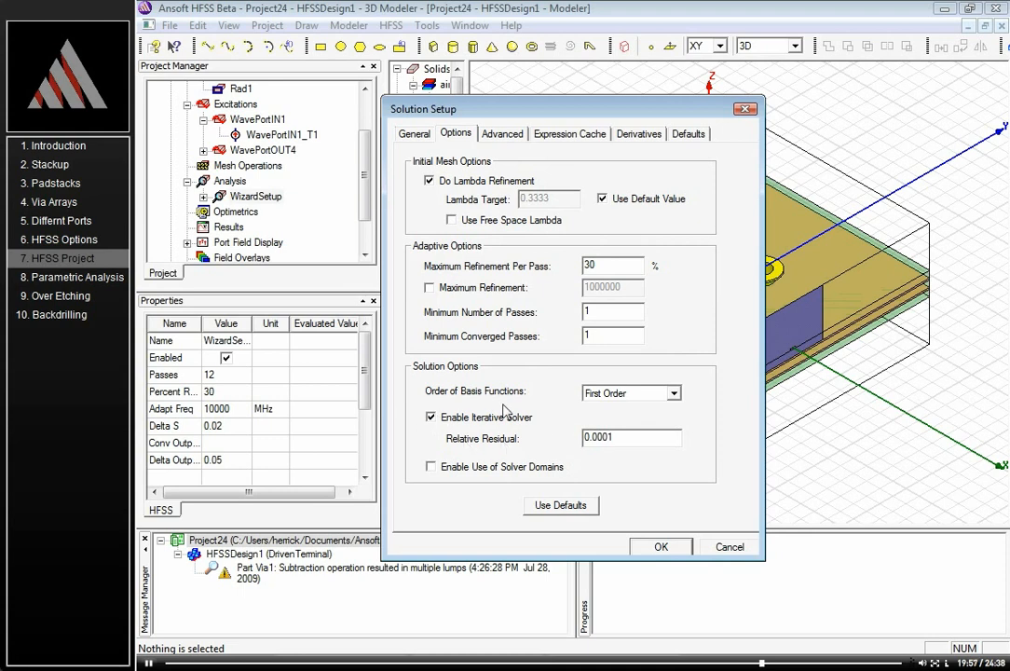
left_click(658, 547)
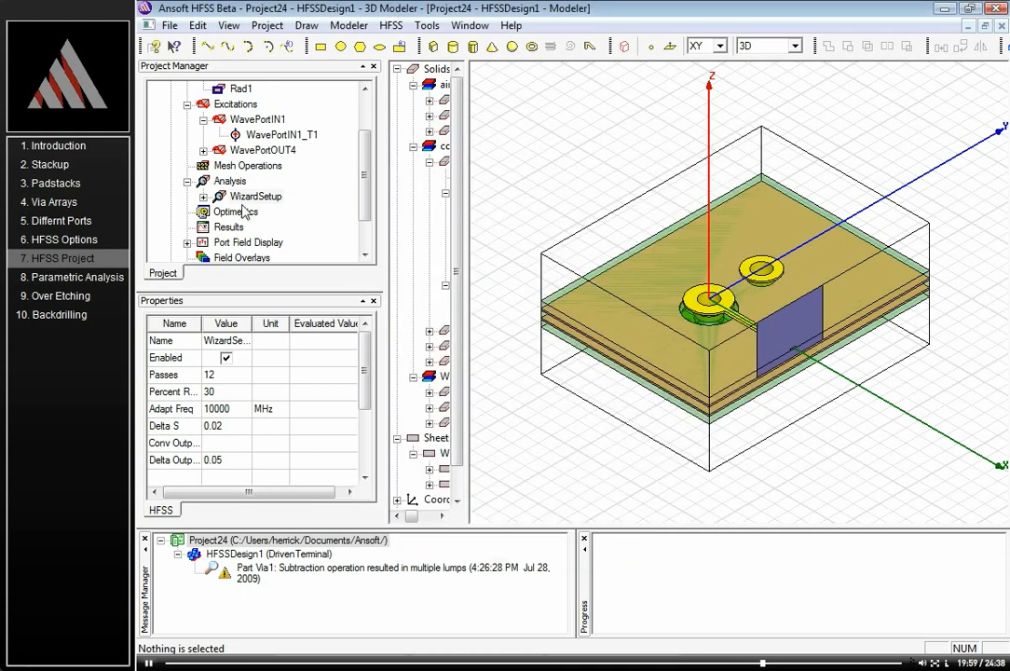
Step: Review WizardSweep's stop frequency, step size and interpolating sweep settings, leaving the sweep unedited
left_click(204, 198)
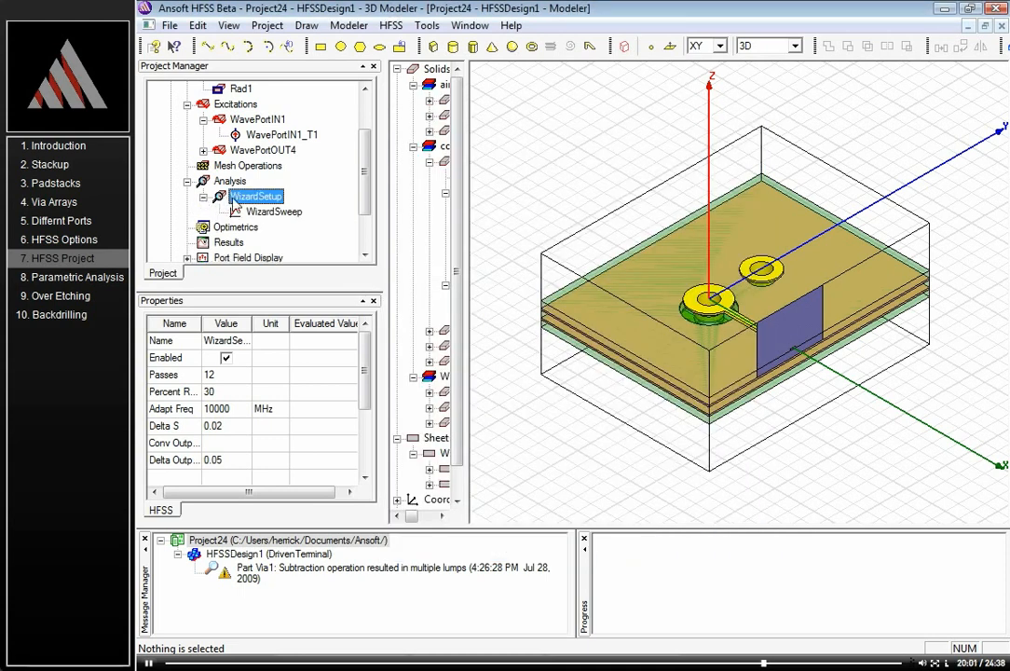
double_click(263, 212)
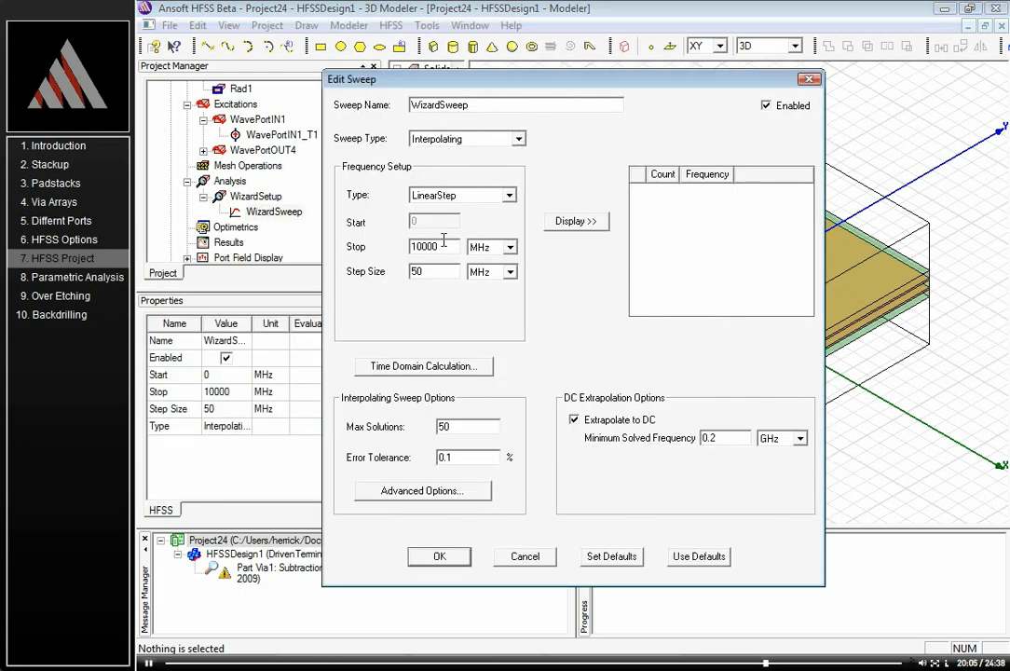
left_click_drag(445, 249, 395, 248)
double_click(413, 271)
left_click(525, 558)
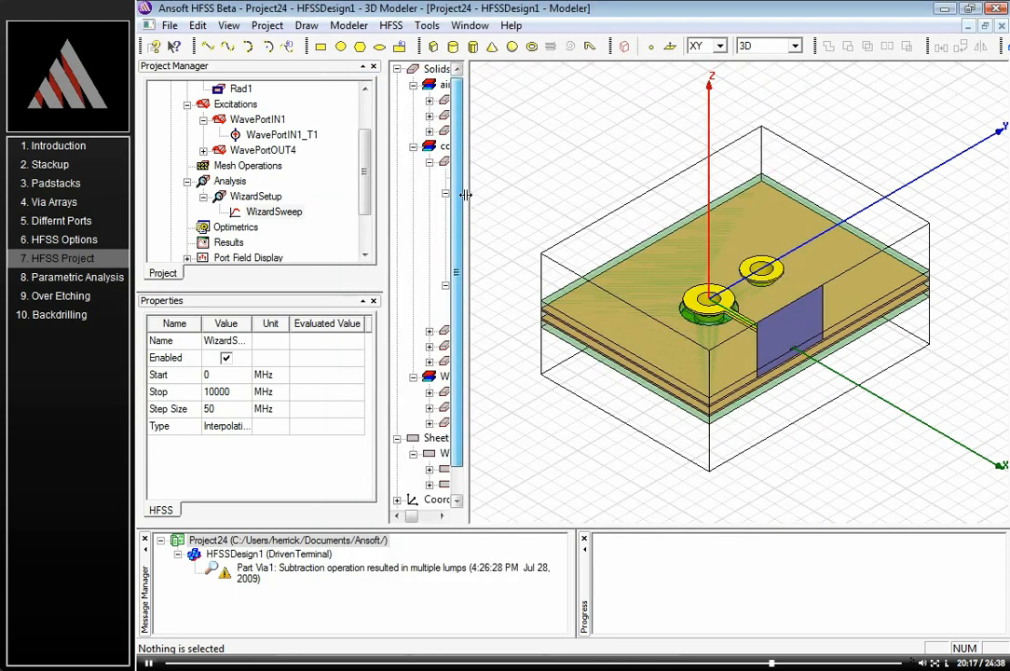
Step: Widen the model tree and collapse its copper, air and Solids groups
left_click_drag(465, 194, 522, 159)
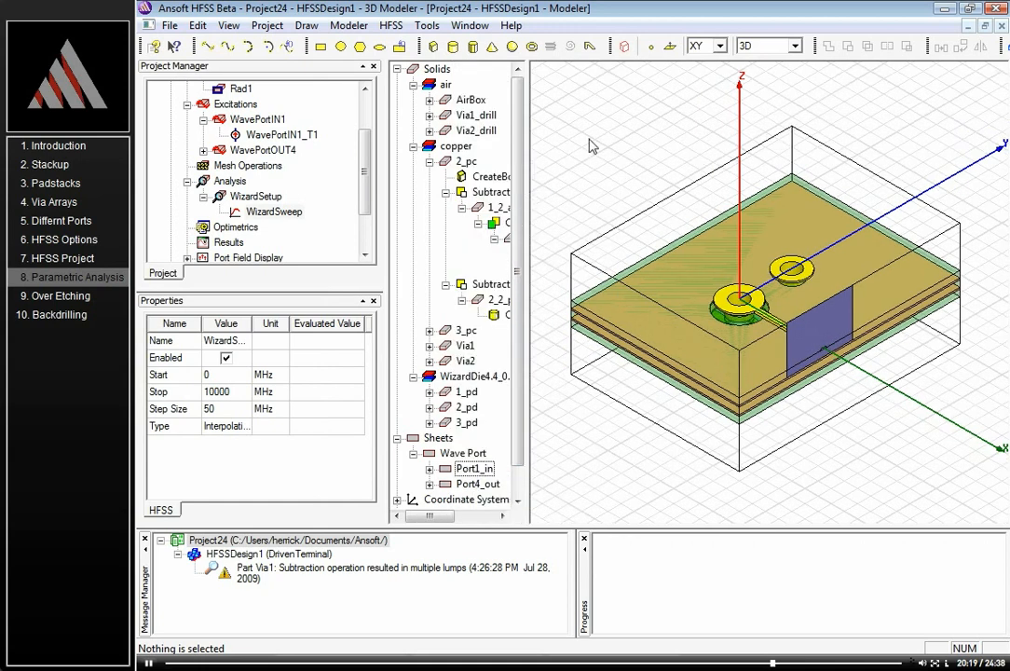
left_click(413, 146)
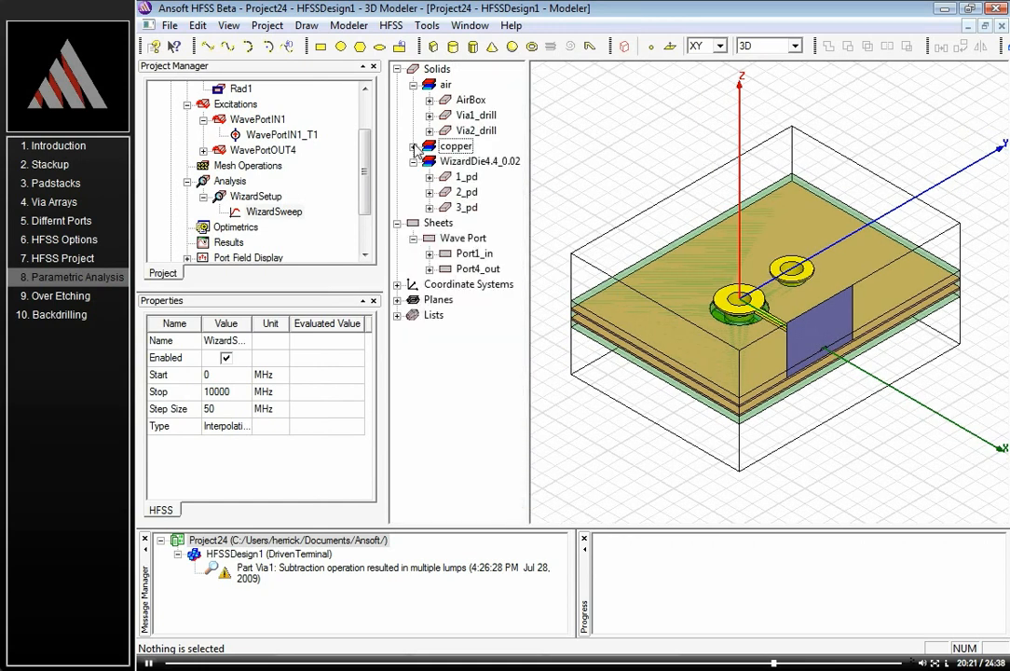
left_click(413, 85)
left_click(397, 69)
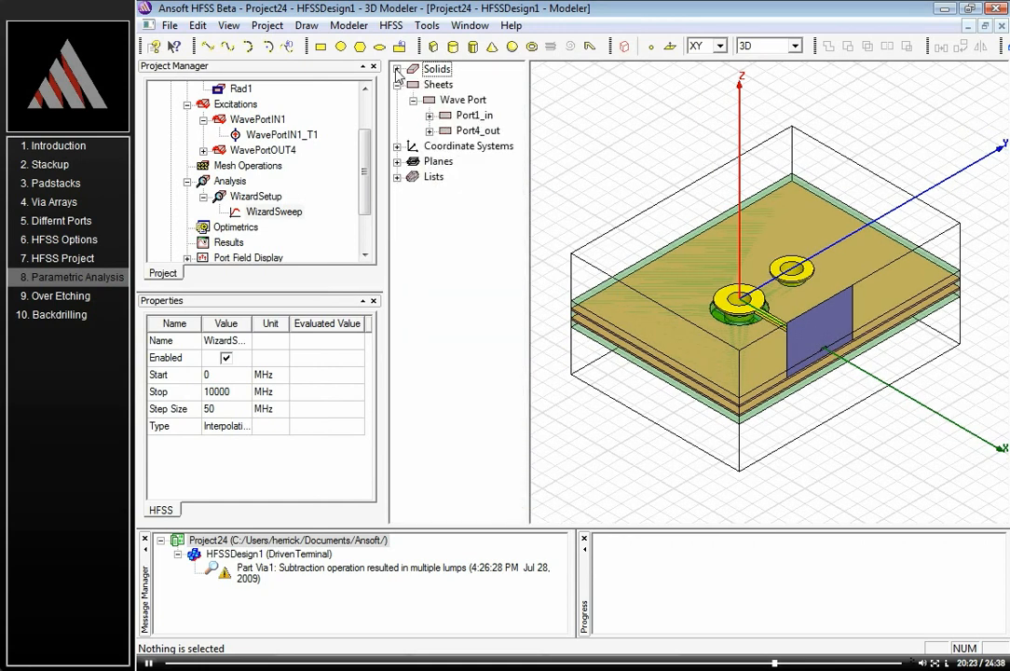
Step: Include the variable Via1_y for optimization in the design properties of HFSSDesign1
left_click(391, 25)
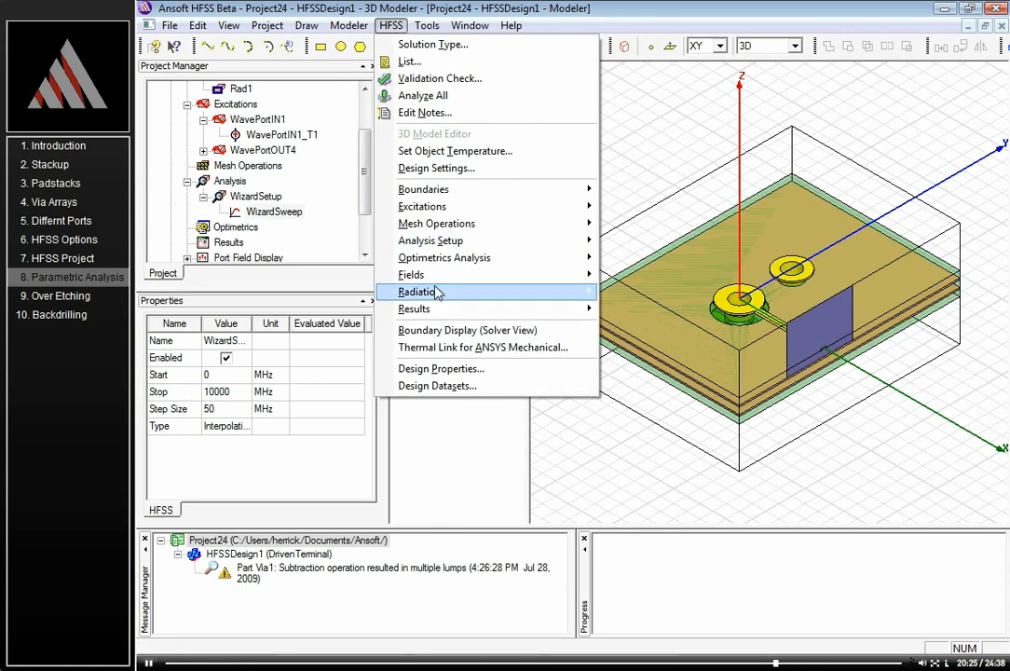
left_click(453, 371)
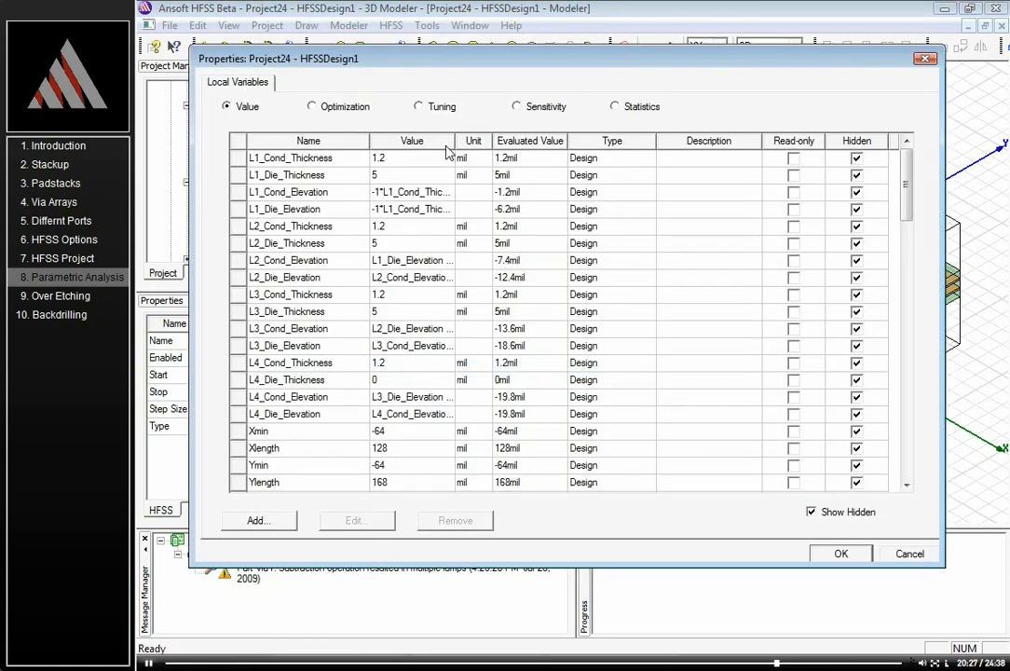
left_click_drag(906, 215, 907, 253)
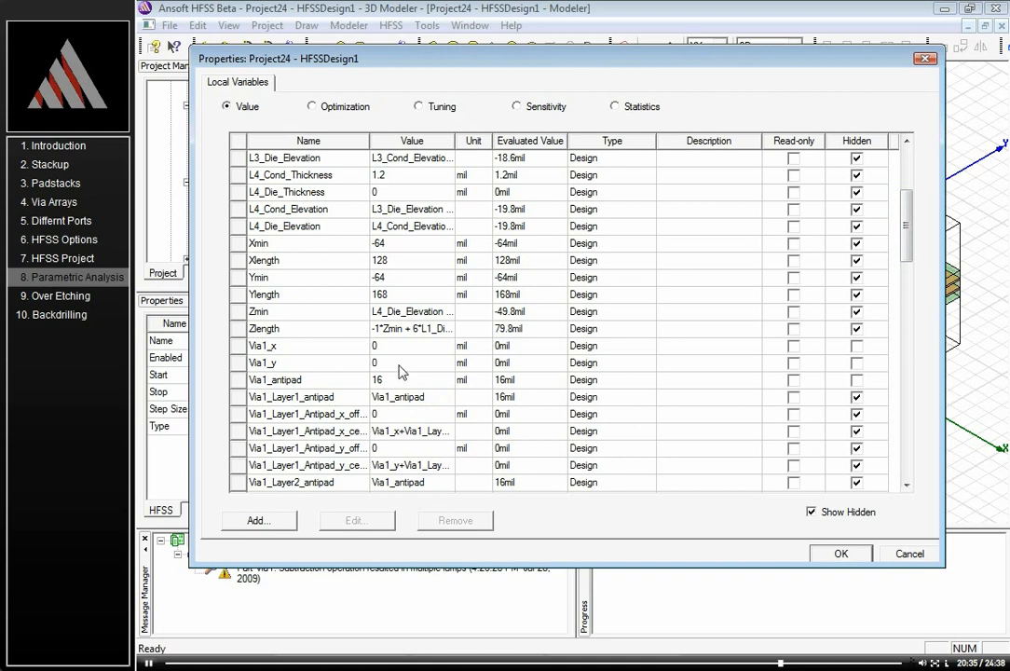
left_click(298, 362)
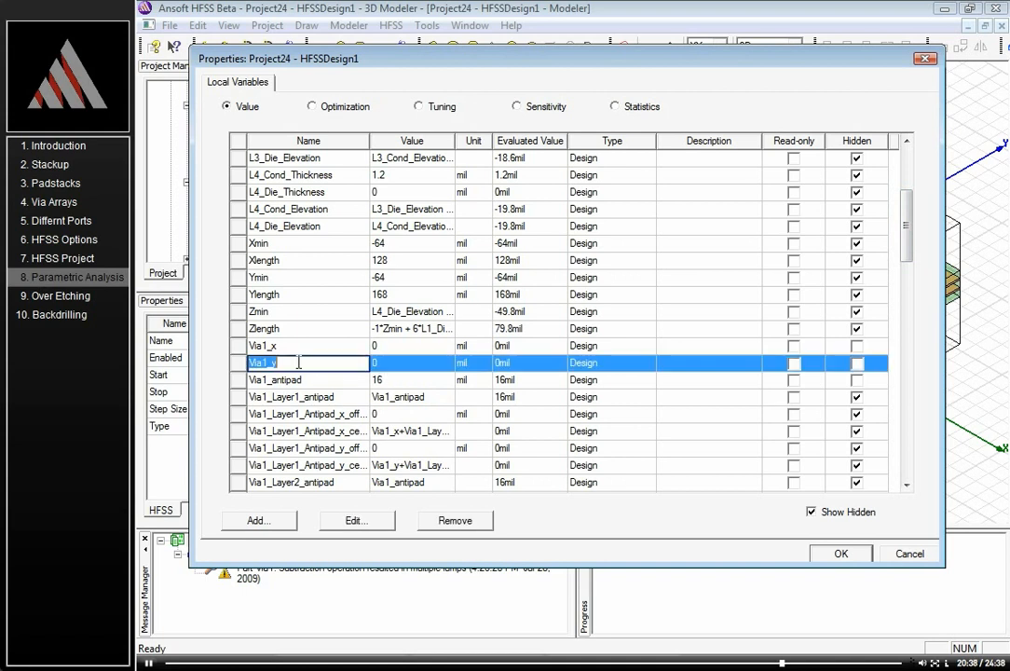
left_click(312, 106)
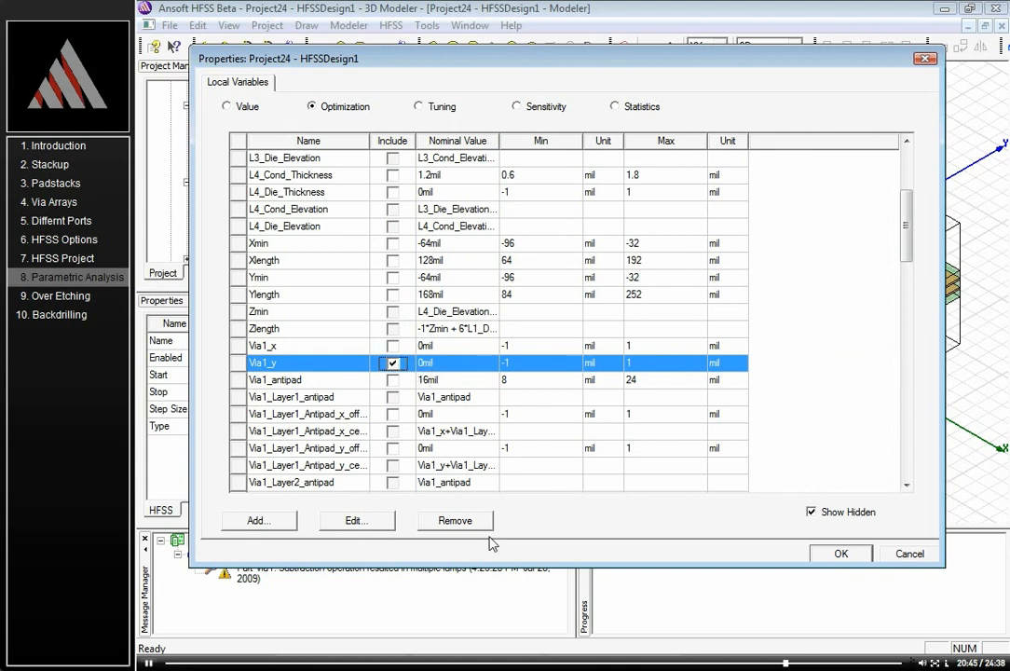
left_click(839, 554)
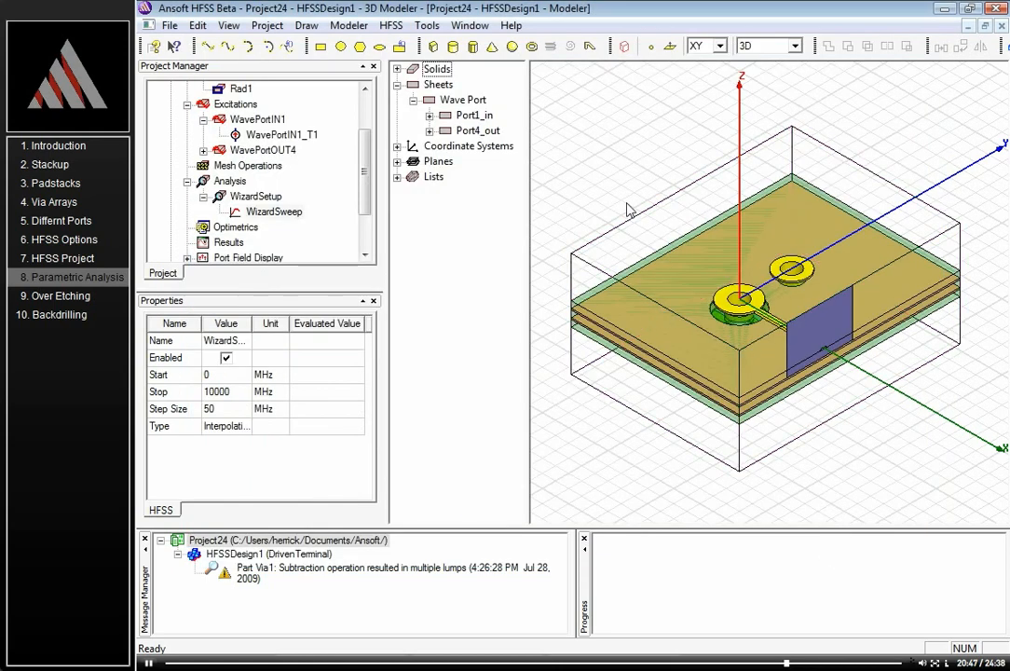
Step: Set HFSSDesign1's variable Via1_y to -10 mil to move the signal via with its trace and port
left_click_drag(750, 247, 738, 286)
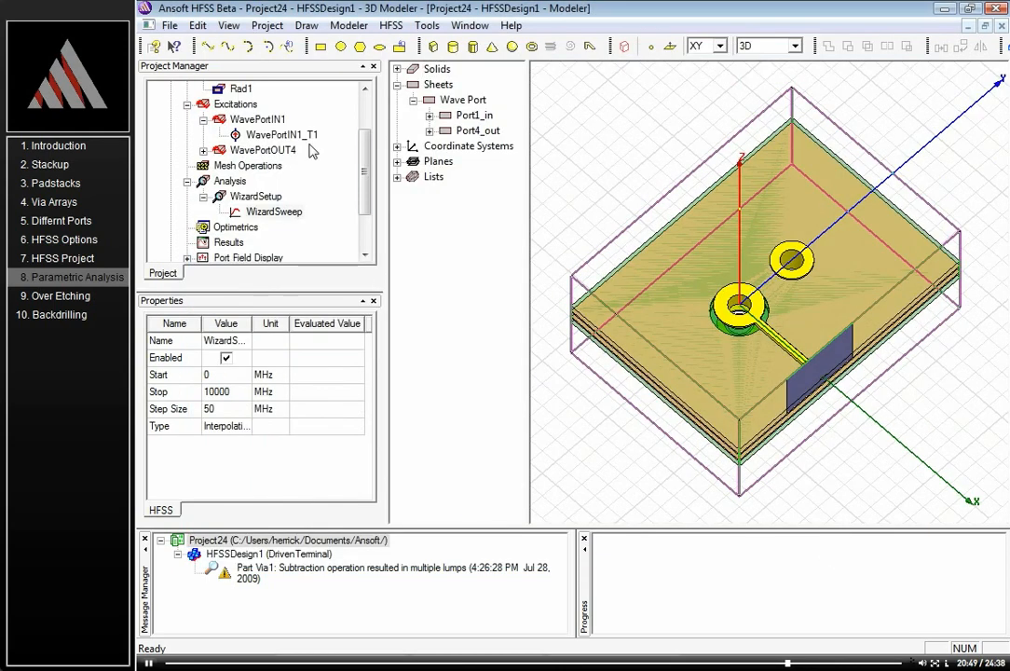
scroll(370, 166, "up", 3)
left_click(261, 104)
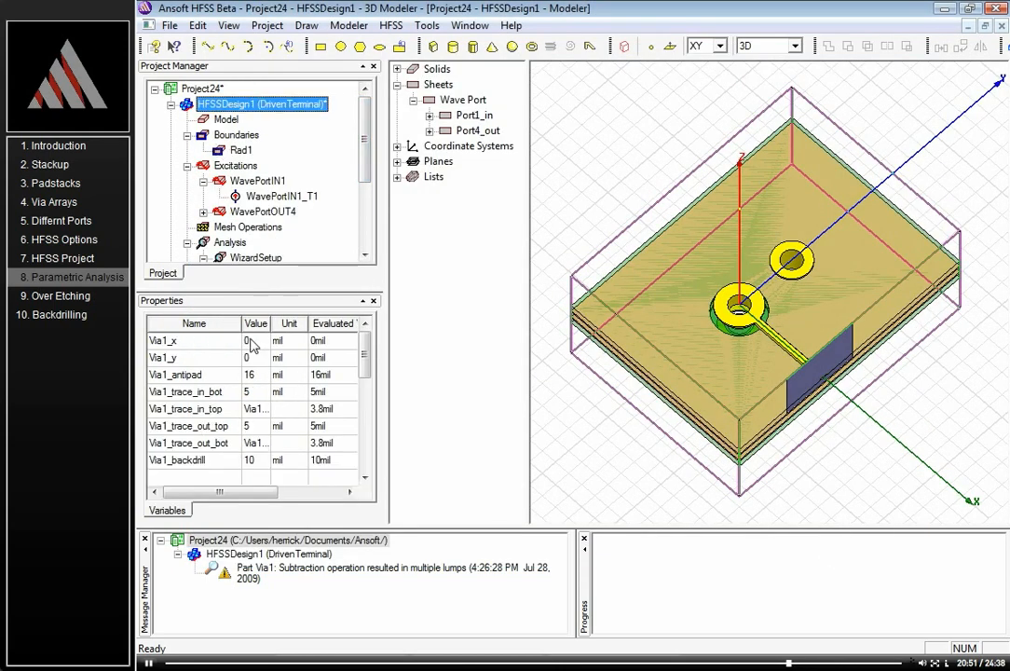
left_click(261, 357)
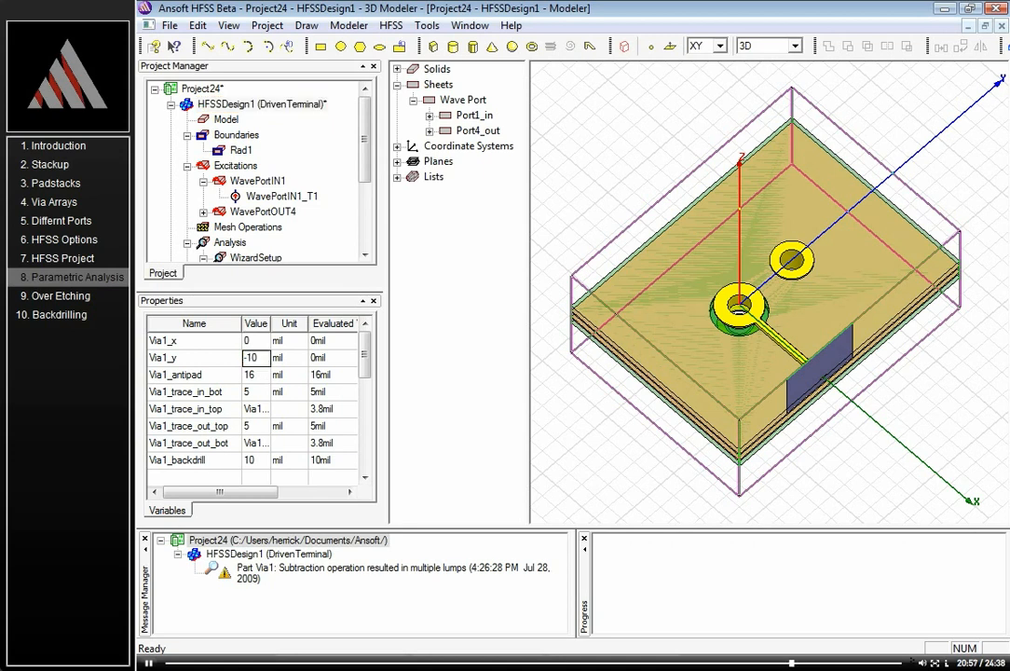
key("Return")
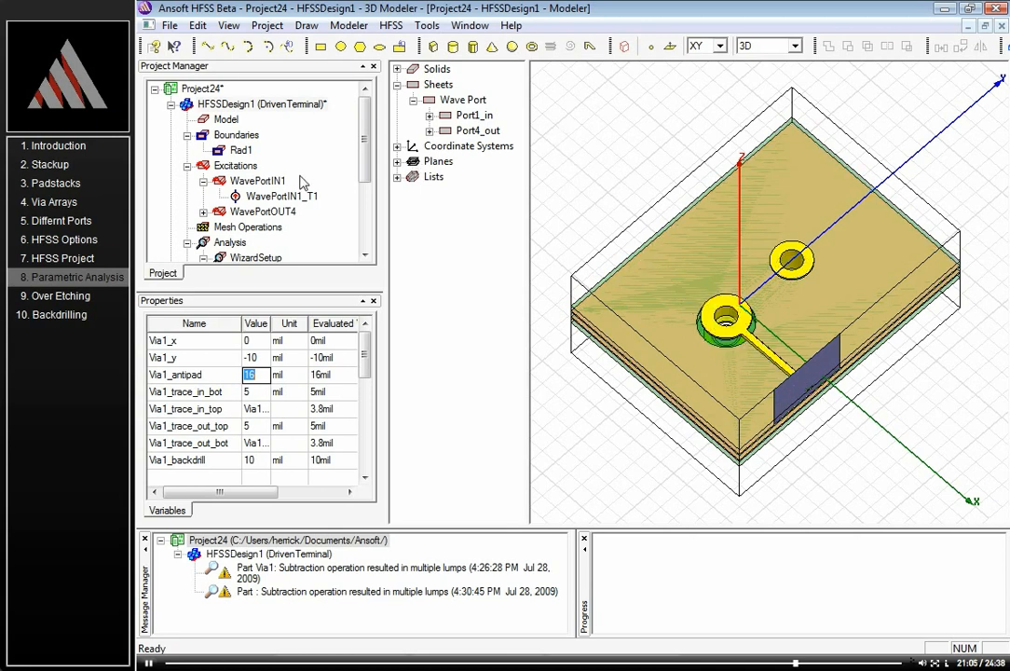
Step: Add a parametric analysis setup to the design's Optimetrics
scroll(305, 178, "down", 2)
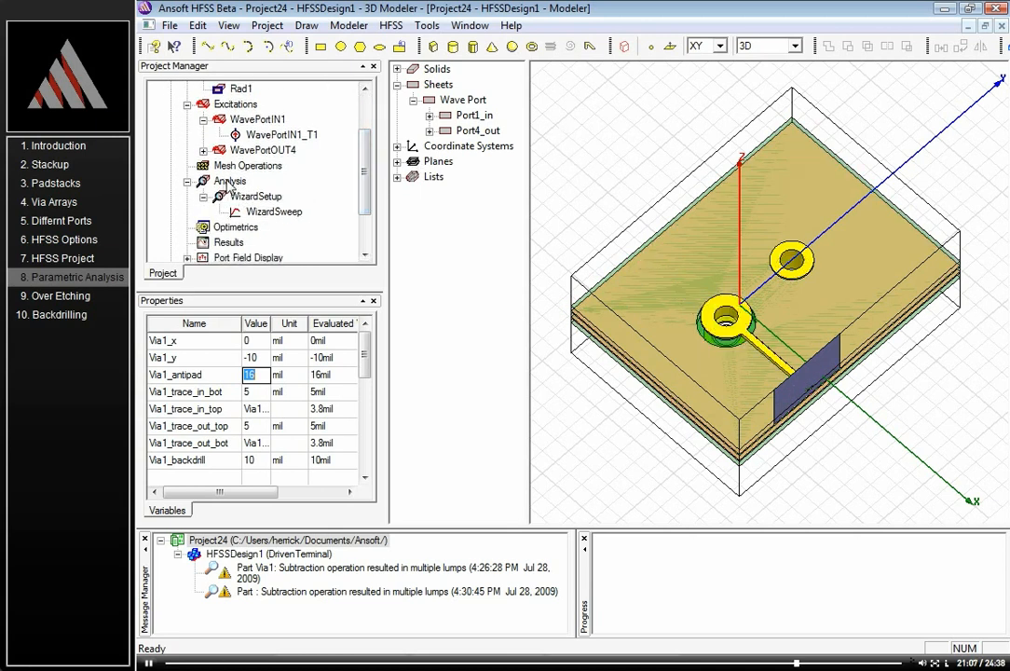
scroll(309, 154, "down", 1)
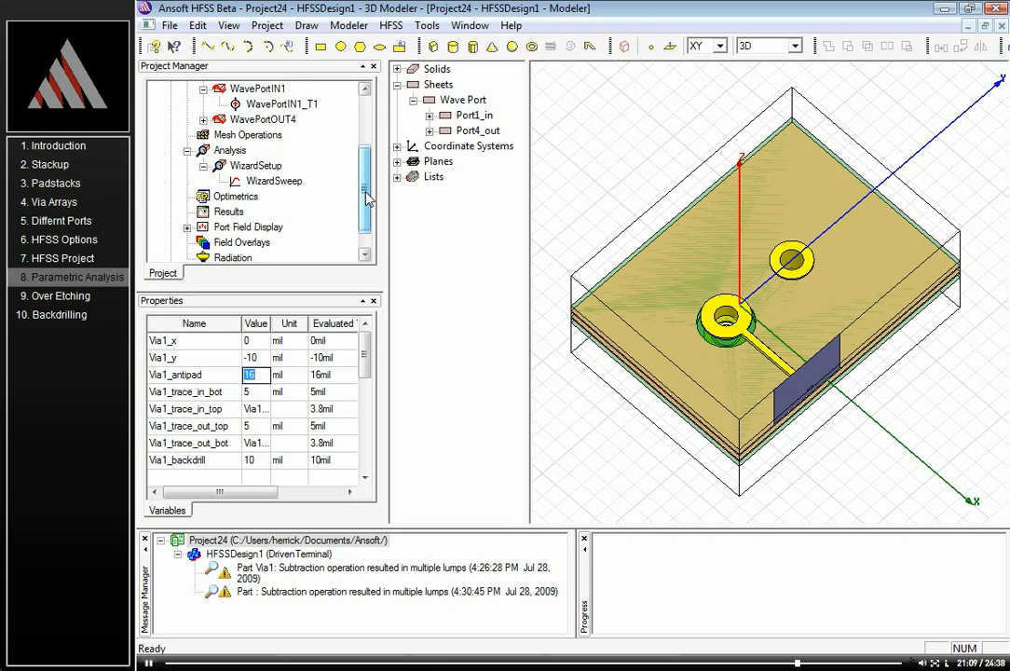
left_click(228, 196)
right_click(216, 212)
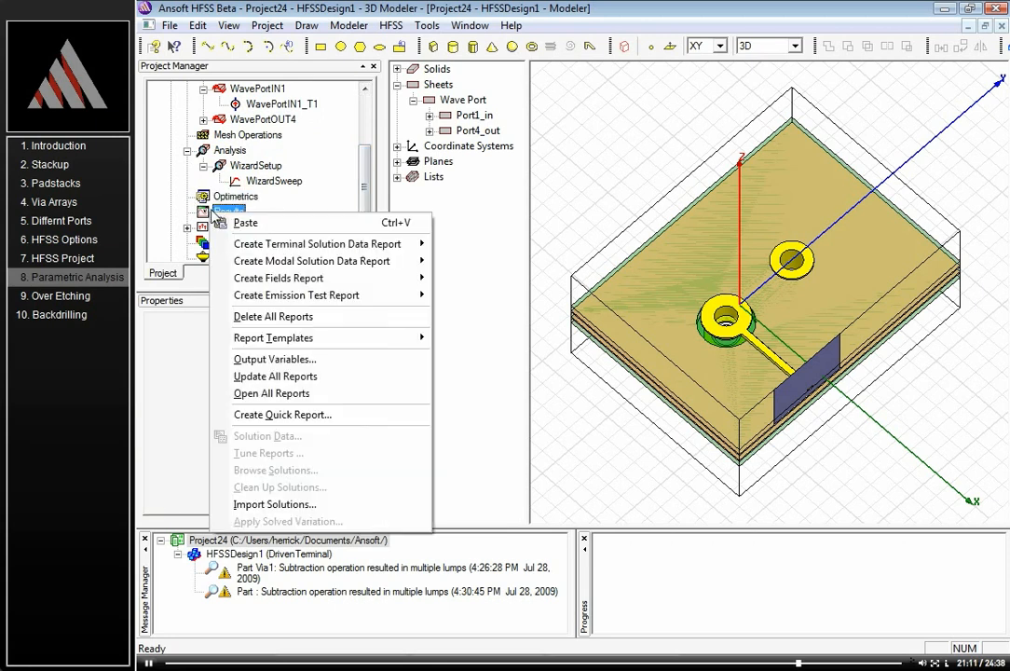
right_click(224, 198)
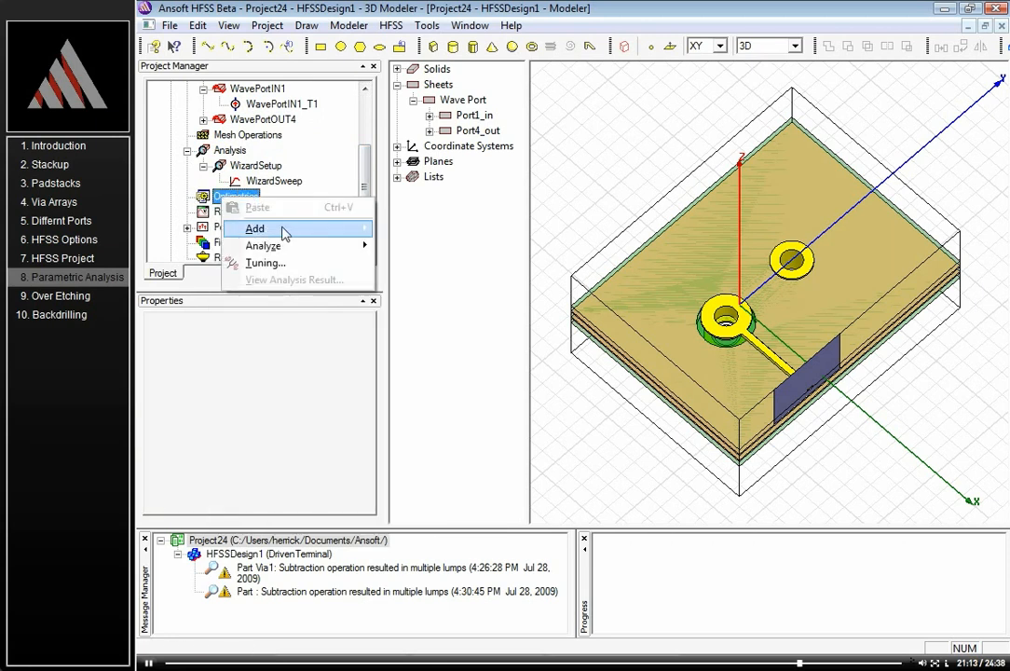
mouse_move(270, 229)
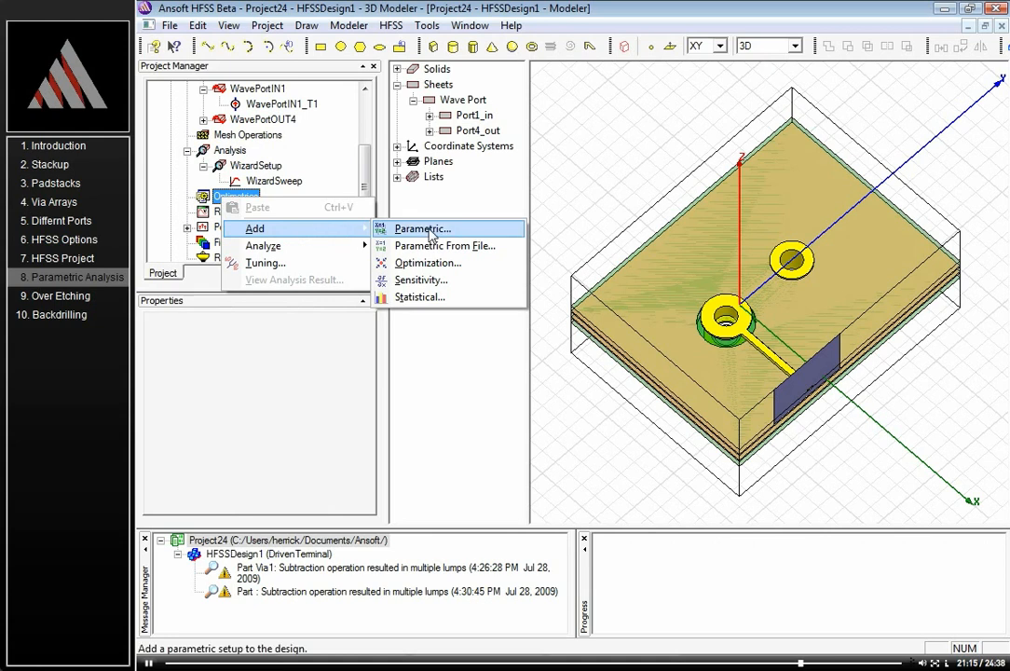
left_click(444, 230)
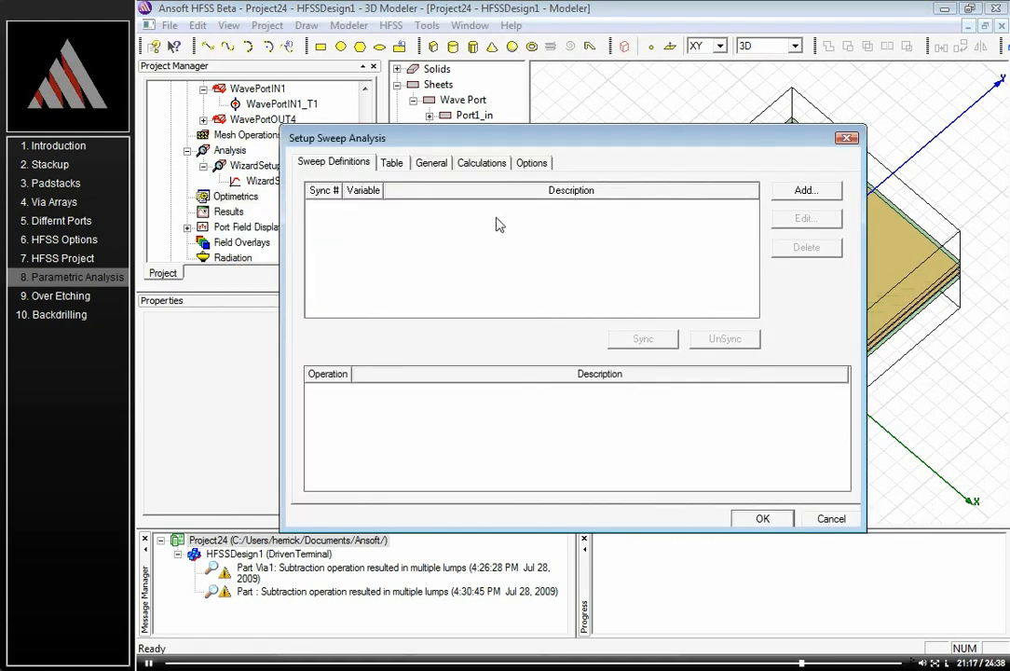
Step: Add a linear-step sweep of Via1_y from -10 mil to 10 mil in 2 mil steps, check its table and confirm the parametric setup
left_click(822, 194)
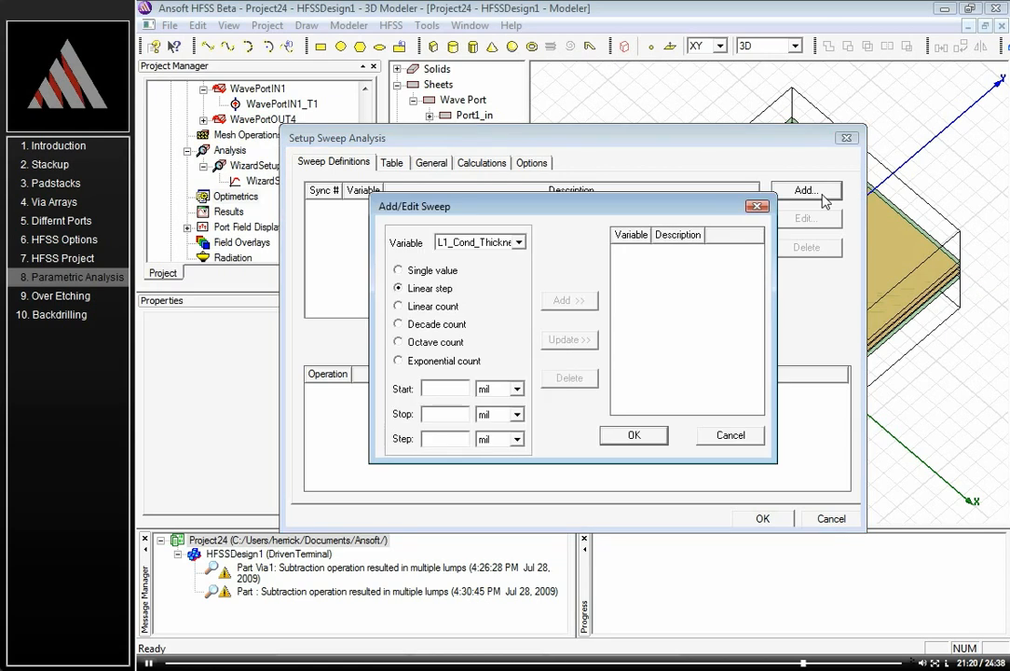
left_click(519, 242)
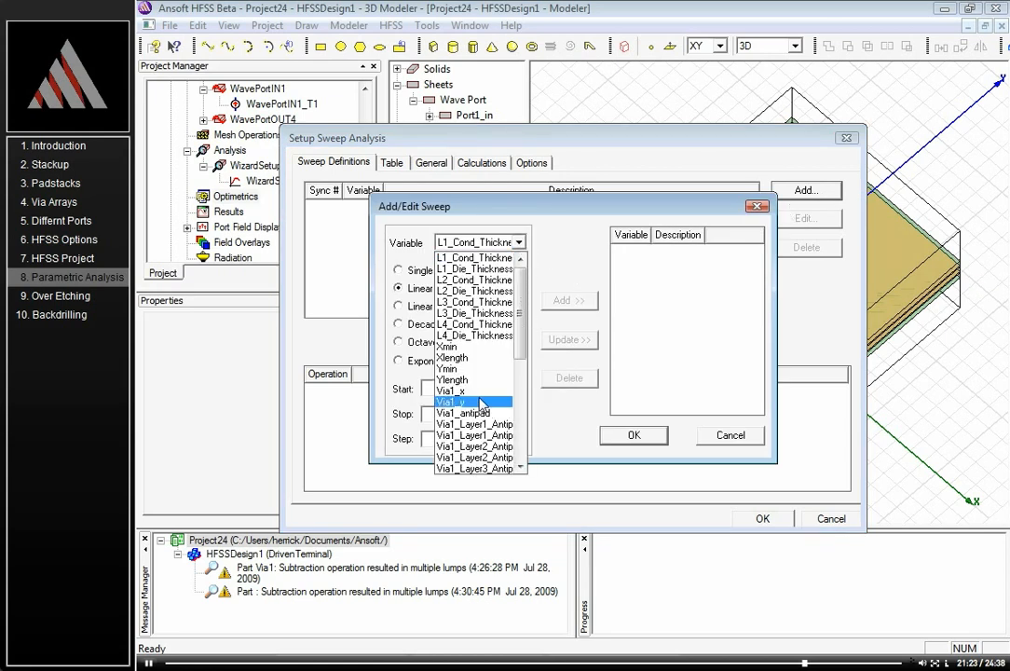
left_click(475, 403)
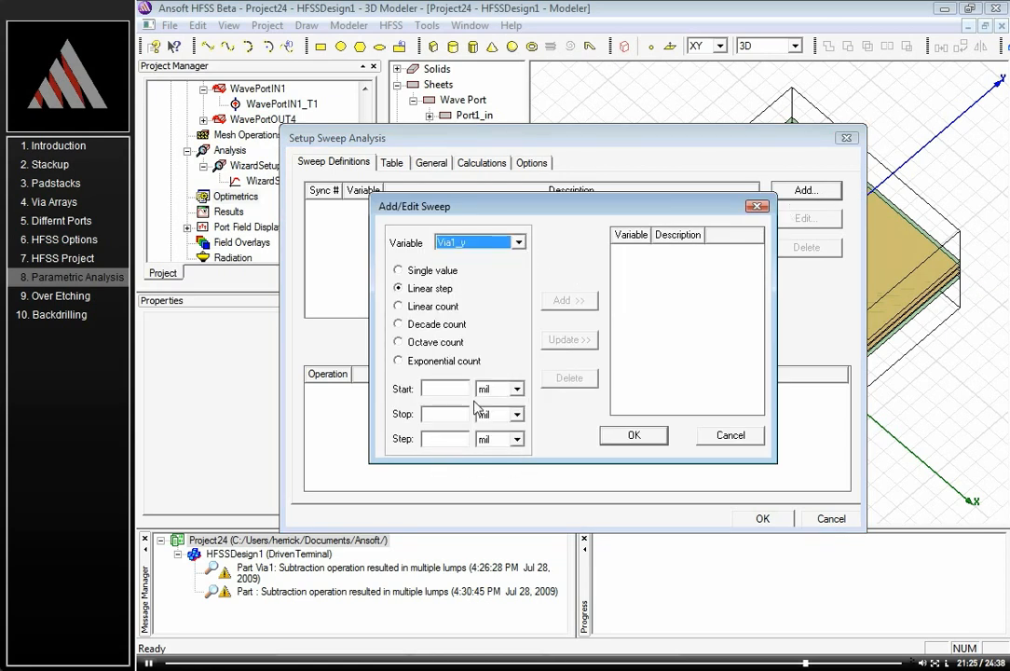
left_click(446, 388)
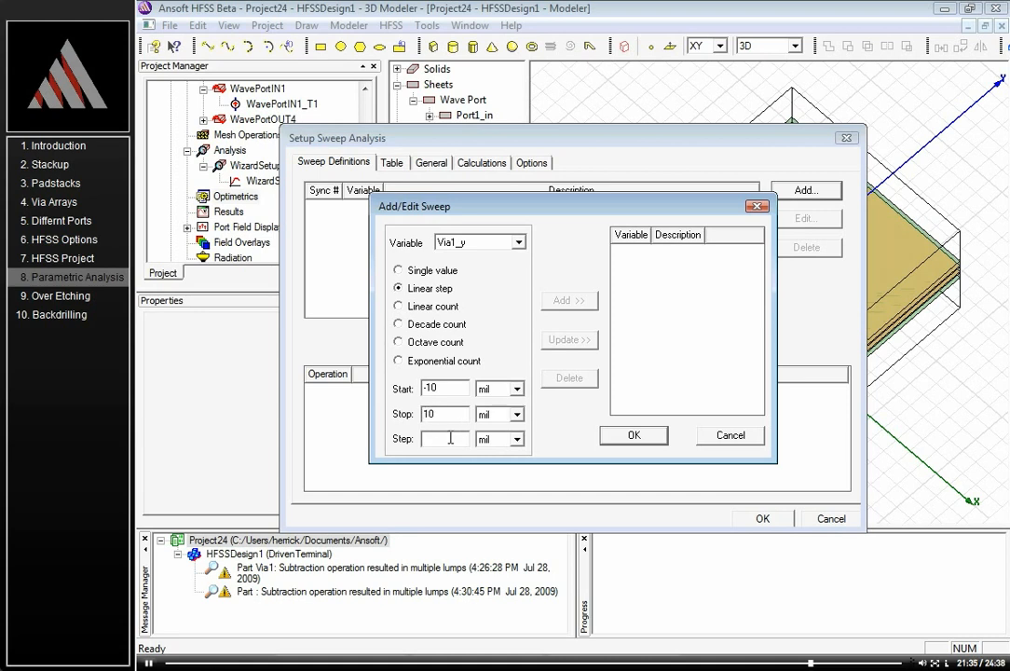
left_click(451, 438)
type("2")
left_click(562, 307)
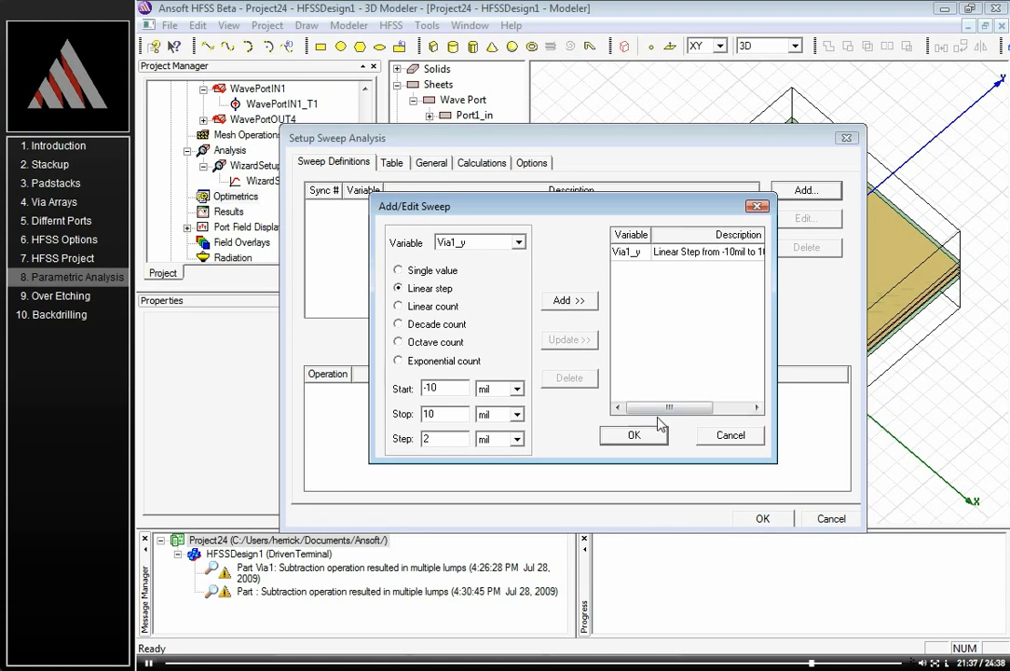
left_click(634, 435)
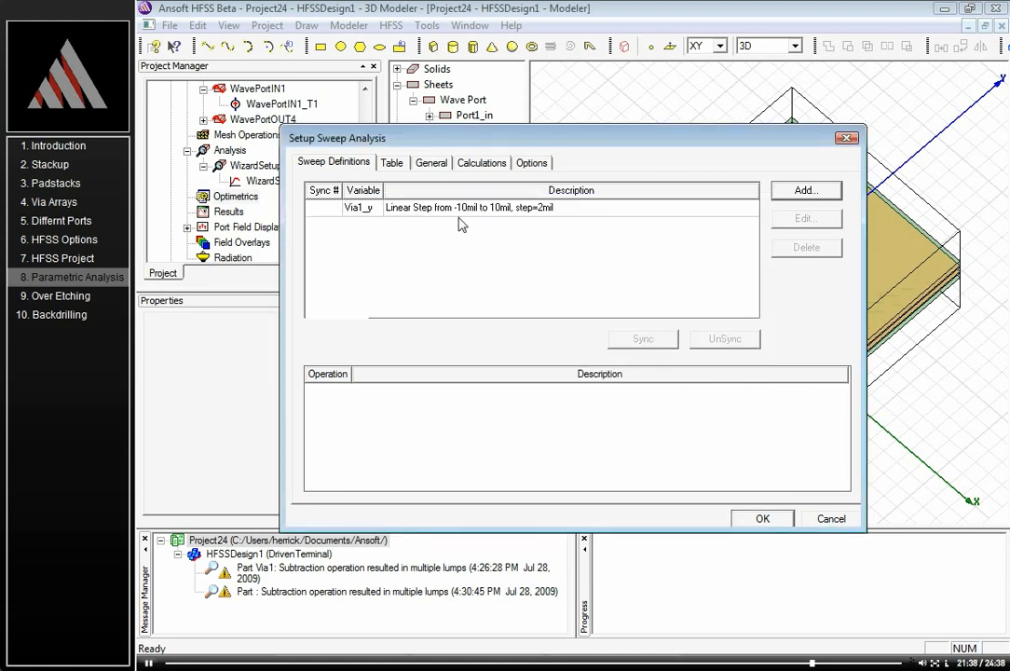
left_click(392, 163)
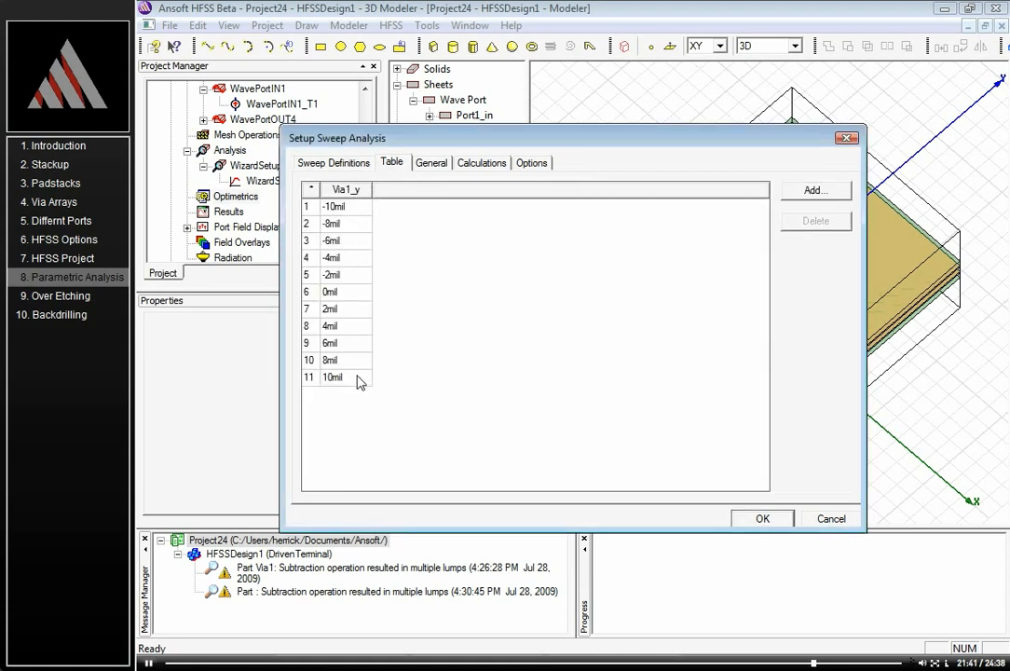
left_click(763, 519)
Step: Select the signal via in the 3D view and start a new animation with Via1 as its drawing
left_click_drag(682, 182, 737, 334)
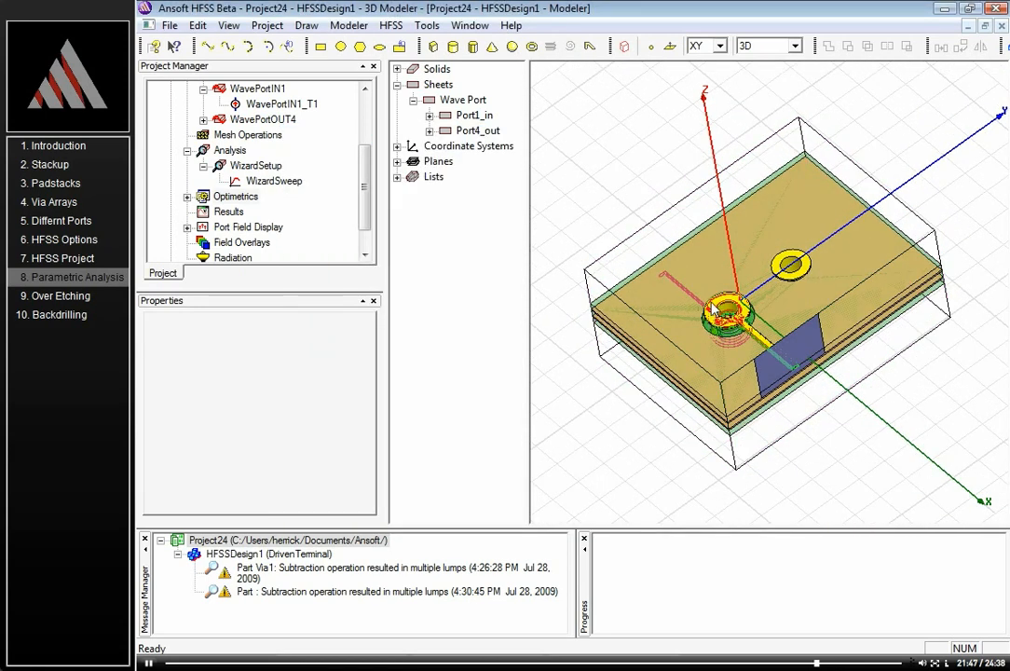
left_click(713, 309)
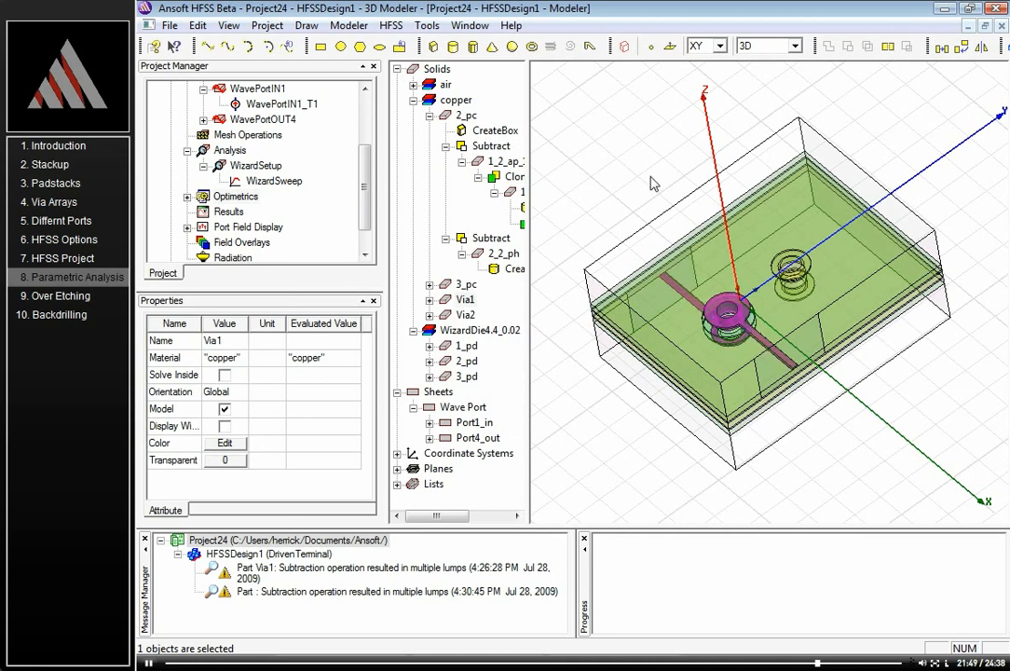
right_click(613, 174)
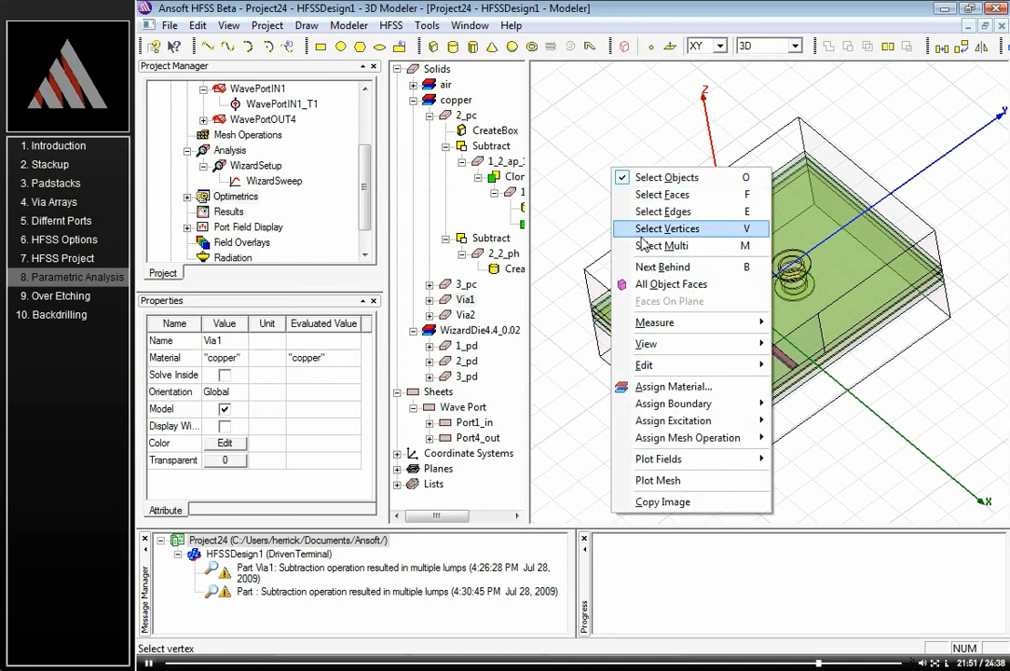
mouse_move(739, 344)
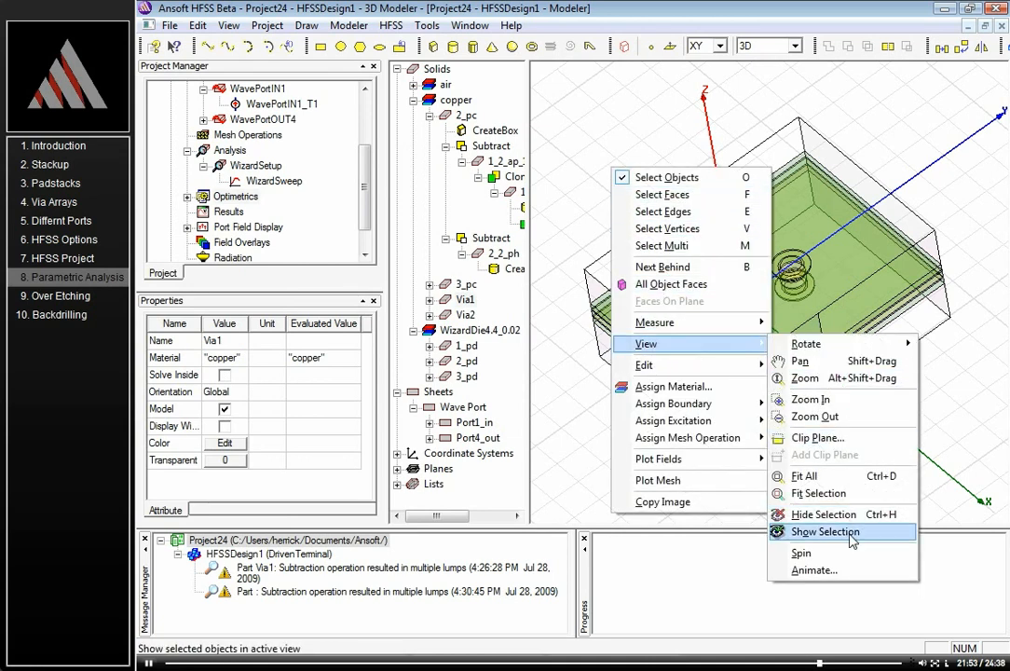
left_click(812, 570)
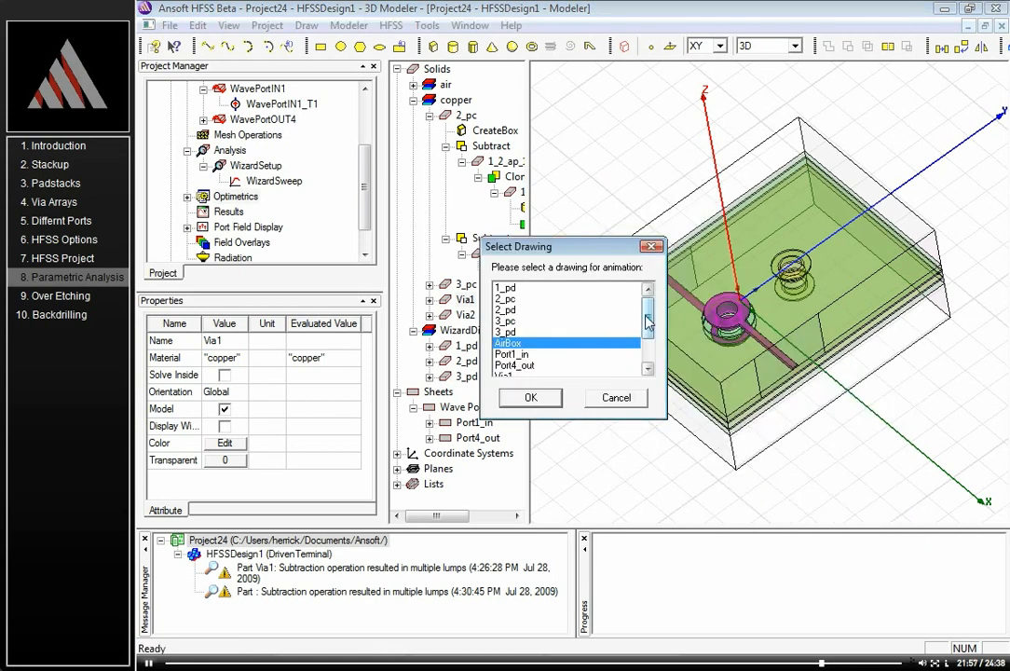
left_click_drag(648, 321, 651, 348)
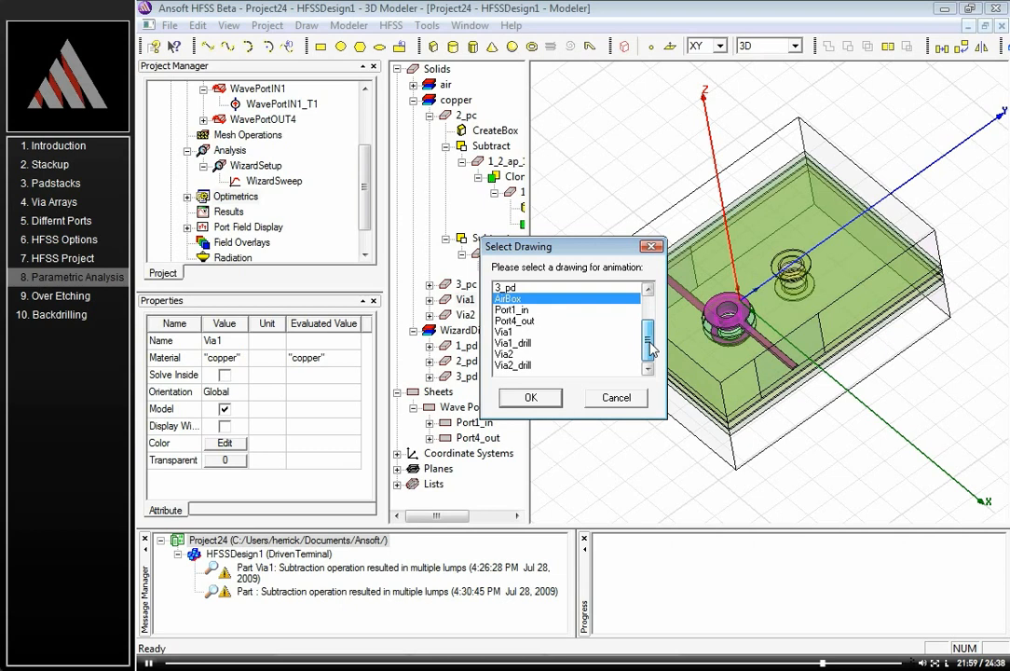
left_click(518, 333)
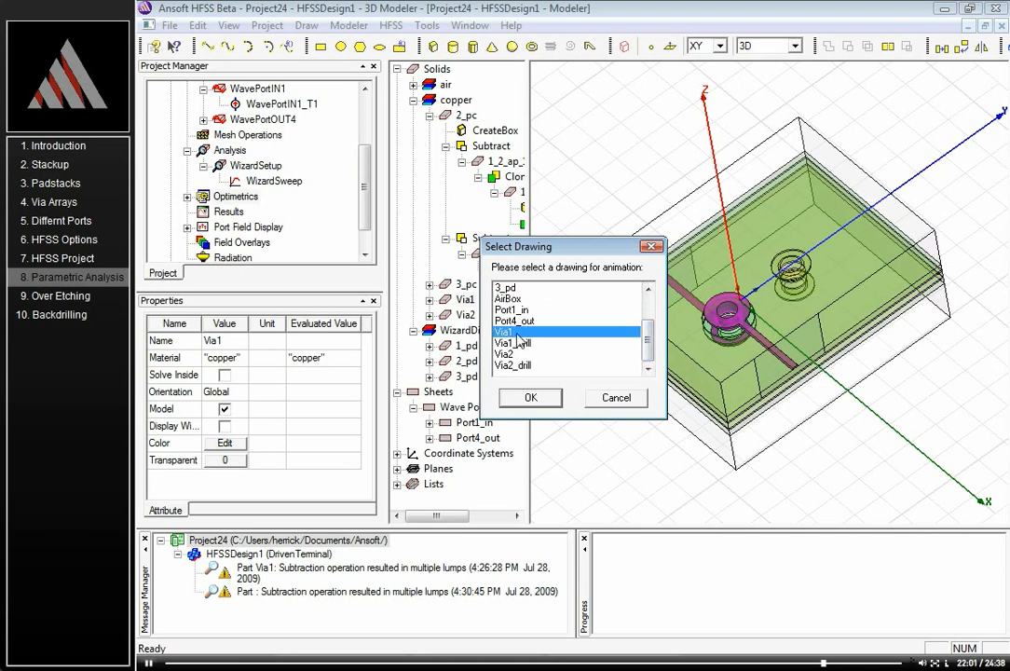
left_click(542, 399)
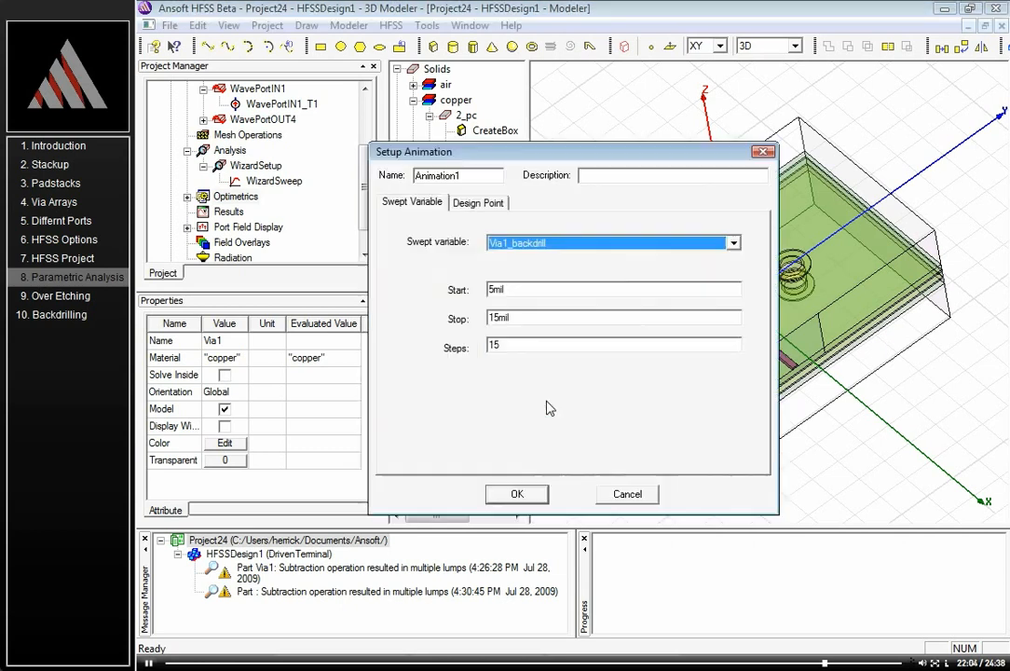
Step: Animate the swept variable Via1_y from -10 mil to 10 mil in 15 steps
left_click(734, 243)
left_click(585, 306)
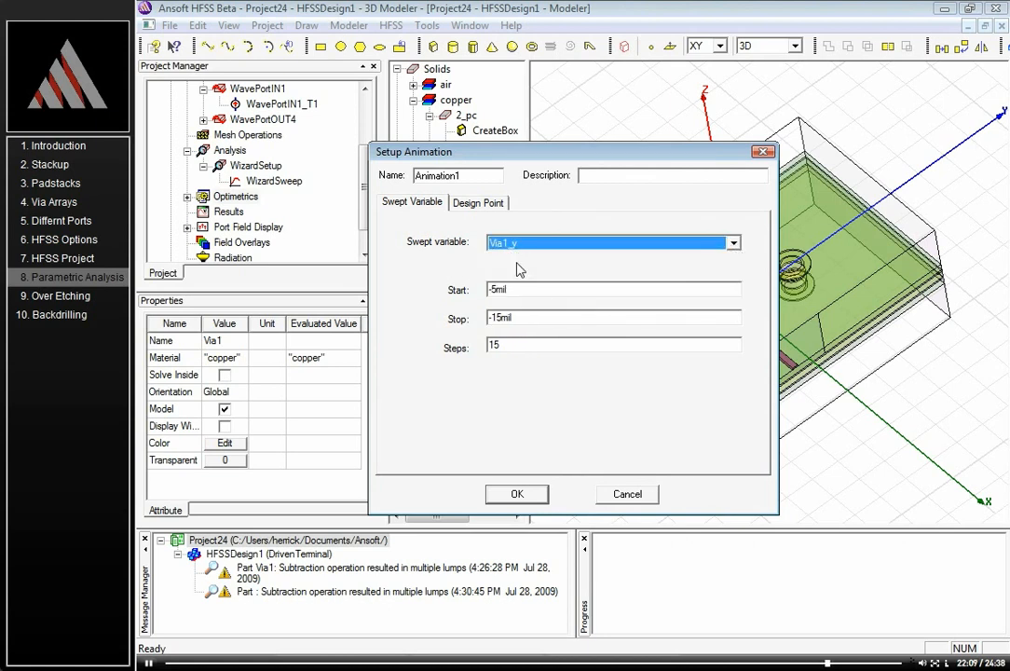
left_click_drag(523, 286, 479, 290)
type("-10")
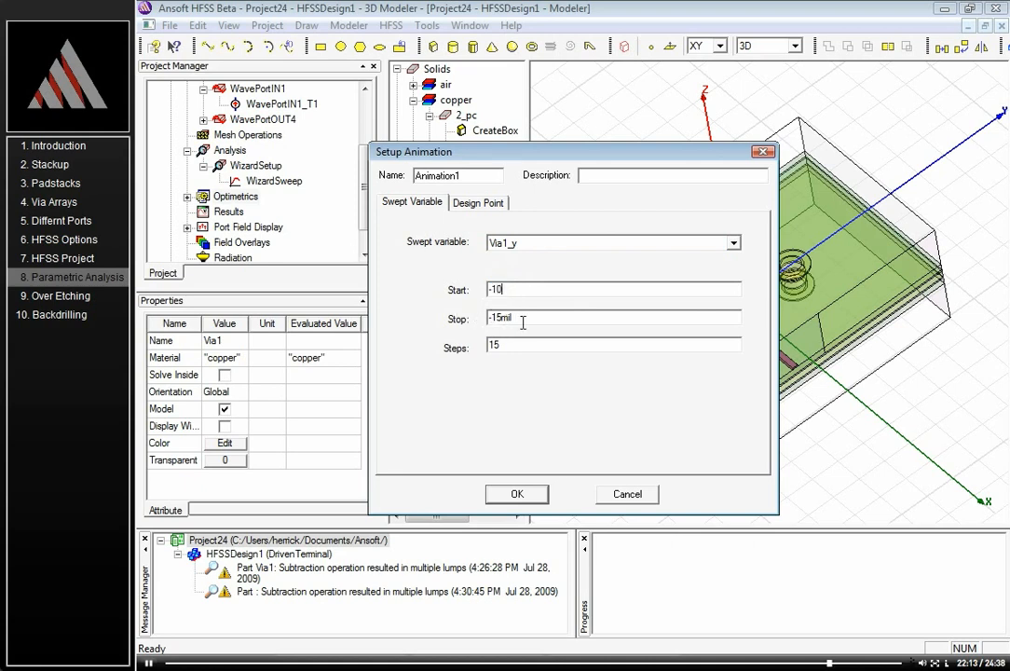
left_click_drag(523, 322, 466, 319)
type("10")
left_click_drag(506, 346, 485, 351)
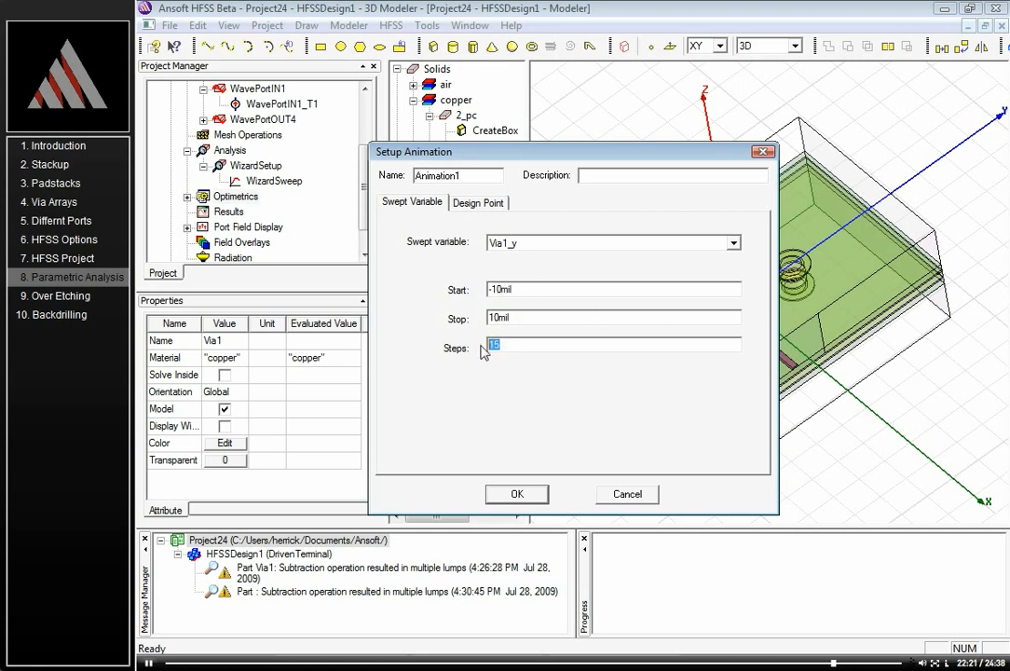
left_click(538, 501)
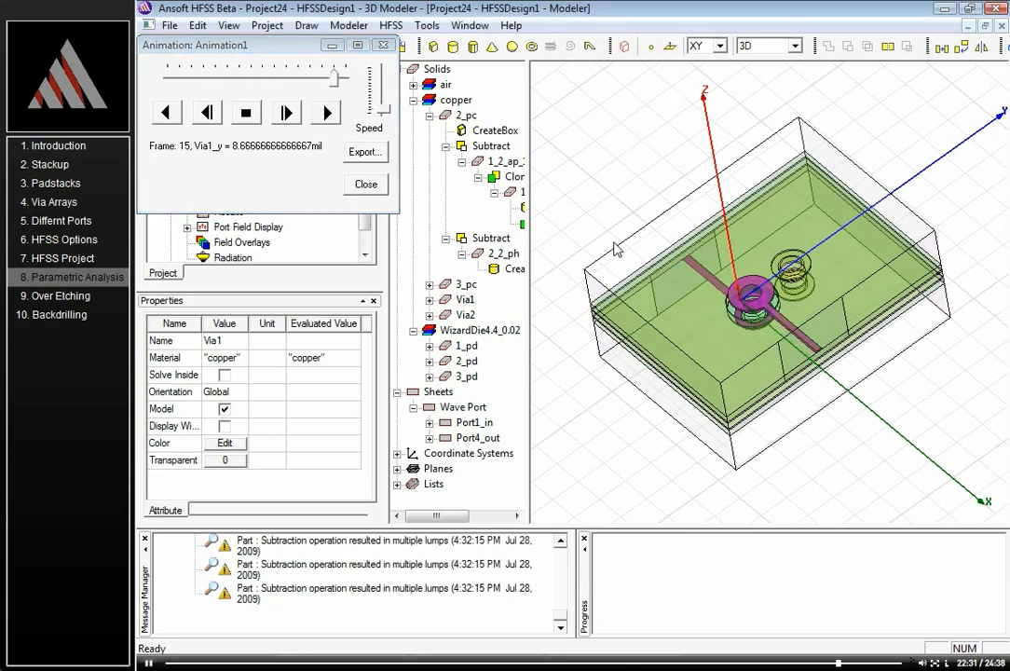
Step: Clear the via selection, stop the Via1_y animation and close its playback window
left_click(614, 245)
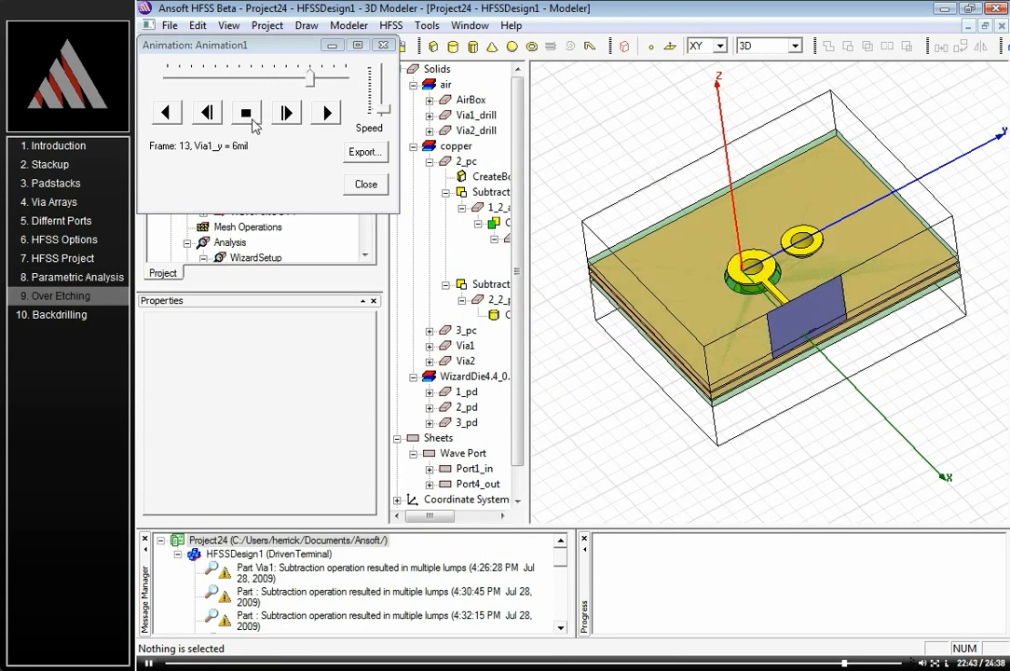
left_click(248, 116)
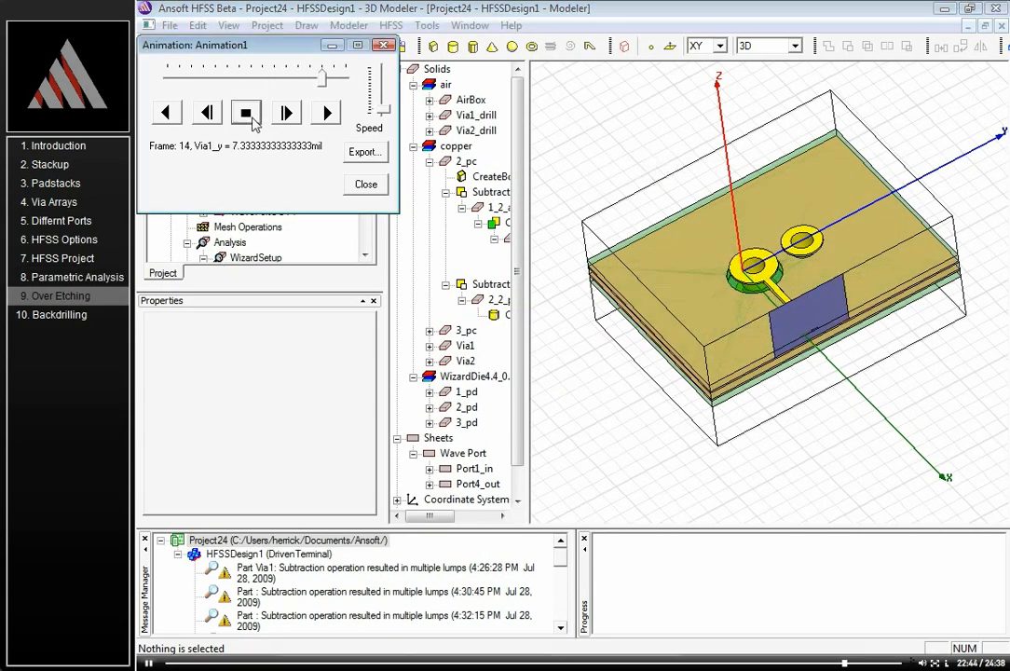
left_click(367, 185)
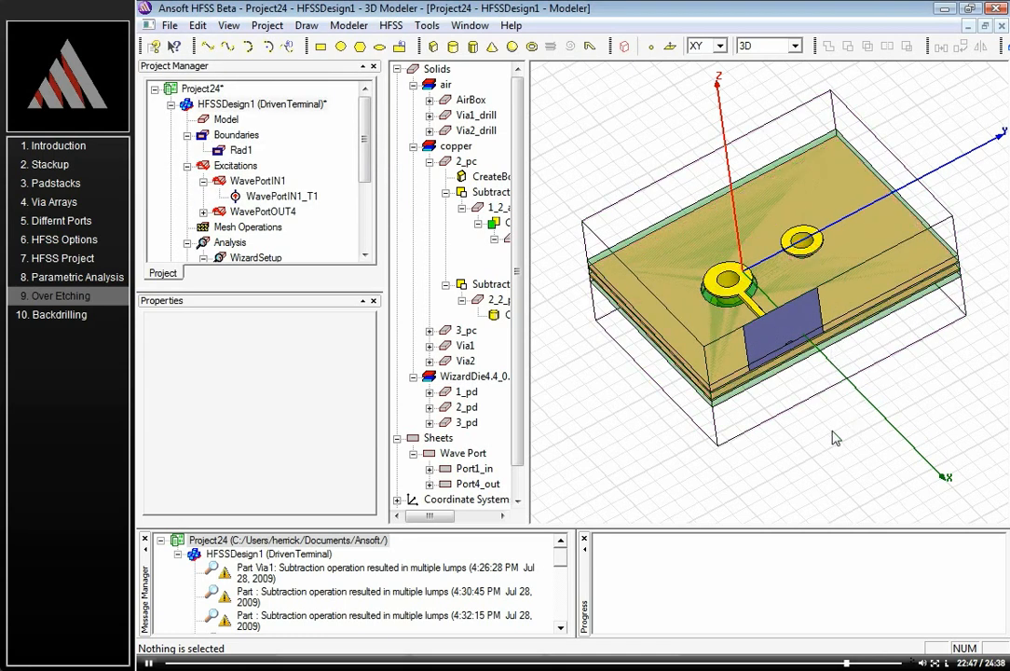
Step: Examine the etched trace cross-section at Port1_in up close, together with HFSSDesign1's top and bottom trace width variables
left_click_drag(814, 466, 769, 320)
left_click_drag(790, 404, 761, 364)
left_click_drag(821, 436, 789, 352)
left_click_drag(786, 394, 773, 382)
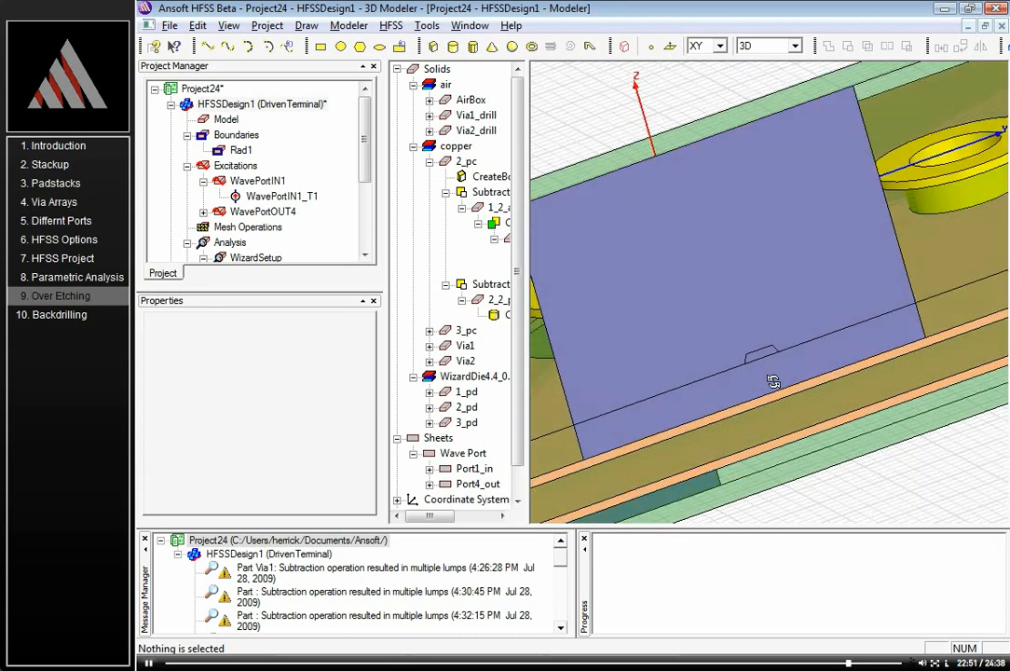
left_click(811, 259)
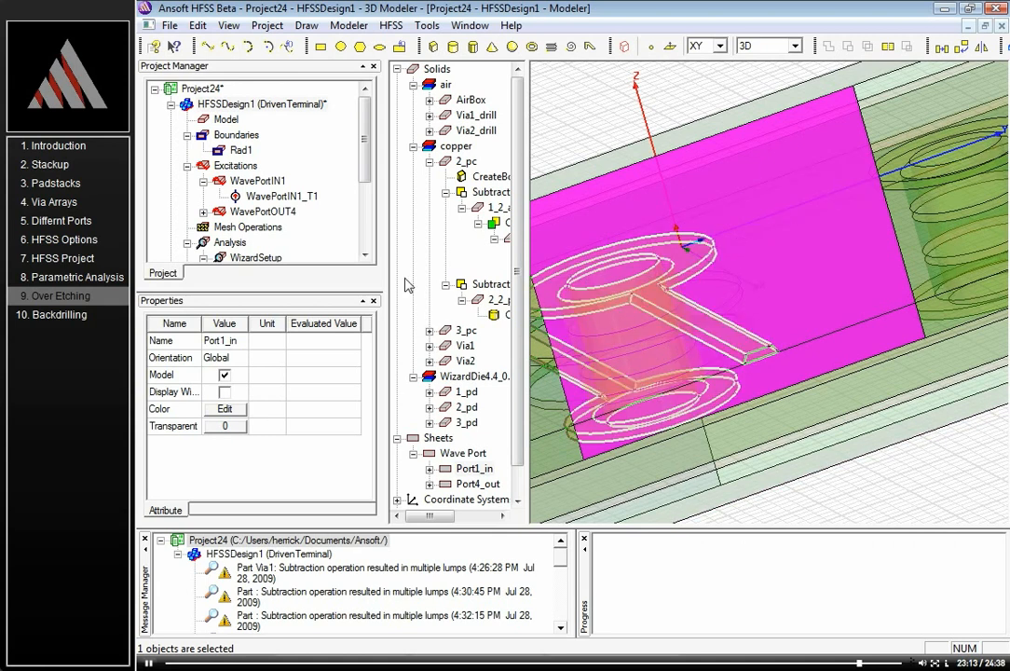
left_click(200, 104)
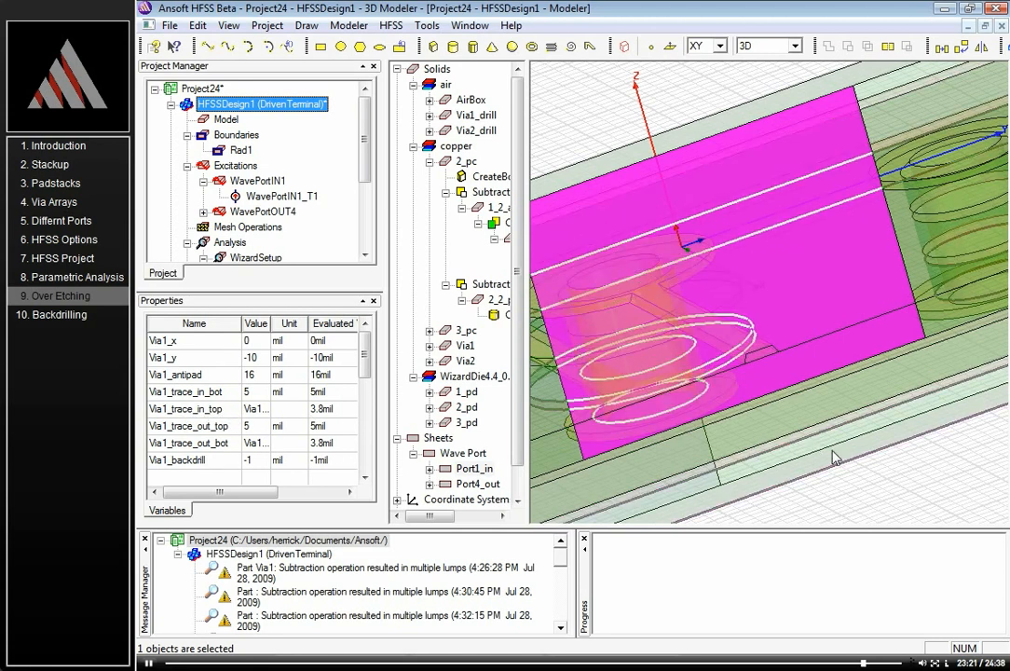
Step: Set HFSSDesign1's variable Via1_backdrill to 5 mil to backdrill the signal via
left_click(910, 501)
left_click_drag(673, 115, 726, 282)
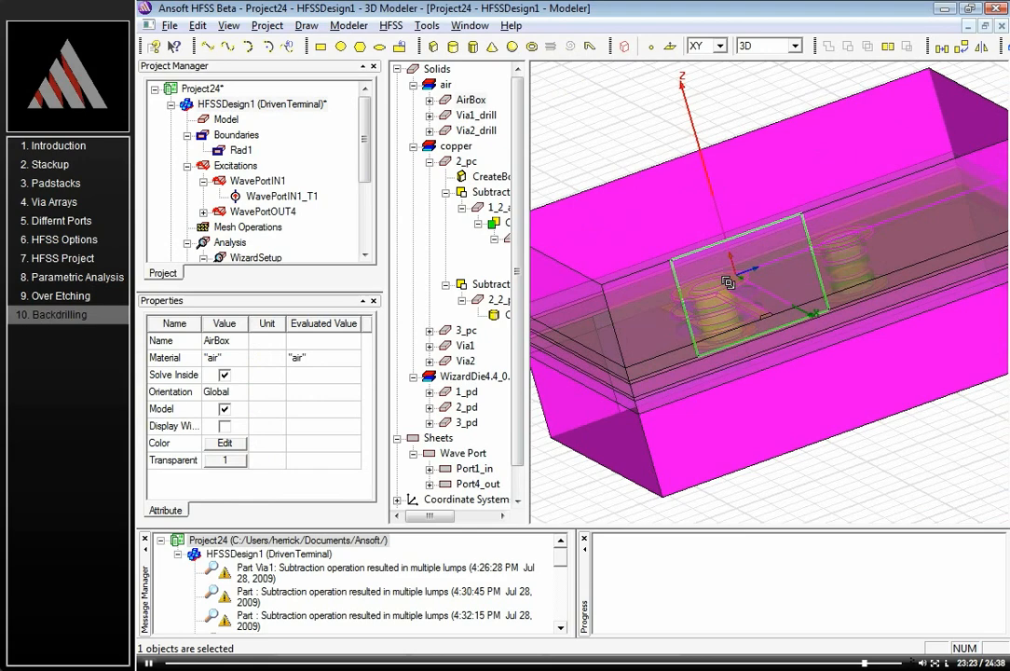
left_click(651, 115)
left_click_drag(685, 317, 669, 301)
left_click_drag(670, 334, 669, 356)
left_click(190, 108)
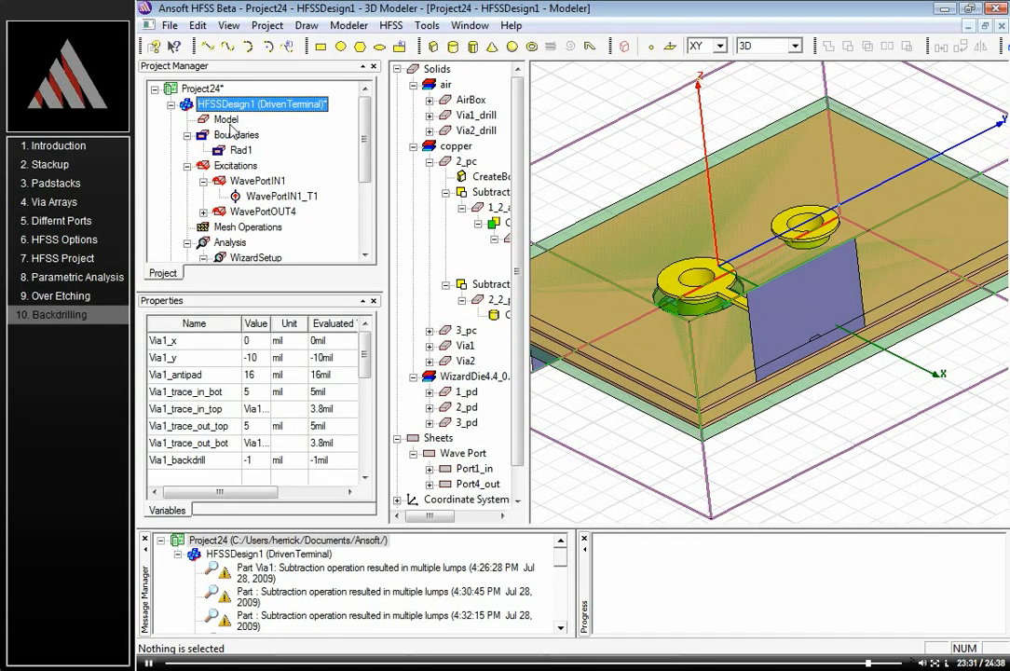
scroll(307, 158, "down", 3)
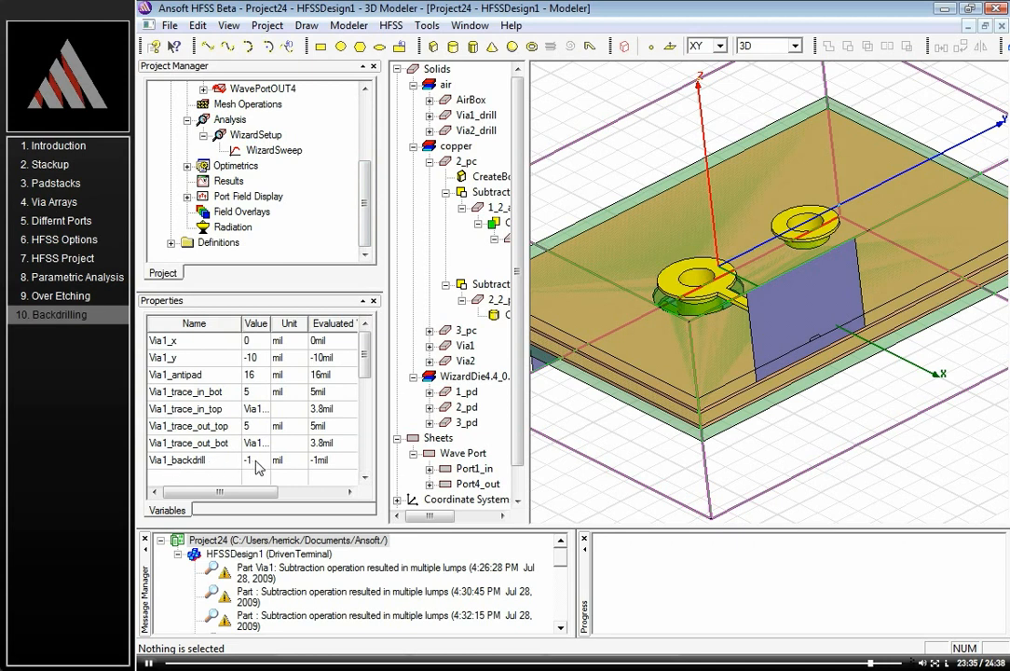
left_click_drag(829, 413, 788, 344)
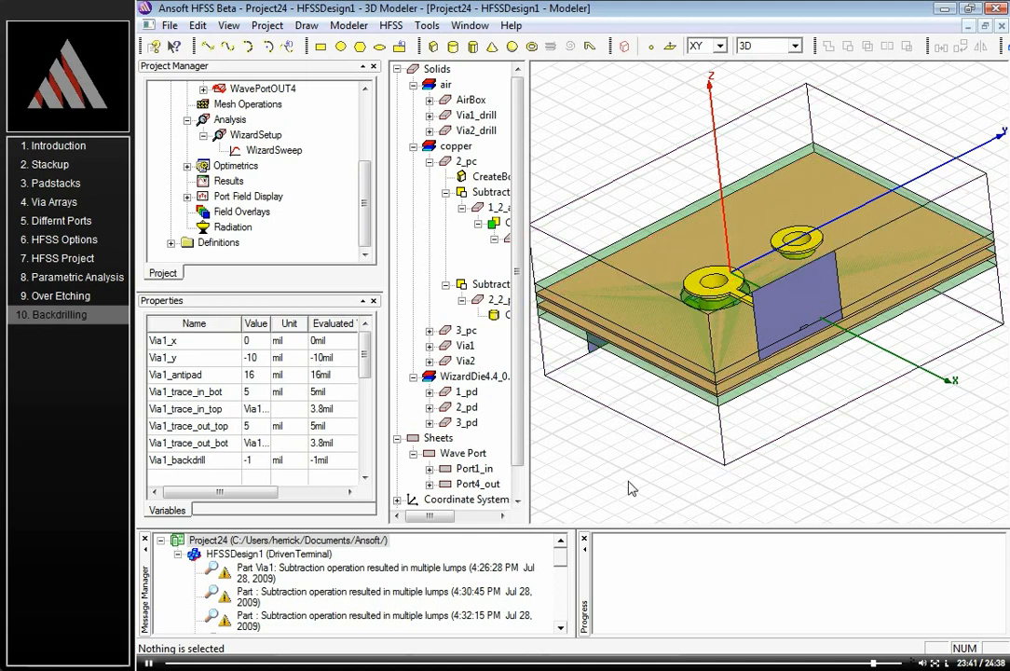
left_click(260, 459)
type("5")
key("Return")
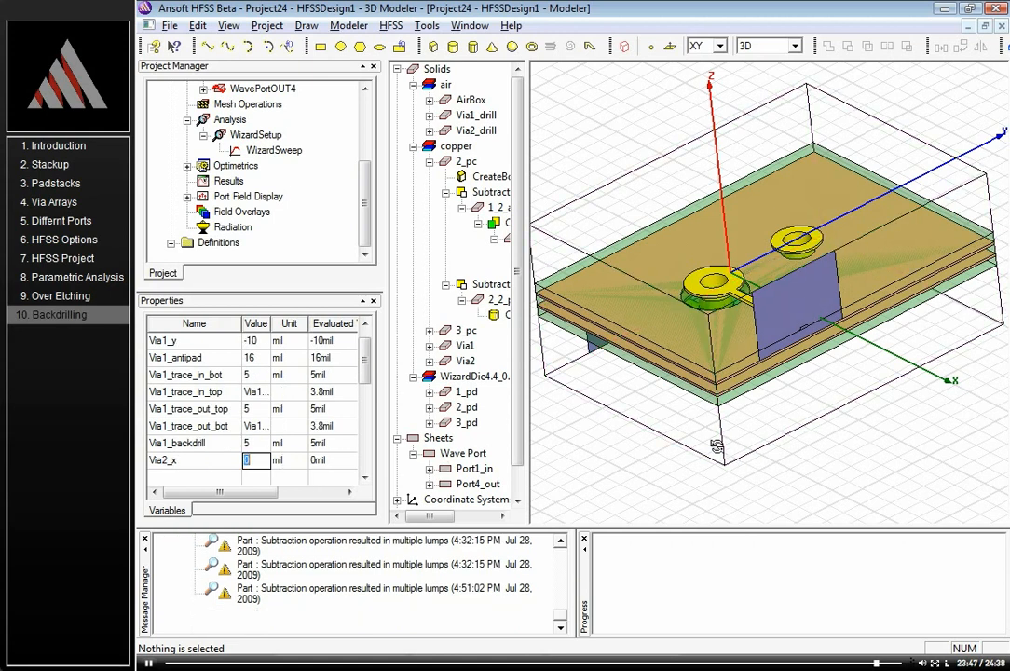
Step: Examine the backdrilled signal via from below and from the side
left_click_drag(717, 447, 717, 345)
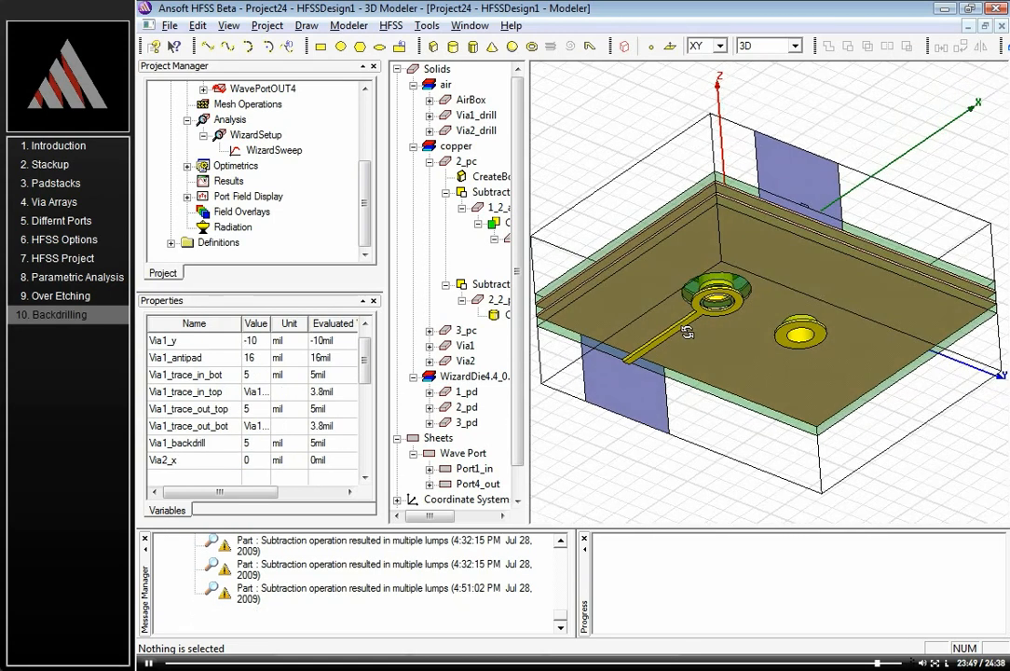
scroll(724, 279, "up", 3)
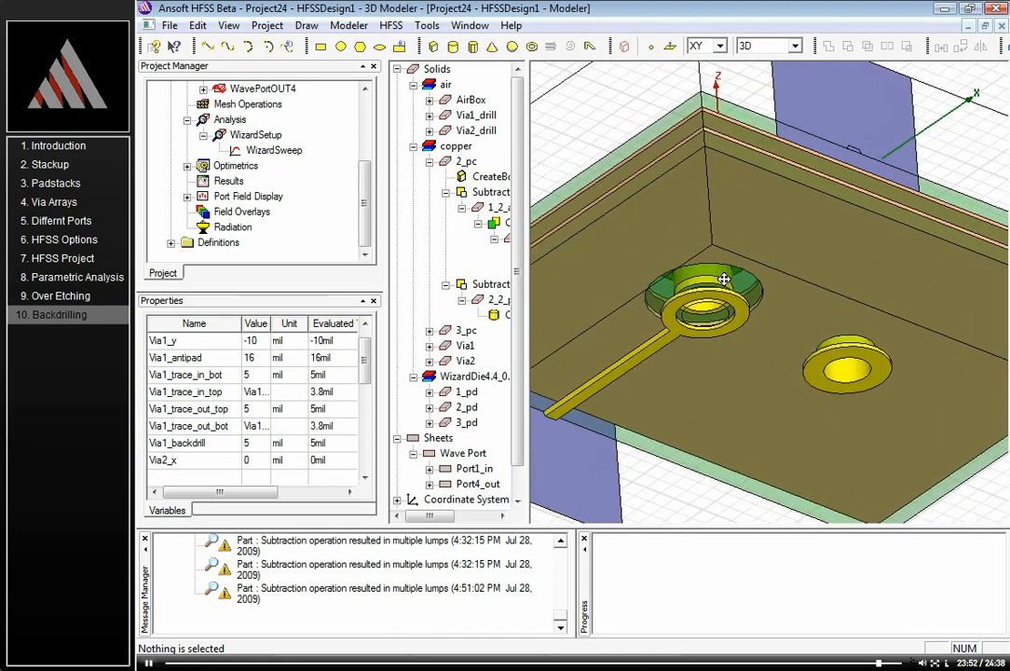
scroll(725, 280, "up", 3)
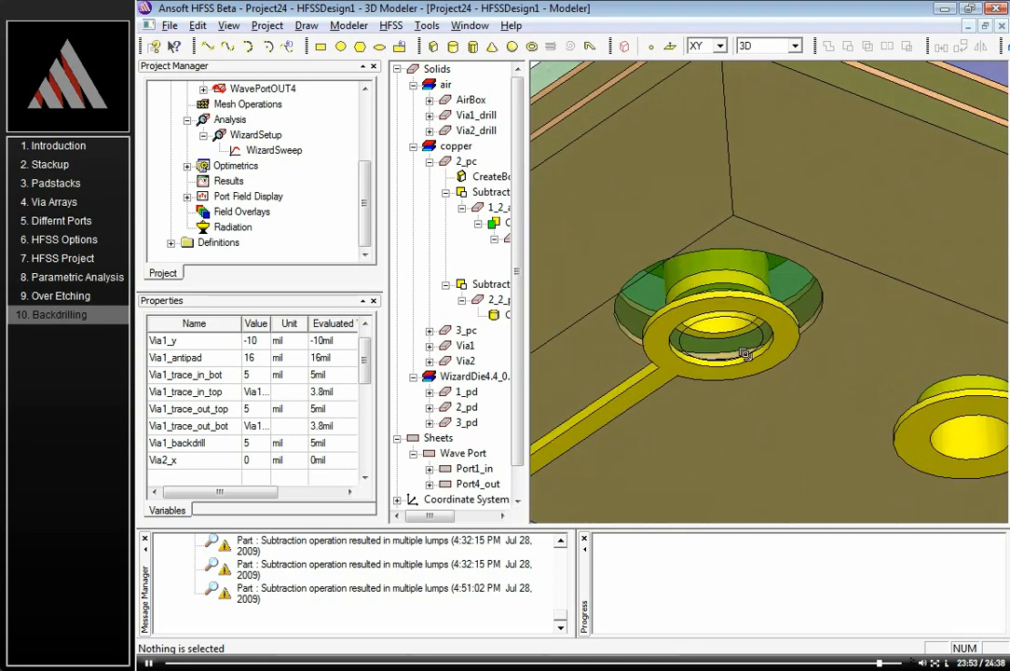
scroll(715, 322, "up", 1)
scroll(715, 323, "up", 1)
scroll(709, 326, "down", 4)
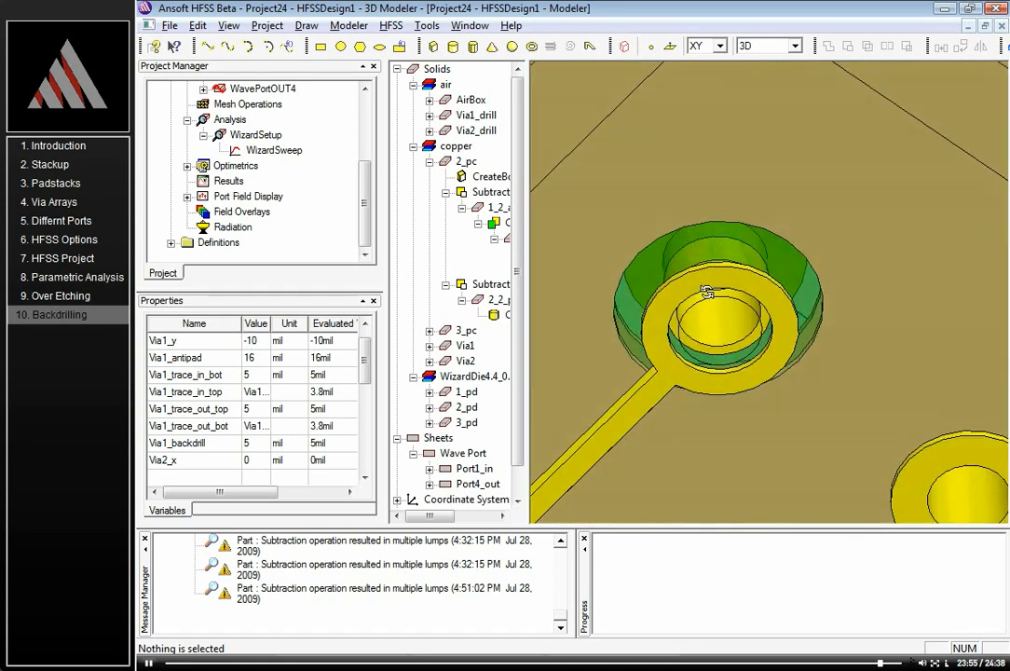
left_click_drag(694, 335, 716, 161)
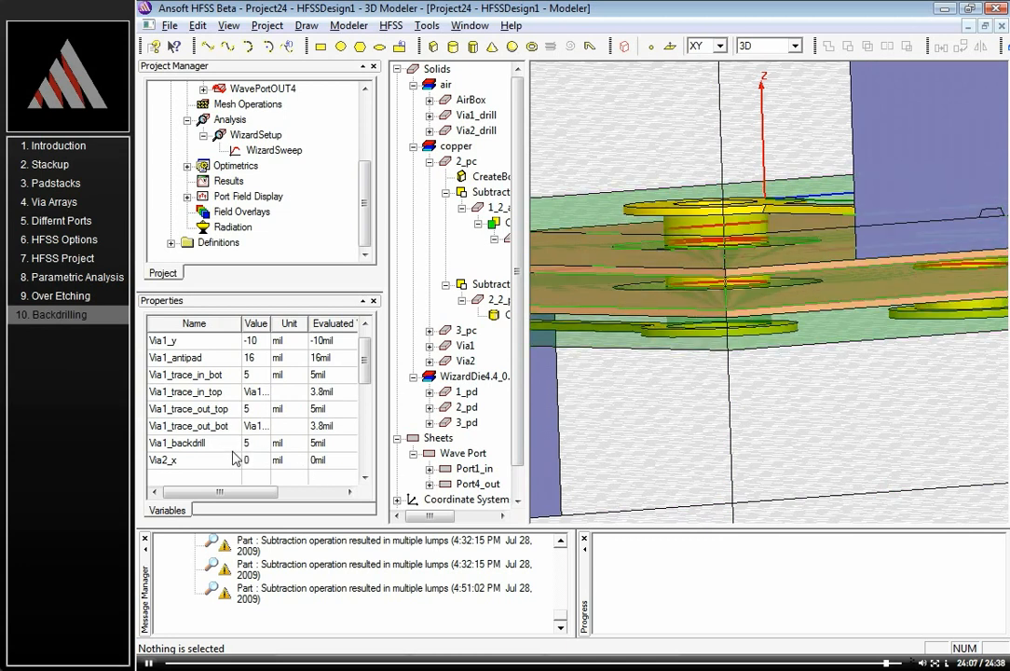
left_click_drag(697, 359, 720, 365)
mouse_move(712, 298)
left_mouse_down()
mouse_move(708, 266)
mouse_move(720, 291)
left_mouse_up()
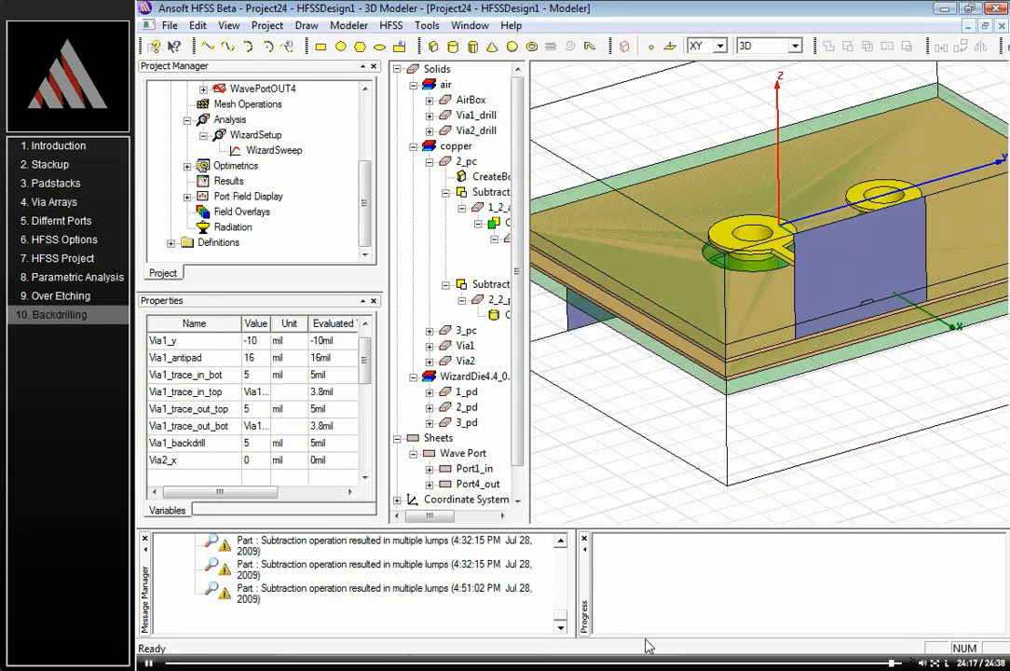
Step: Switch to Via Wizard and open its version, contact and help information
mouse_move(645, 655)
left_click(494, 643)
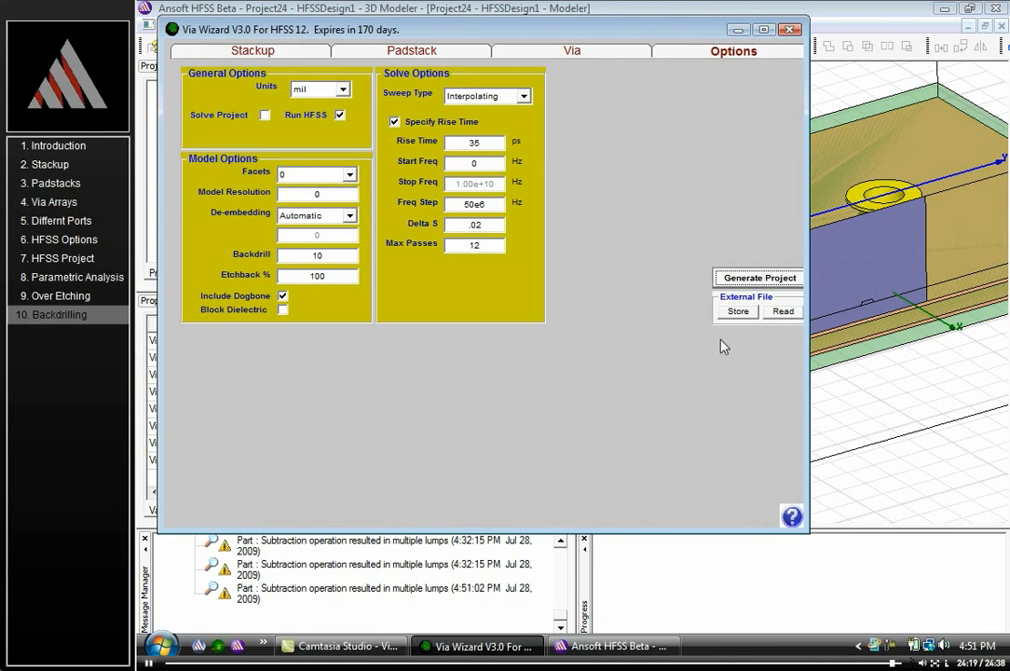
left_click(792, 517)
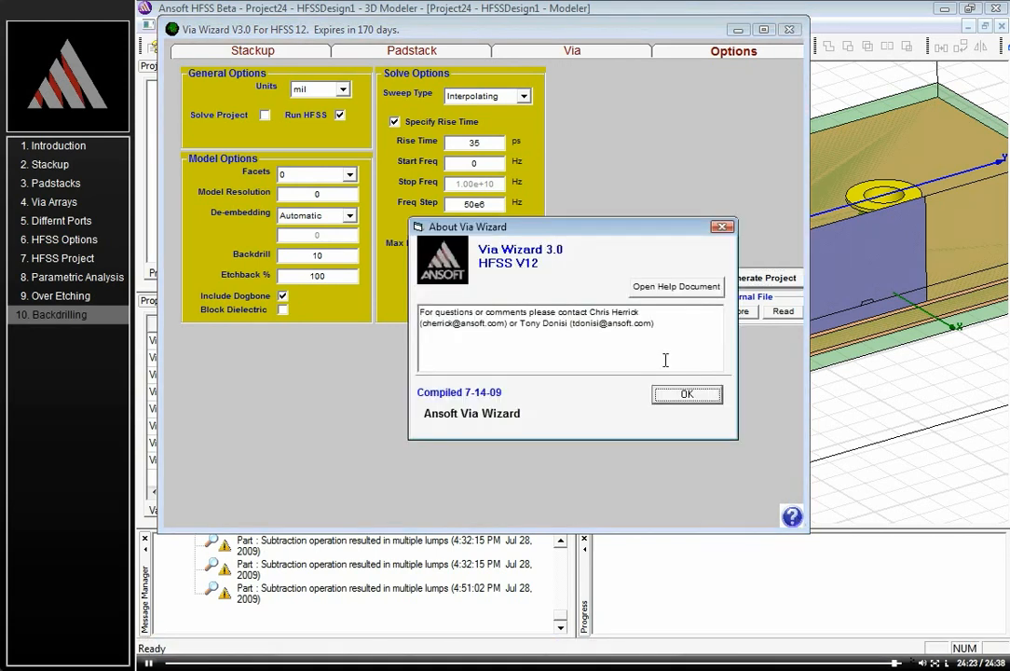